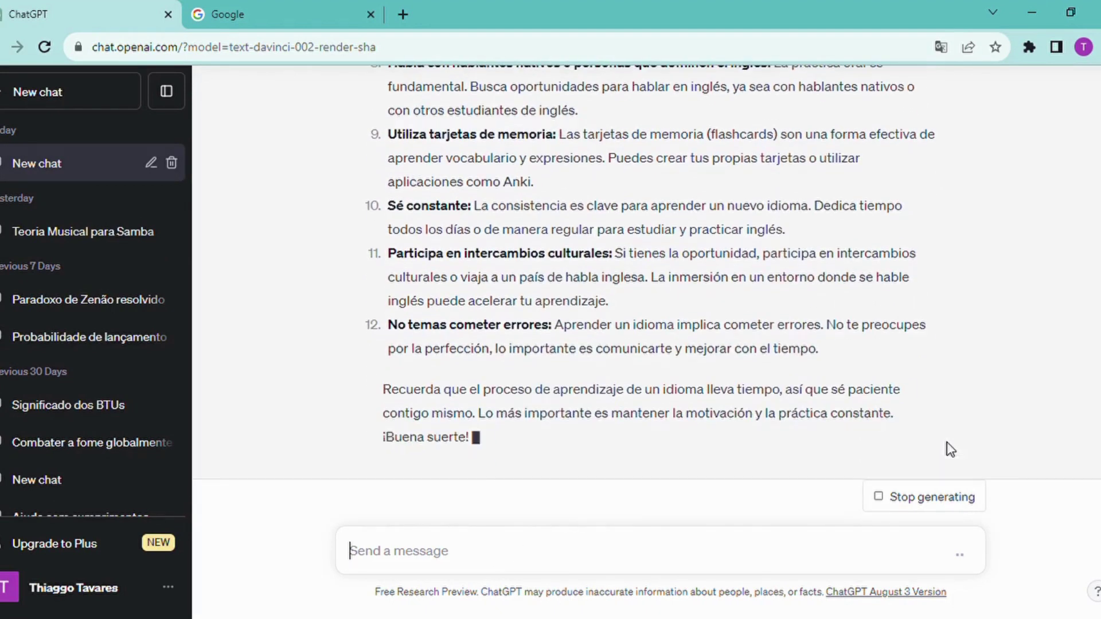
- Ask the chatbot to answer in Portuguese with the message "fique em portugues" and go to its new reply
{"action": "scroll", "coordinate": [647, 291], "scroll_direction": "up", "scroll_amount": 5}
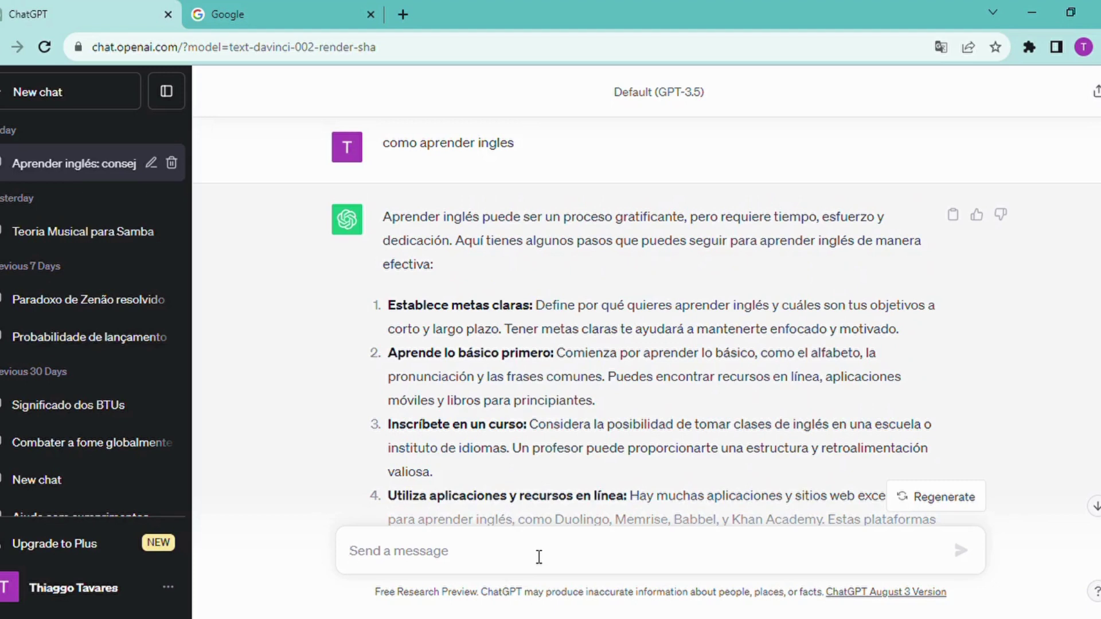
{"action": "type", "text": "fique em portuge"}
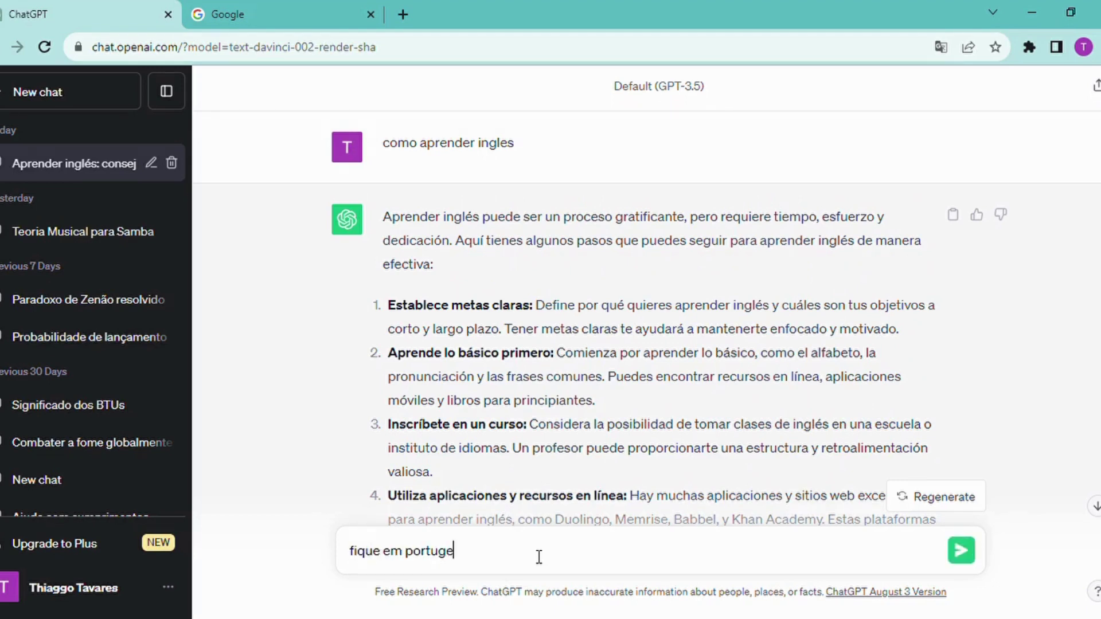
{"action": "key", "text": "BackSpace"}
{"action": "type", "text": "ues"}
{"action": "key", "text": "Return"}
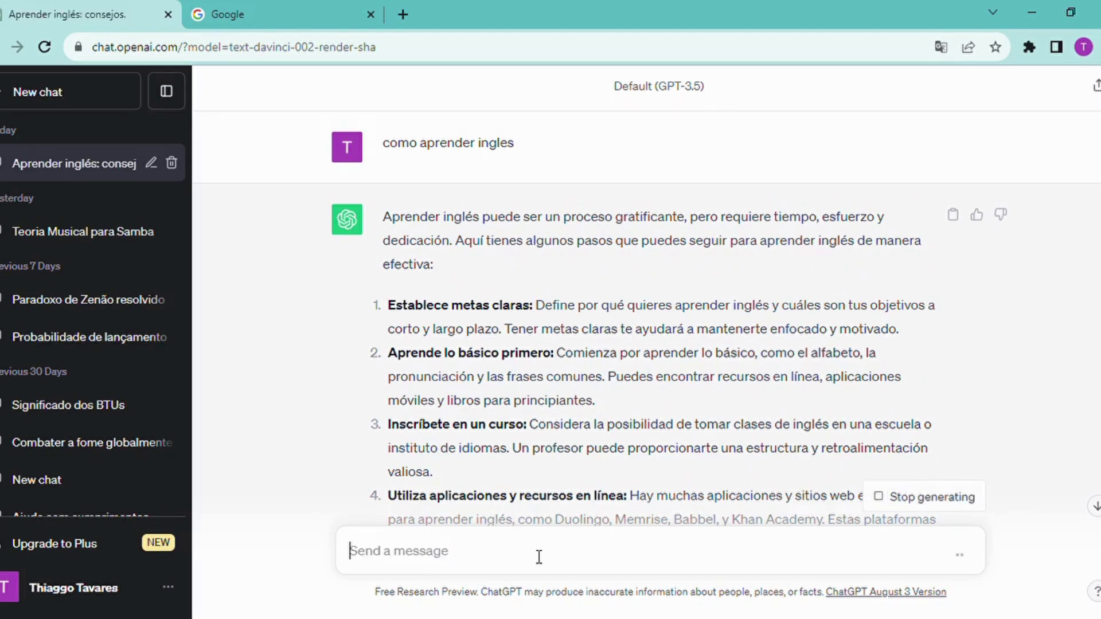
{"action": "left_click", "coordinate": [1098, 507]}
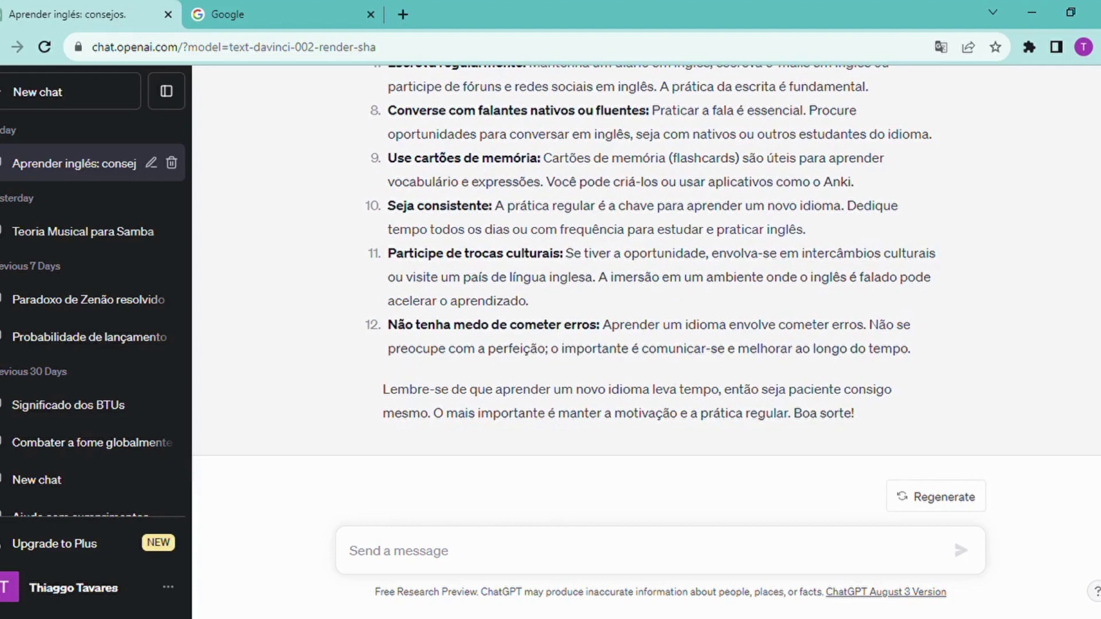
- Read through the Portuguese reply with tips for learning English, from its introduction to the closing advice
{"action": "scroll", "coordinate": [651, 298], "scroll_direction": "up", "scroll_amount": 7}
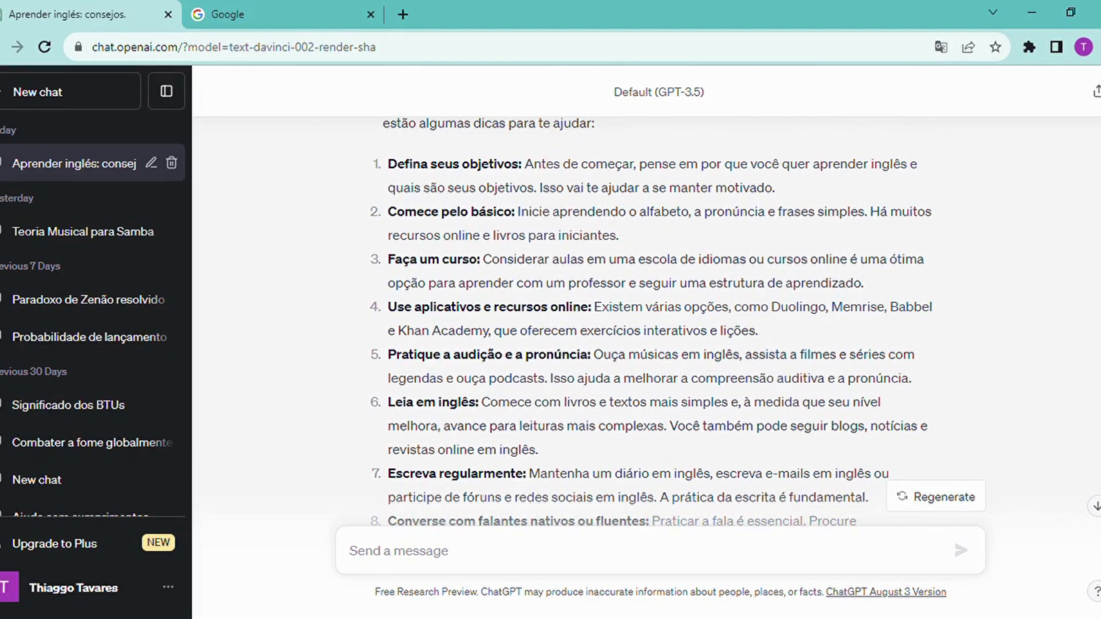
{"action": "scroll", "coordinate": [647, 321], "scroll_direction": "up", "scroll_amount": 3}
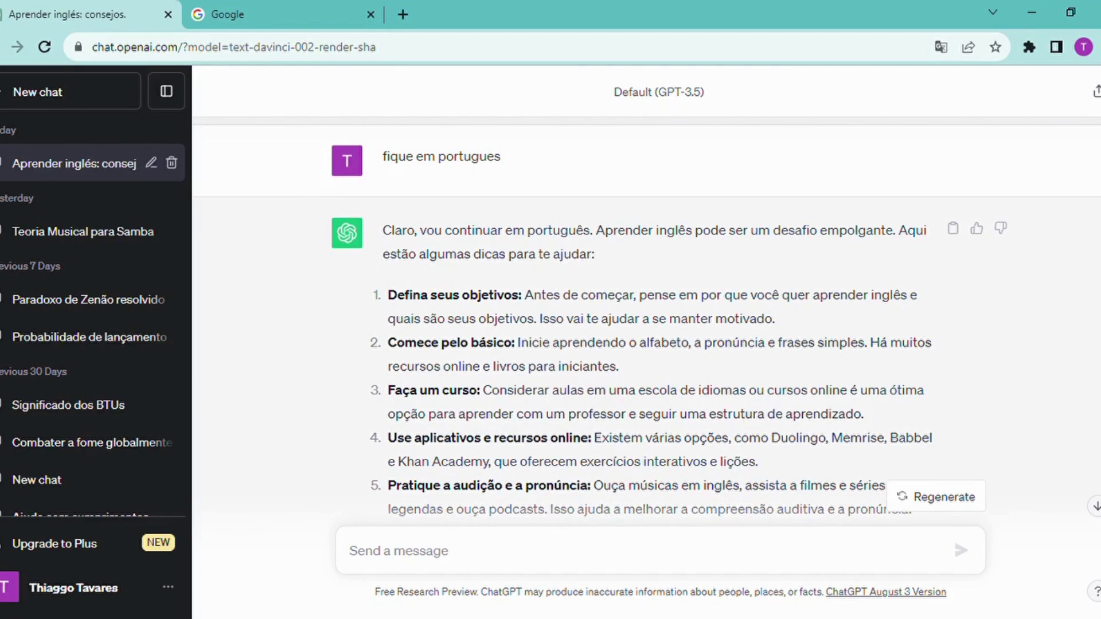
{"action": "scroll", "coordinate": [647, 321], "scroll_direction": "down", "scroll_amount": 10}
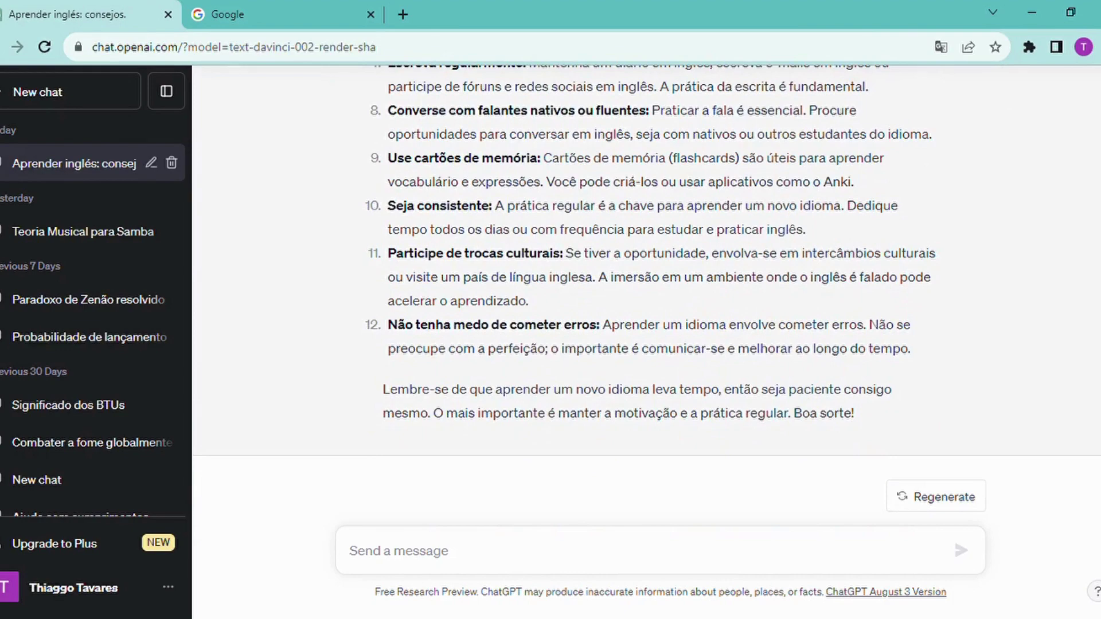
{"action": "scroll", "coordinate": [648, 298], "scroll_direction": "up", "scroll_amount": 10}
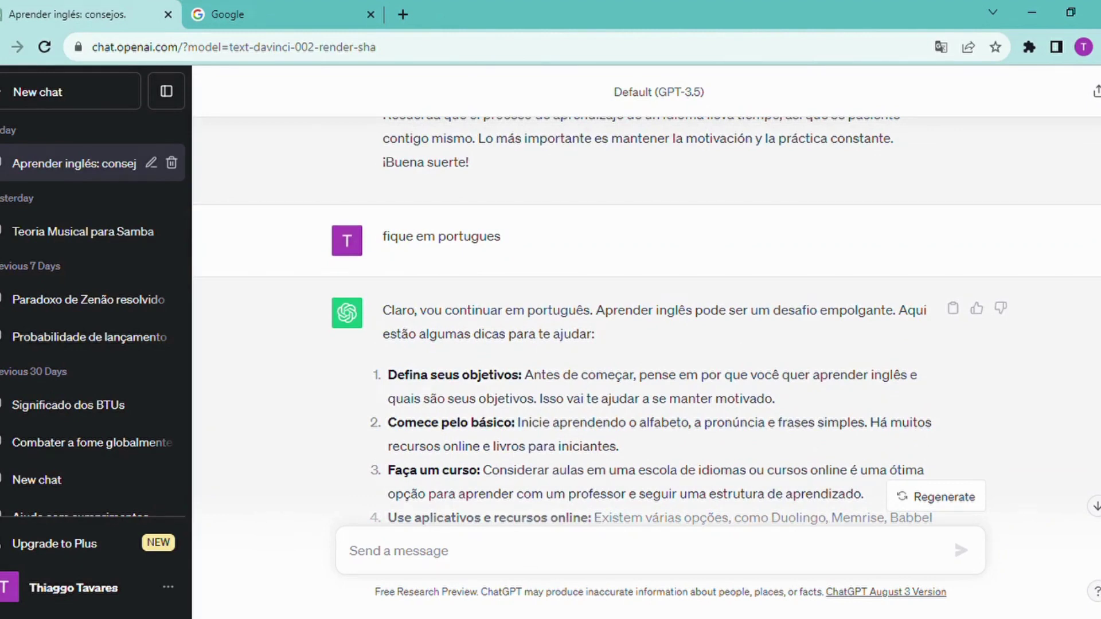
{"action": "scroll", "coordinate": [647, 298], "scroll_direction": "down", "scroll_amount": 10}
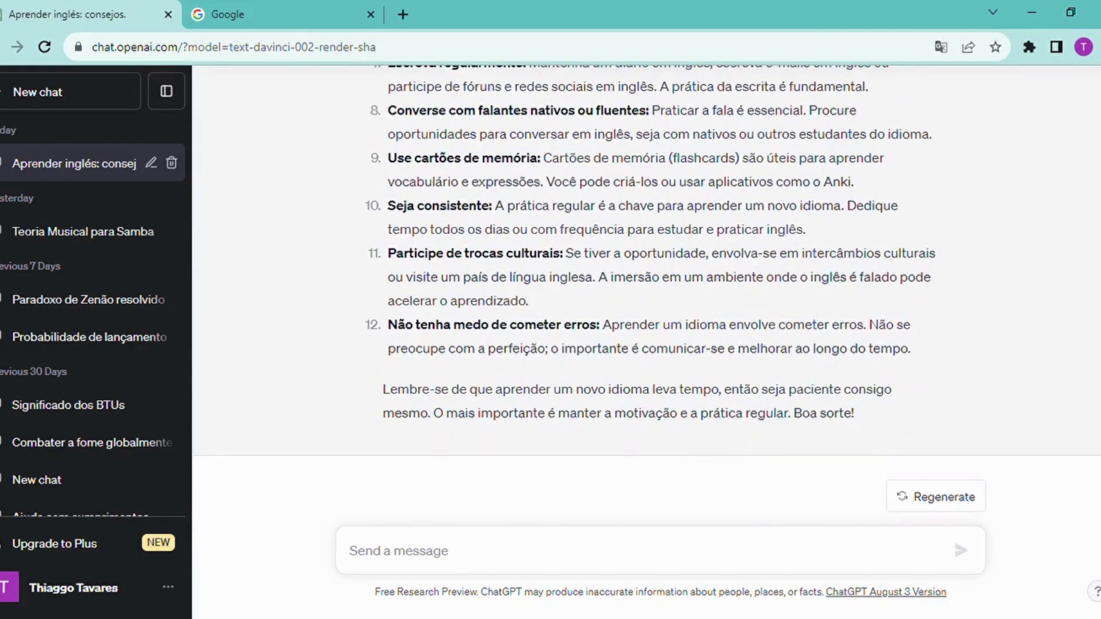
{"action": "left_click", "coordinate": [723, 554]}
{"action": "scroll", "coordinate": [756, 445], "scroll_direction": "up", "scroll_amount": 3}
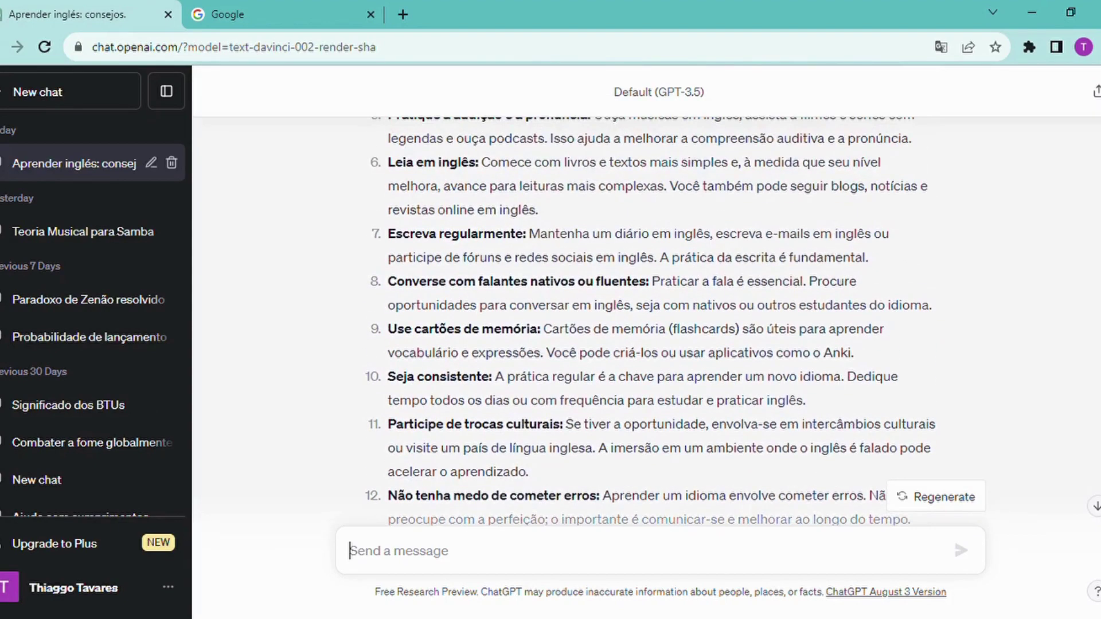
{"action": "scroll", "coordinate": [648, 321], "scroll_direction": "up", "scroll_amount": 9}
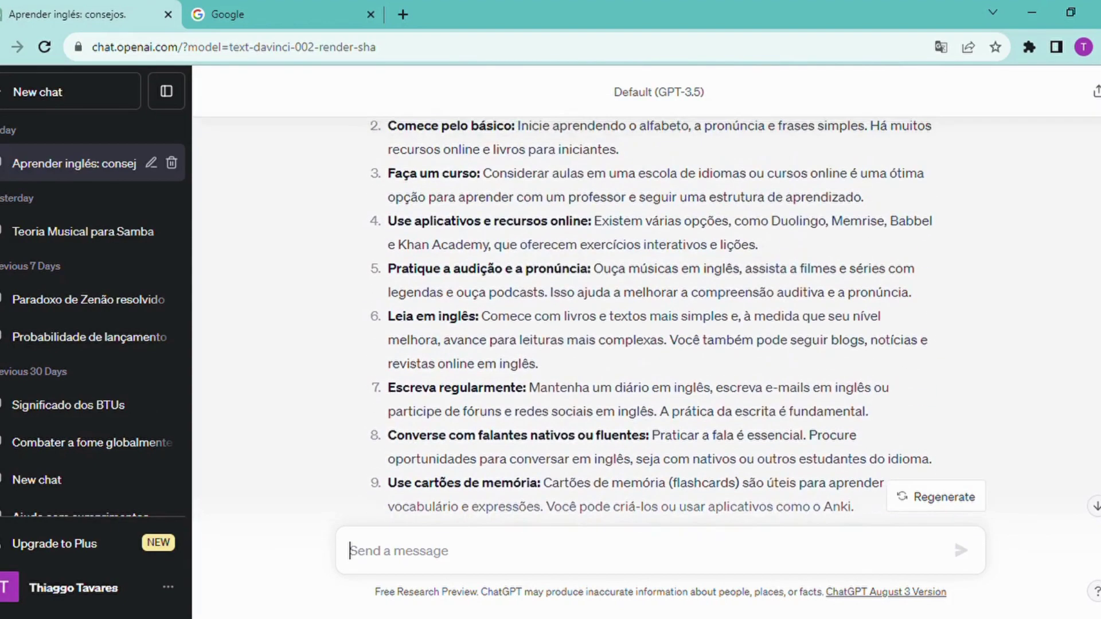
{"action": "scroll", "coordinate": [648, 321], "scroll_direction": "down", "scroll_amount": 10}
{"action": "scroll", "coordinate": [649, 321], "scroll_direction": "down", "scroll_amount": 2}
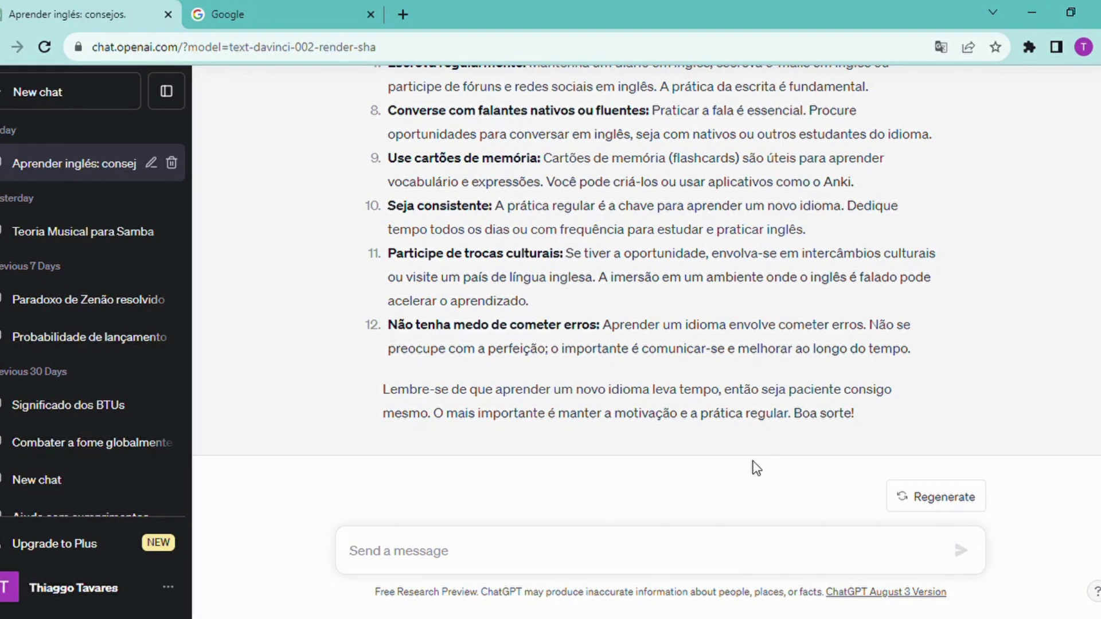
{"action": "scroll", "coordinate": [752, 467], "scroll_direction": "up", "scroll_amount": 3}
{"action": "scroll", "coordinate": [647, 315], "scroll_direction": "up", "scroll_amount": 2}
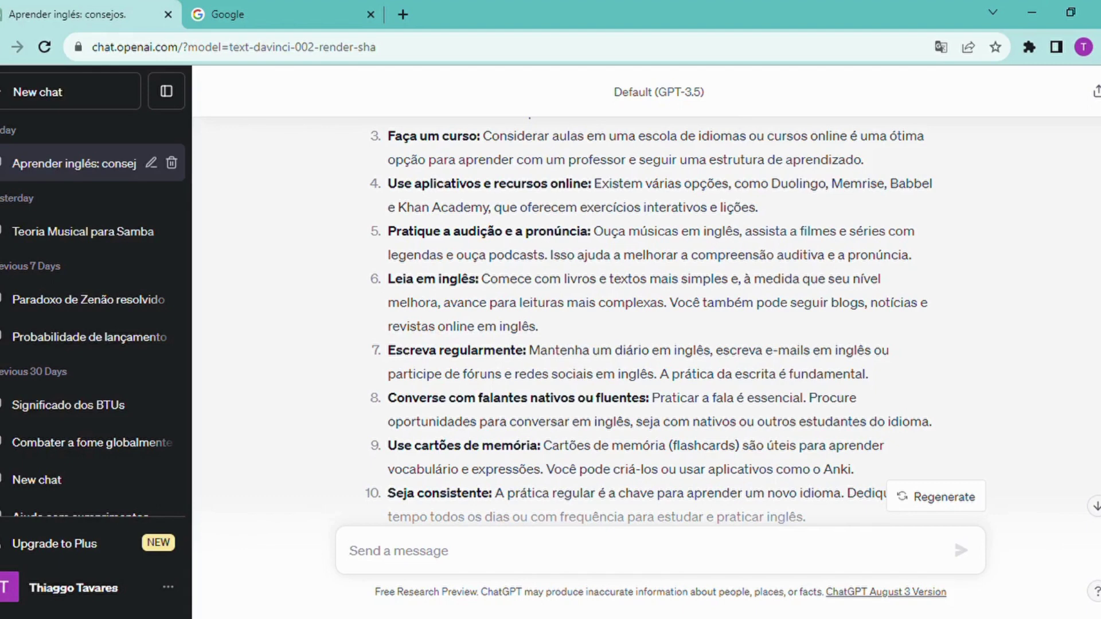
{"action": "scroll", "coordinate": [651, 304], "scroll_direction": "down", "scroll_amount": 4}
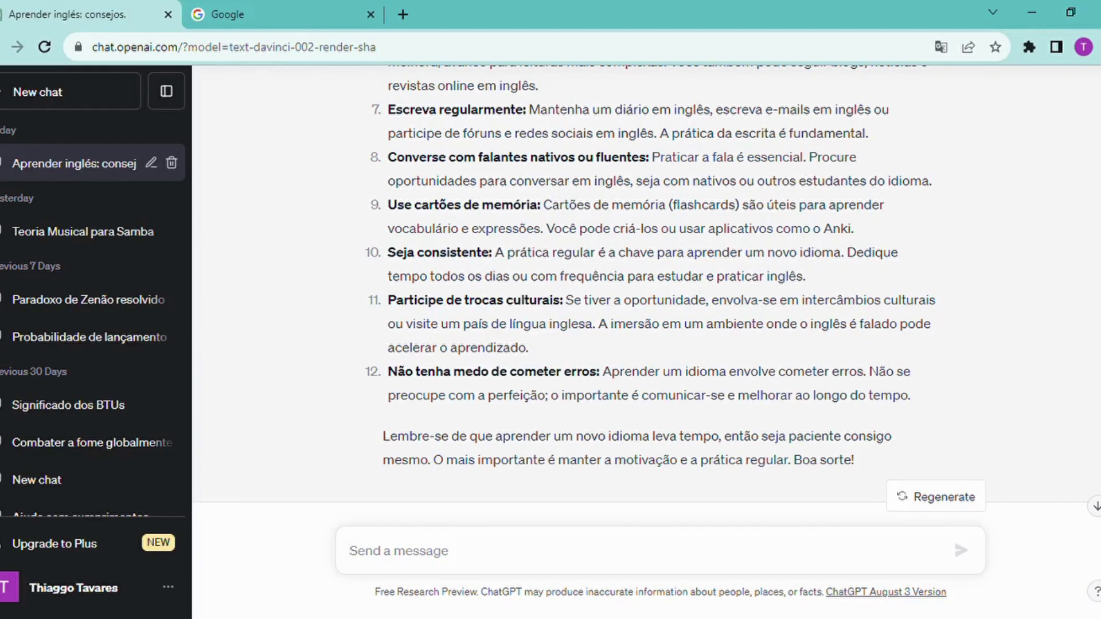
{"action": "scroll", "coordinate": [647, 287], "scroll_direction": "up", "scroll_amount": 3}
{"action": "scroll", "coordinate": [647, 287], "scroll_direction": "down", "scroll_amount": 3}
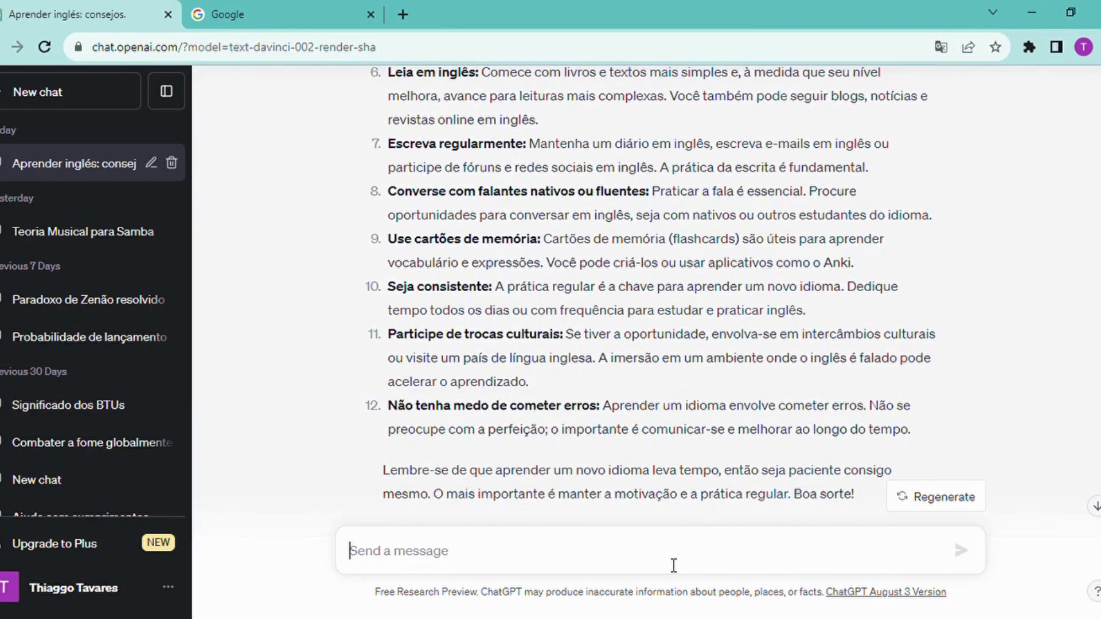
{"action": "type", "text": "energia solar"}
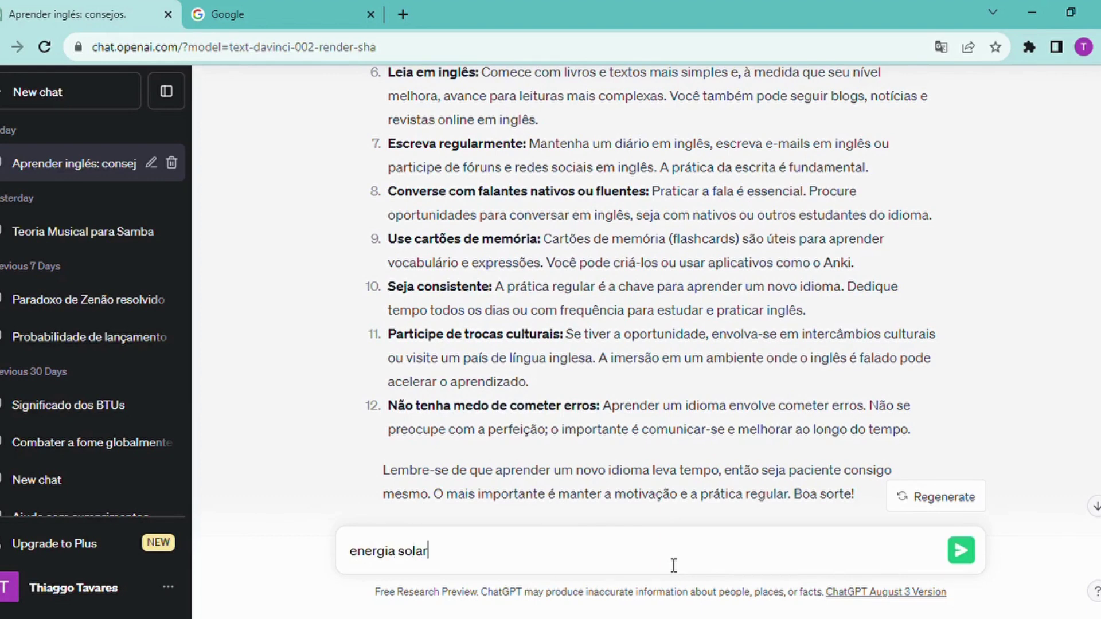
{"action": "key", "text": "Return"}
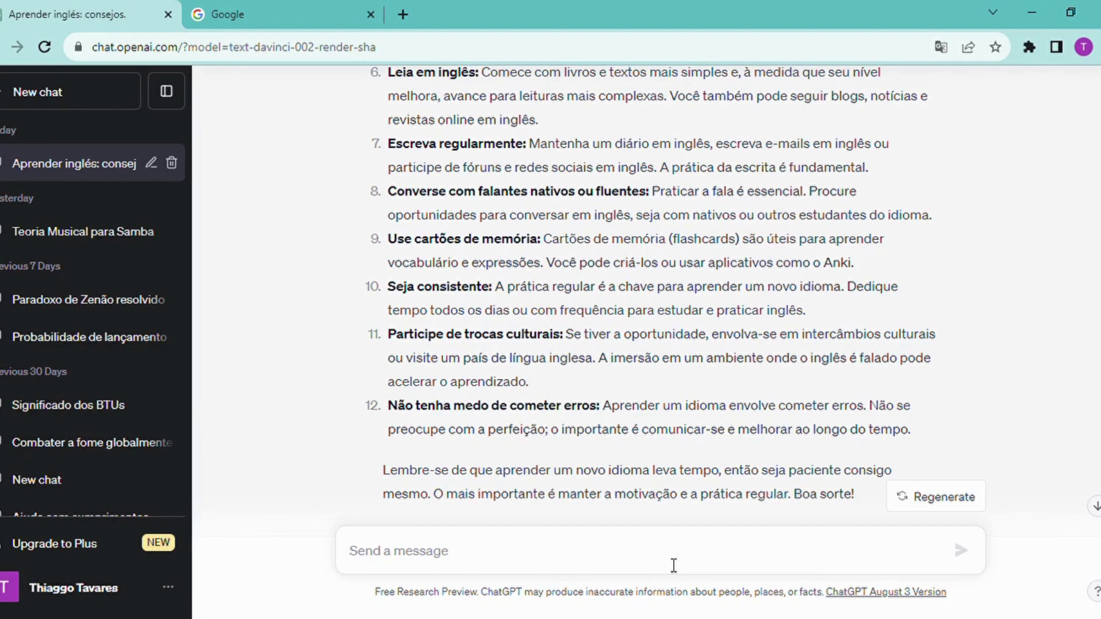
{"action": "type", "text": "como"}
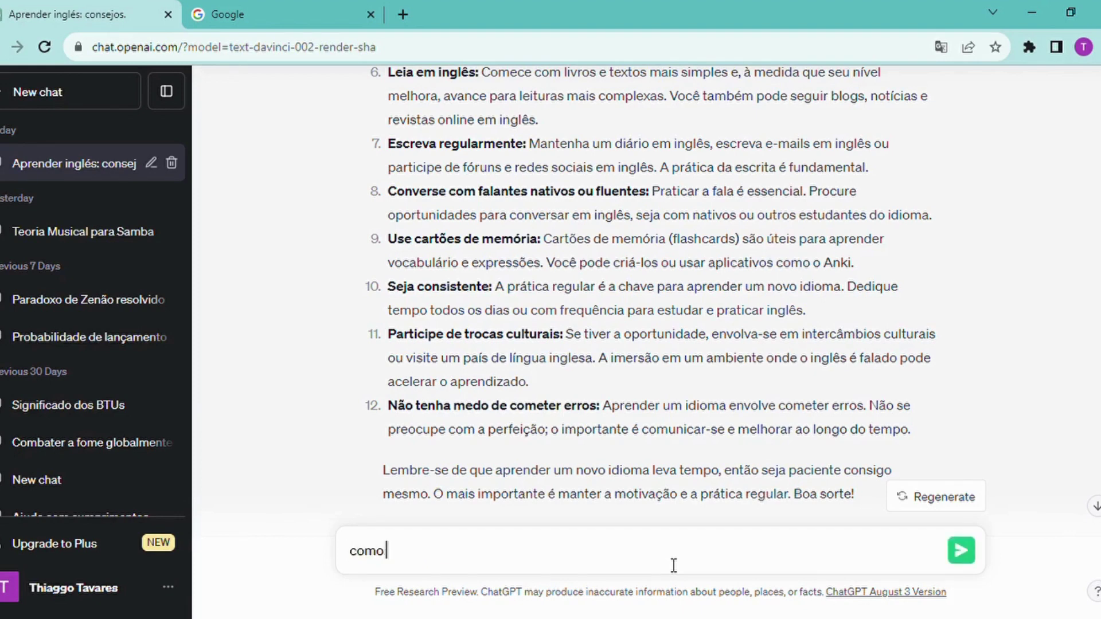
{"action": "key", "text": "BackSpace"}
{"action": "key", "text": "BackSpace"}
{"action": "key", "text": "BackSpace"}
{"action": "key", "text": "BackSpace"}
- Begin a translation prompt in the message box with "traduza para o idioma espanhol a"
{"action": "type", "text": "traduza para o idioma tal"}
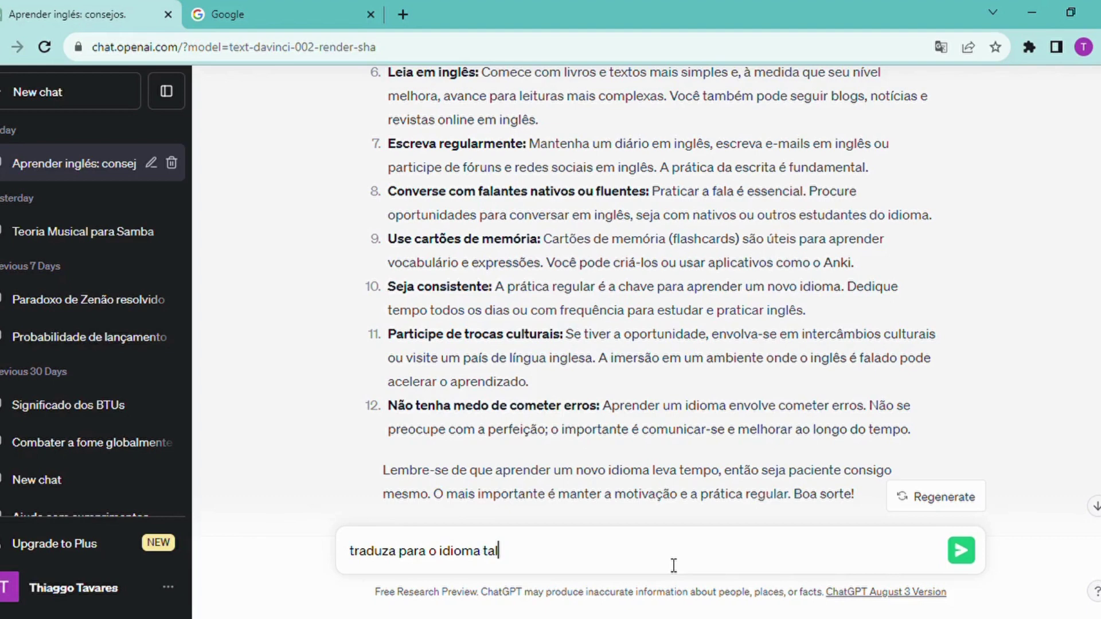
{"action": "key", "text": "BackSpace"}
{"action": "key", "text": "BackSpace"}
{"action": "key", "text": "BackSpace"}
{"action": "type", "text": "ingles"}
{"action": "key", "text": "BackSpace"}
{"action": "key", "text": "BackSpace"}
{"action": "key", "text": "BackSpace"}
{"action": "key", "text": "BackSpace"}
{"action": "key", "text": "BackSpace"}
{"action": "type", "text": "espanhol a gr"}
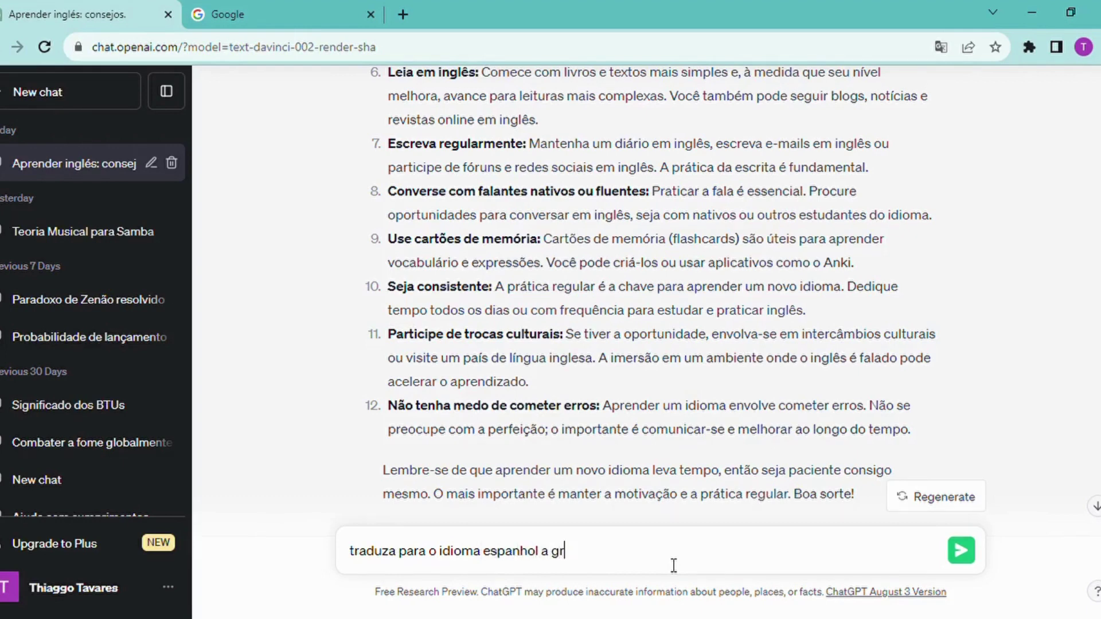
{"action": "type", "text": "a"}
{"action": "key", "text": "BackSpace"}
{"action": "key", "text": "BackSpace"}
{"action": "key", "text": "BackSpace"}
- Complete the prompt with "frase: como a energia solar irá mudar o mundo nos próximos anos?" and send it
{"action": "type", "text": "frase: como o"}
{"action": "key", "text": "BackSpace"}
{"action": "type", "text": "a energia soal"}
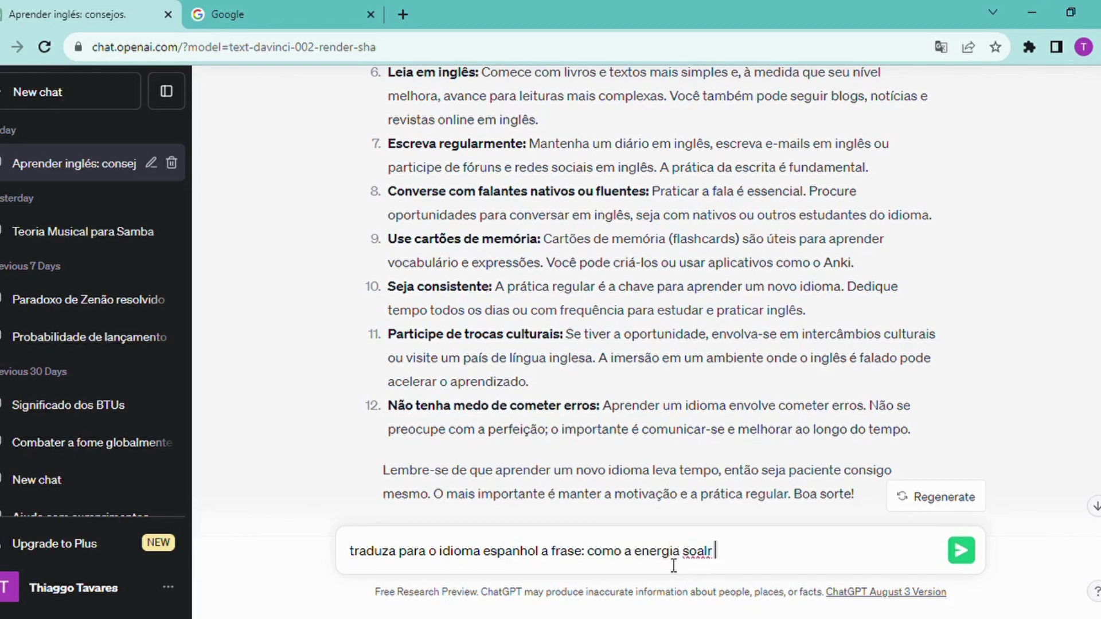
{"action": "key", "text": "BackSpace"}
{"action": "key", "text": "BackSpace"}
{"action": "type", "text": "lar iá m"}
{"action": "key", "text": "BackSpace"}
{"action": "key", "text": "BackSpace"}
{"action": "key", "text": "BackSpace"}
{"action": "type", "text": "rá mudar o mund"}
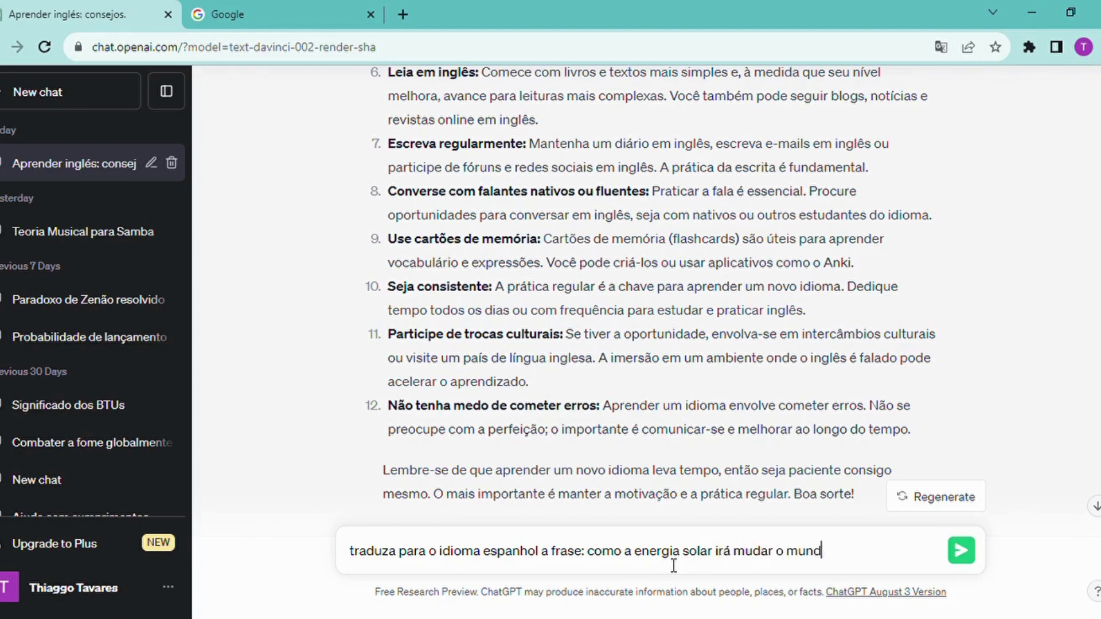
{"action": "type", "text": "o nos próximos anos"}
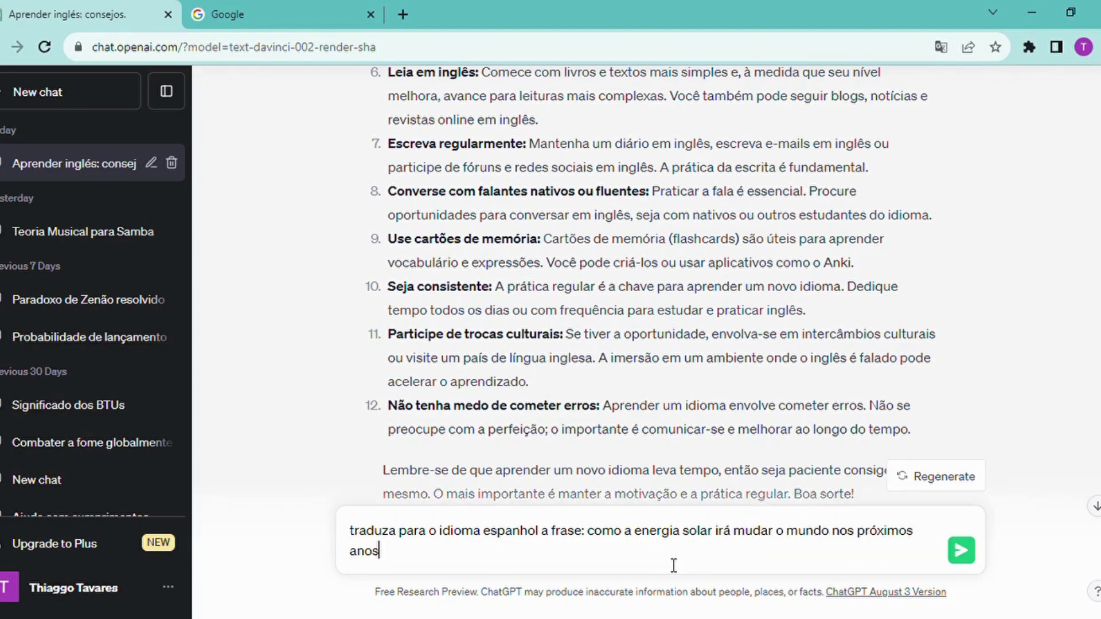
{"action": "type", "text": "?"}
{"action": "key", "text": "Return"}
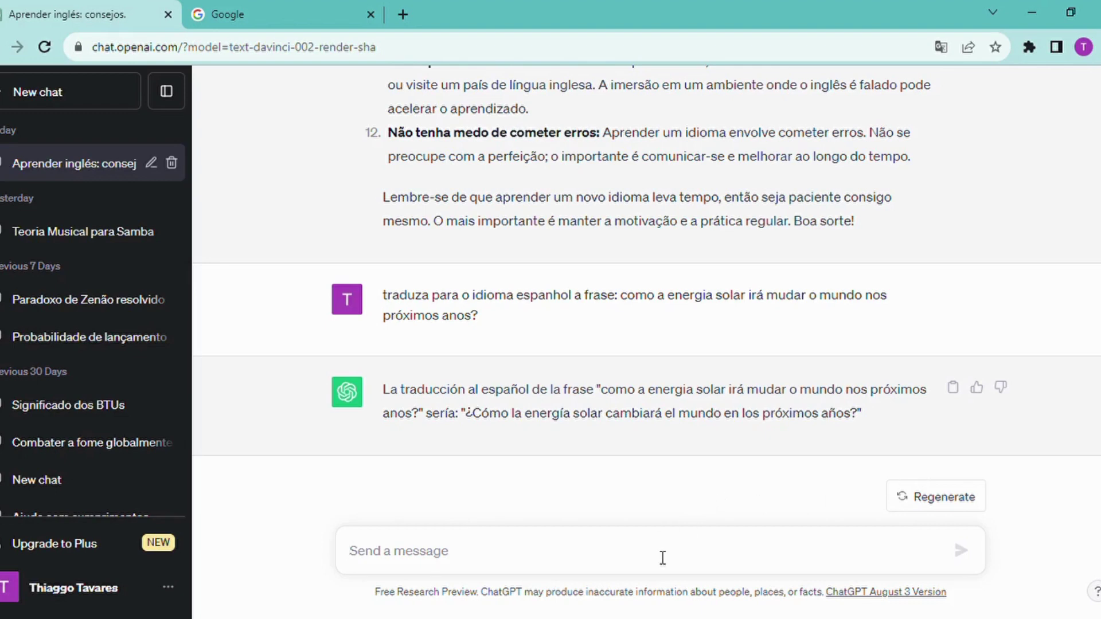
- Write a new prompt: "traduza para o idioma inglês a frase como a energia solar irá mudar o mundo nos próximos anos"
{"action": "type", "text": "traduz "}
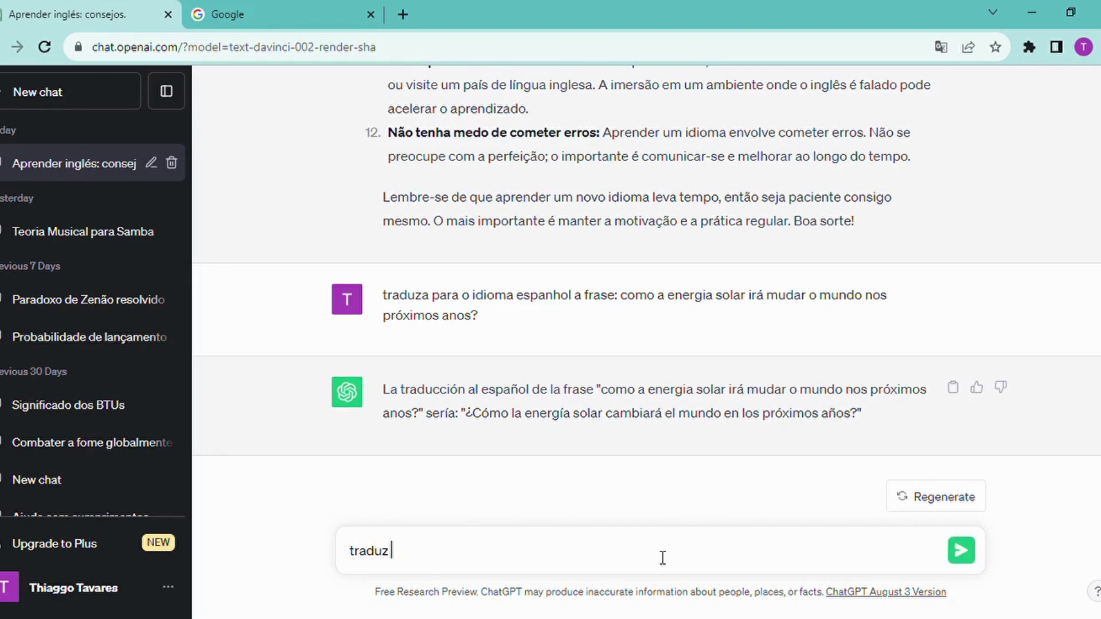
{"action": "type", "text": "a para o iidiom"}
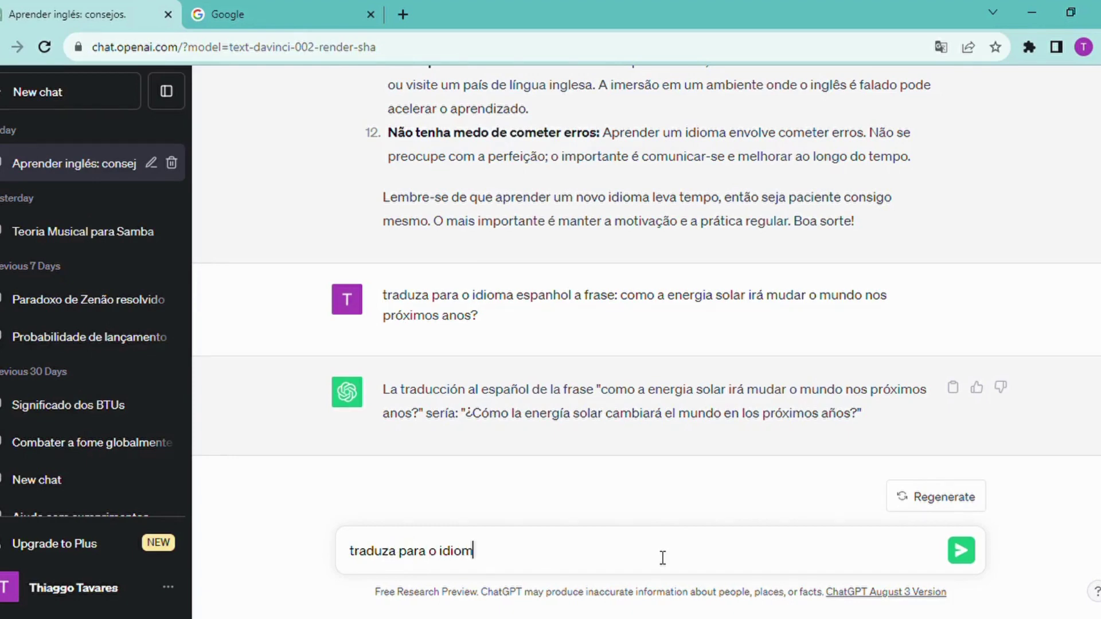
{"action": "type", "text": "a ingl"}
{"action": "key", "text": "BackSpace"}
{"action": "type", "text": "l"}
{"action": "key", "text": "BackSpace"}
{"action": "type", "text": "lÊ"}
{"action": "key", "text": "BackSpace"}
{"action": "type", "text": "ÊS"}
{"action": "key", "text": "BackSpace"}
{"action": "key", "text": "BackSpace"}
{"action": "type", "text": "ês a"}
{"action": "key", "text": "BackSpace"}
{"action": "type", "text": "a fr"}
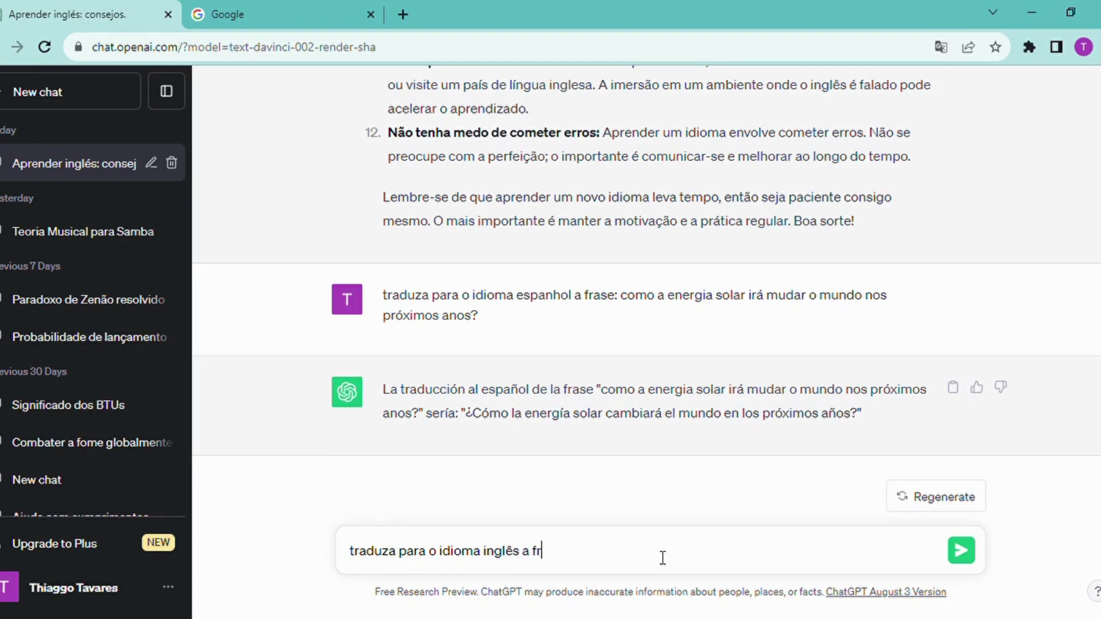
{"action": "type", "text": "ase como a energia solar iaá"}
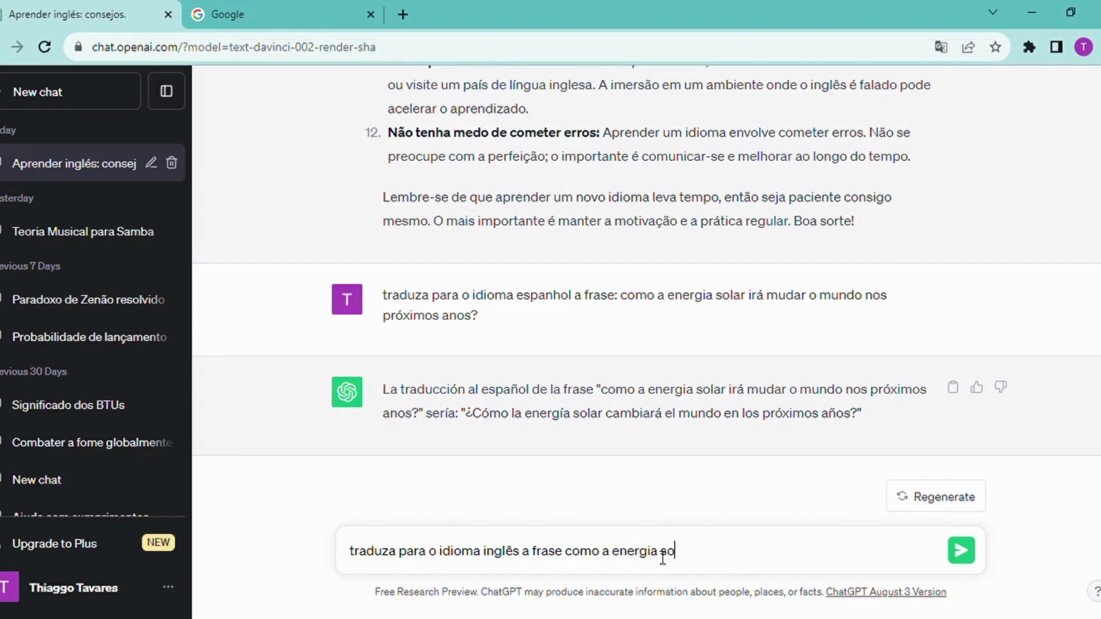
{"action": "key", "text": "BackSpace"}
{"action": "key", "text": "BackSpace"}
{"action": "type", "text": "rá mudar o mundo nos"}
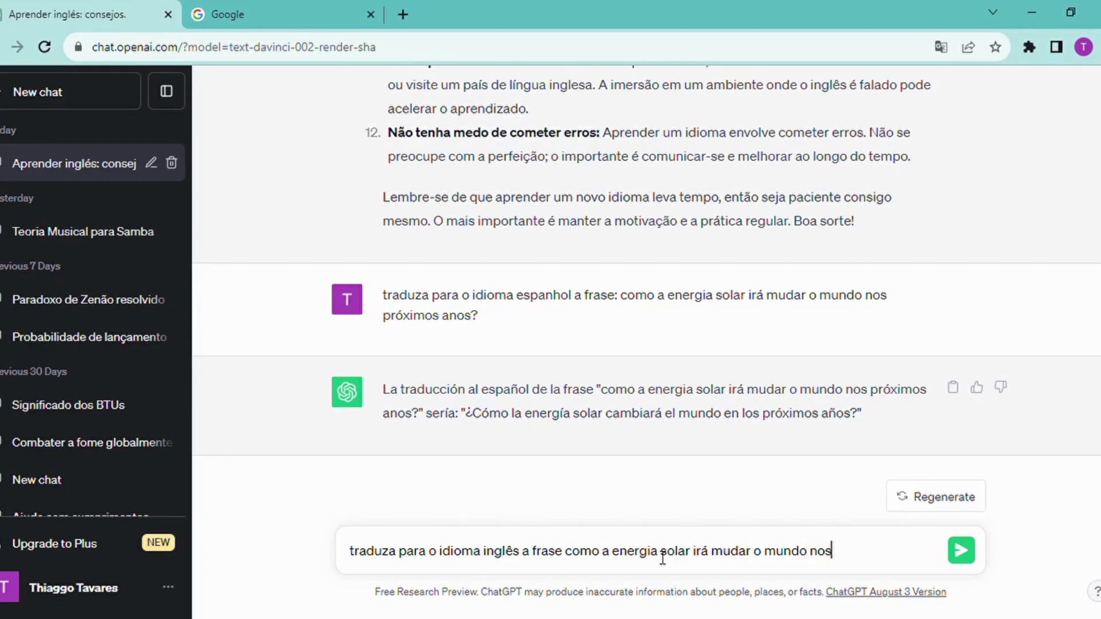
{"action": "type", "text": " próximos anos"}
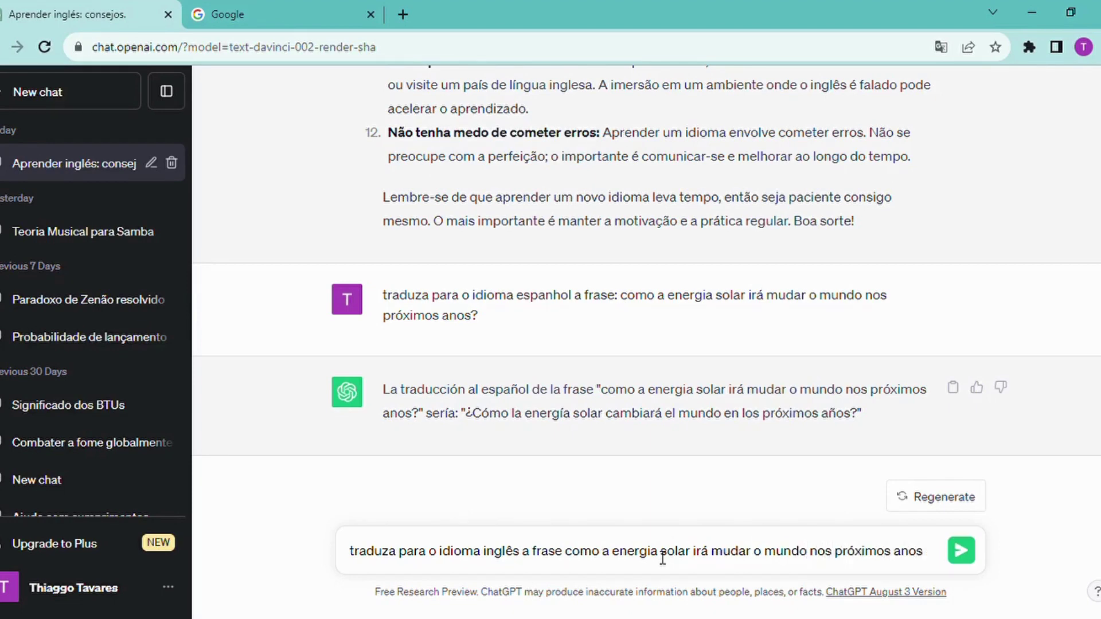
- End the phrase with a question mark, enclose it from "como" onward in double quotation marks, and add a colon after "frase"
{"action": "type", "text": "?\""}
{"action": "key", "text": "Left"}
{"action": "key", "text": "Left"}
{"action": "key", "text": "Left"}
{"action": "key", "text": "Left"}
{"action": "key", "text": "Left"}
{"action": "key", "text": "Left"}
{"action": "key", "text": "Left"}
{"action": "key", "text": "Left"}
{"action": "key", "text": "Left"}
{"action": "key", "text": "Left"}
{"action": "key", "text": "Left"}
{"action": "key", "text": "Left"}
{"action": "key", "text": "Left"}
{"action": "key", "text": "Left"}
{"action": "key", "text": "Left"}
{"action": "key", "text": "Left"}
{"action": "key", "text": "Left"}
{"action": "key", "text": "Left"}
{"action": "key", "text": "Left"}
{"action": "key", "text": "Left"}
{"action": "key", "text": "Left"}
{"action": "key", "text": "Left"}
{"action": "key", "text": "Left"}
{"action": "key", "text": "Left"}
{"action": "key", "text": "Left"}
{"action": "key", "text": "Left"}
{"action": "key", "text": "Left"}
{"action": "key", "text": "Left"}
{"action": "key", "text": "Left"}
{"action": "key", "text": "Left"}
{"action": "key", "text": "Left"}
{"action": "key", "text": "Left"}
{"action": "key", "text": "Left"}
{"action": "key", "text": "Left"}
{"action": "key", "text": "Left"}
{"action": "key", "text": "Left"}
{"action": "key", "text": "Left"}
{"action": "key", "text": "Left"}
{"action": "key", "text": "Left"}
{"action": "key", "text": "Left"}
{"action": "key", "text": "Left"}
{"action": "type", "text": "\""}
{"action": "key", "text": "Left"}
{"action": "key", "text": "Left"}
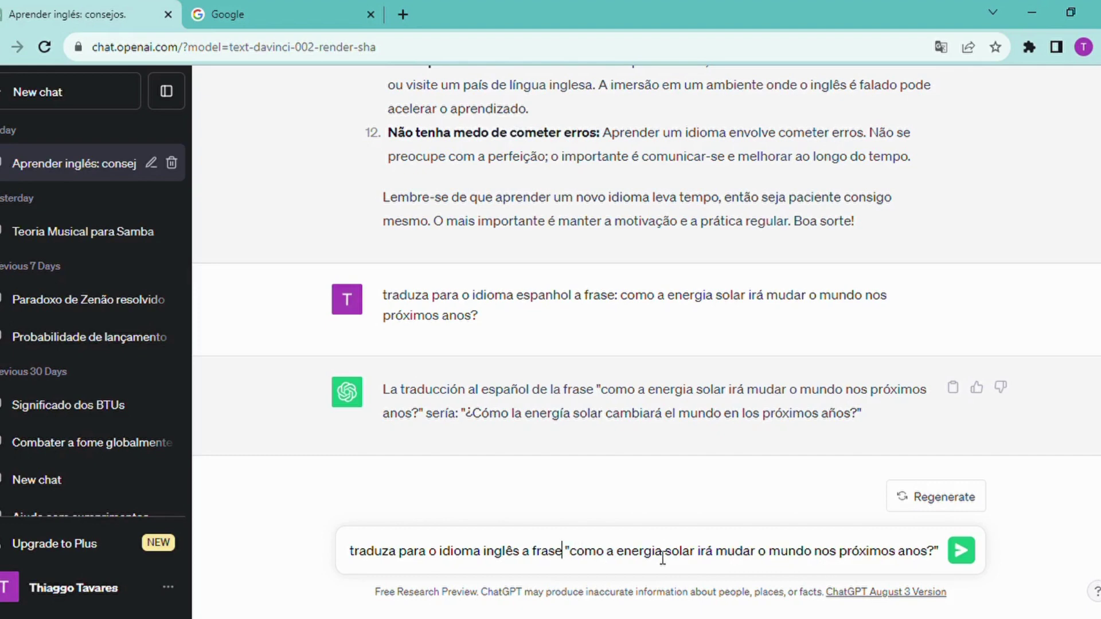
{"action": "type", "text": ":"}
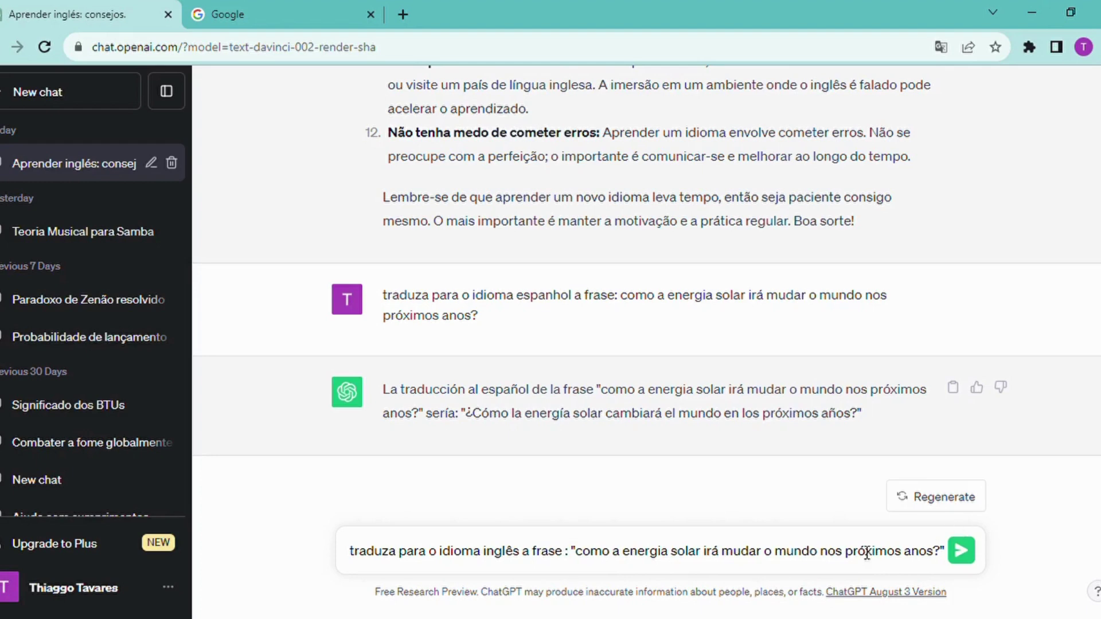
- Insert "com uma observação" between "frase" and the colon in the prompt
{"action": "type", "text": "com uma o"}
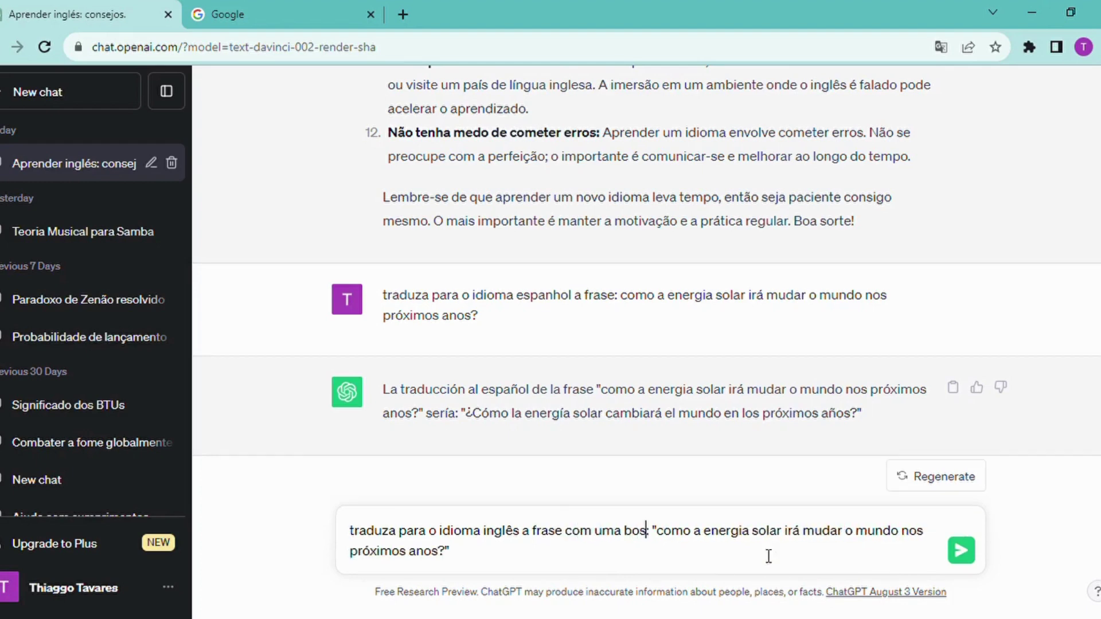
{"action": "type", "text": "serv"}
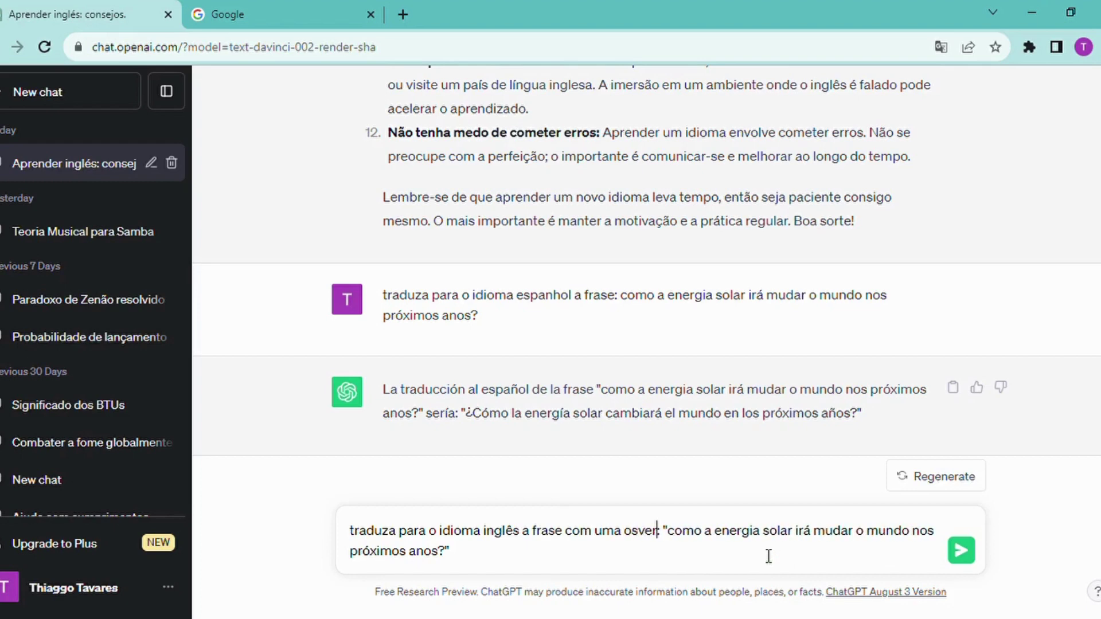
{"action": "key", "text": "BackSpace"}
{"action": "key", "text": "BackSpace"}
{"action": "key", "text": "BackSpace"}
{"action": "key", "text": "BackSpace"}
{"action": "type", "text": "bservação :"}
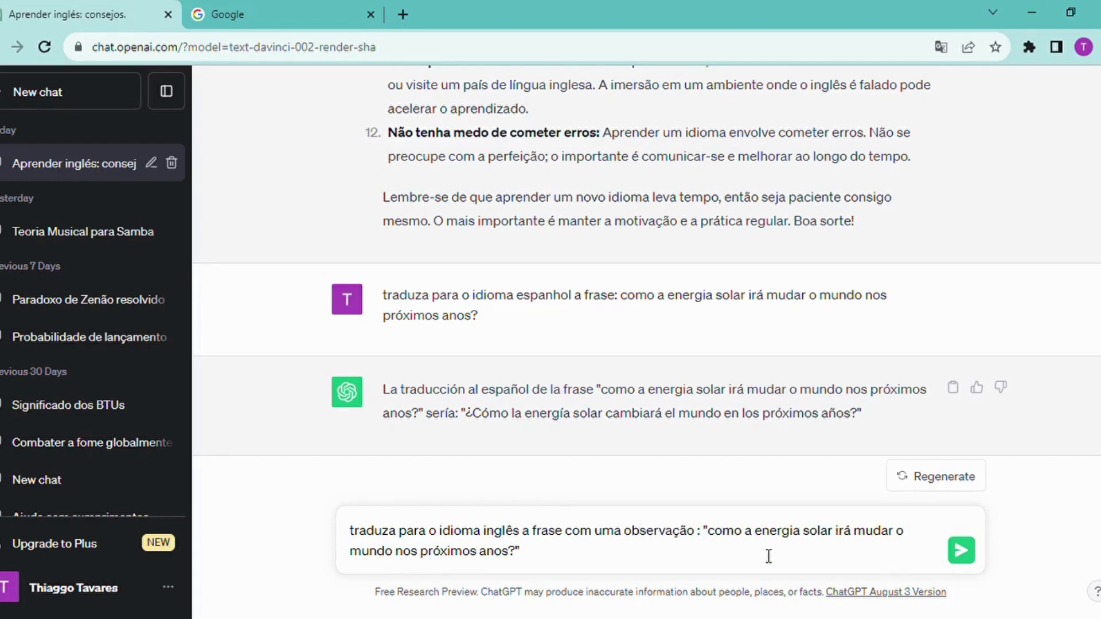
- Delete "com uma observação" from the unsent prompt so that the colon directly follows "frase"
{"action": "key", "text": "BackSpace"}
{"action": "key", "text": "BackSpace"}
{"action": "key", "text": "BackSpace"}
{"action": "key", "text": "BackSpace"}
{"action": "key", "text": "BackSpace"}
{"action": "key", "text": "BackSpace"}
{"action": "key", "text": "BackSpace"}
{"action": "key", "text": "BackSpace"}
{"action": "key", "text": "BackSpace"}
{"action": "key", "text": "BackSpace"}
{"action": "key", "text": "BackSpace"}
{"action": "key", "text": "BackSpace"}
{"action": "key", "text": "BackSpace"}
{"action": "key", "text": "BackSpace"}
{"action": "key", "text": "BackSpace"}
{"action": "key", "text": "BackSpace"}
{"action": "key", "text": "BackSpace"}
{"action": "key", "text": "BackSpace"}
{"action": "key", "text": "BackSpace"}
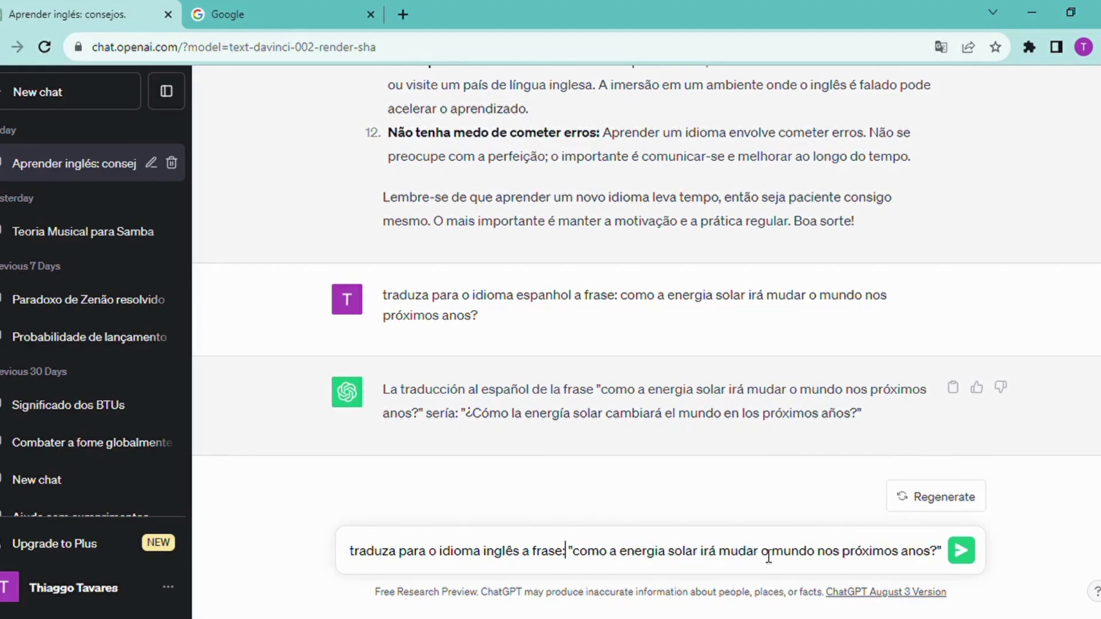
- Add a period after the closing quotation mark at the end of the prompt
{"action": "key", "text": "Right"}
{"action": "key", "text": "Right"}
{"action": "key", "text": "Right"}
{"action": "key", "text": "Right"}
{"action": "key", "text": "Right"}
{"action": "key", "text": "Right"}
{"action": "key", "text": "Right"}
{"action": "key", "text": "Right"}
{"action": "key", "text": "Right"}
{"action": "key", "text": "Right"}
{"action": "key", "text": "Right"}
{"action": "key", "text": "Right"}
{"action": "key", "text": "Right"}
{"action": "key", "text": "Right"}
{"action": "key", "text": "Right"}
{"action": "key", "text": "Right"}
{"action": "key", "text": "Right"}
{"action": "key", "text": "Right"}
{"action": "key", "text": "Right"}
{"action": "key", "text": "Right"}
{"action": "key", "text": "Right"}
{"action": "key", "text": "Right"}
{"action": "key", "text": "Right"}
{"action": "key", "text": "Right"}
{"action": "key", "text": "Right"}
{"action": "key", "text": "Right"}
{"action": "key", "text": "Right"}
{"action": "key", "text": "Right"}
{"action": "key", "text": "Right"}
{"action": "key", "text": "Right"}
{"action": "key", "text": "Right"}
{"action": "key", "text": "Right"}
{"action": "key", "text": "Right"}
{"action": "key", "text": "Right"}
{"action": "type", "text": "."}
{"action": "key", "text": "shift+Return"}
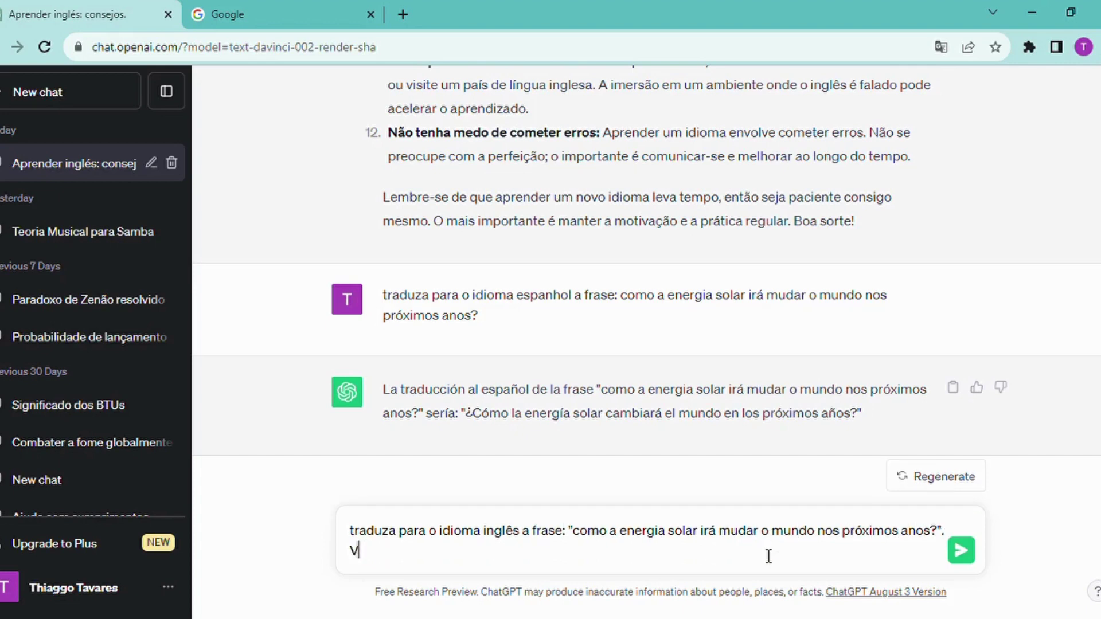
{"action": "type", "text": "pE"}
{"action": "key", "text": "BackSpace"}
{"action": "key", "text": "BackSpace"}
{"action": "type", "text": "Pegu"}
{"action": "key", "text": "BackSpace"}
{"action": "key", "text": "BackSpace"}
{"action": "key", "text": "BackSpace"}
{"action": "key", "text": "BackSpace"}
{"action": "key", "text": "BackSpace"}
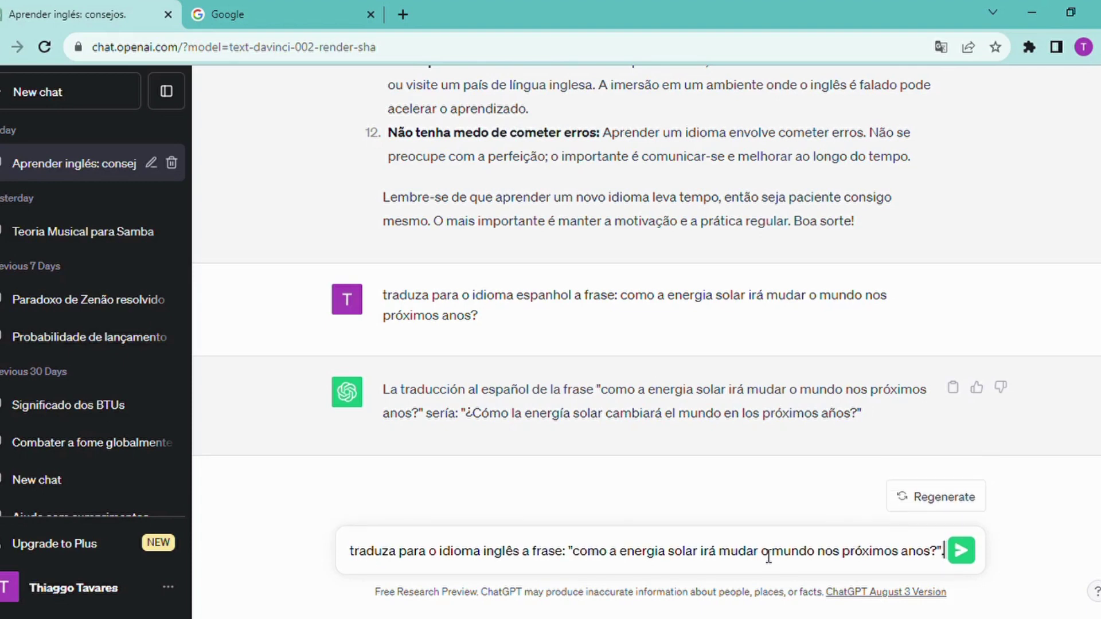
- Start a second line in the prompt with "Porém, você deixar essa frase"
{"action": "key", "text": "shift+Return"}
{"action": "type", "text": "Pre"}
{"action": "key", "text": "BackSpace"}
{"action": "key", "text": "BackSpace"}
{"action": "type", "text": "orém, voc~E"}
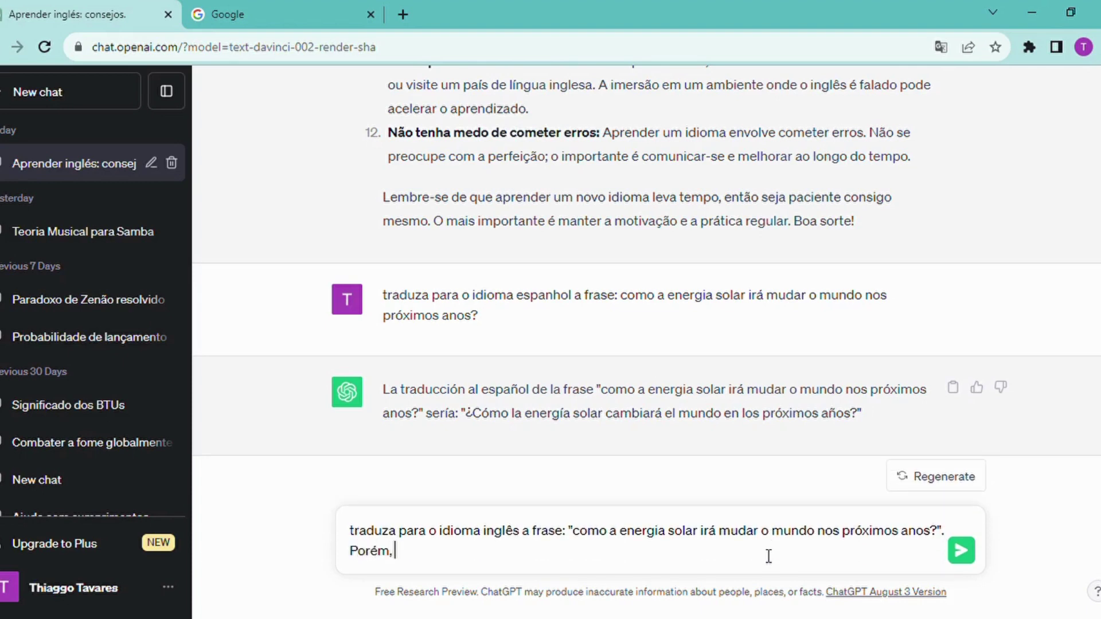
{"action": "key", "text": "BackSpace"}
{"action": "key", "text": "BackSpace"}
{"action": "type", "text": "ê deixar essa frase "}
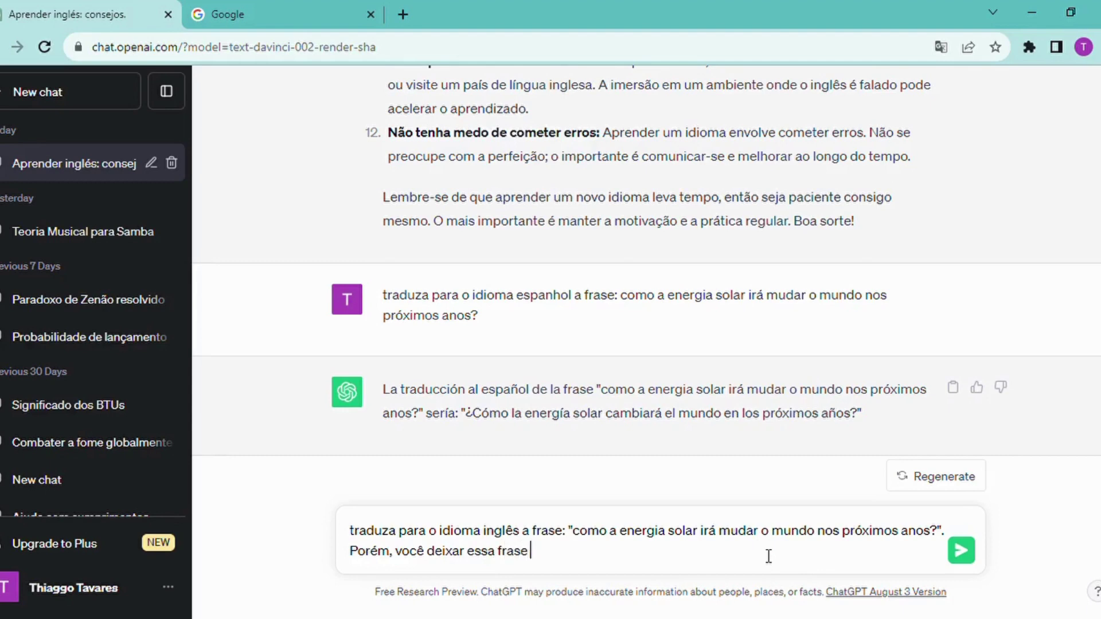
- Complete the prompt with "mais longa de maneira que ela fique mais contextualizada." and send it
{"action": "type", "text": "mais longa de maneira equ"}
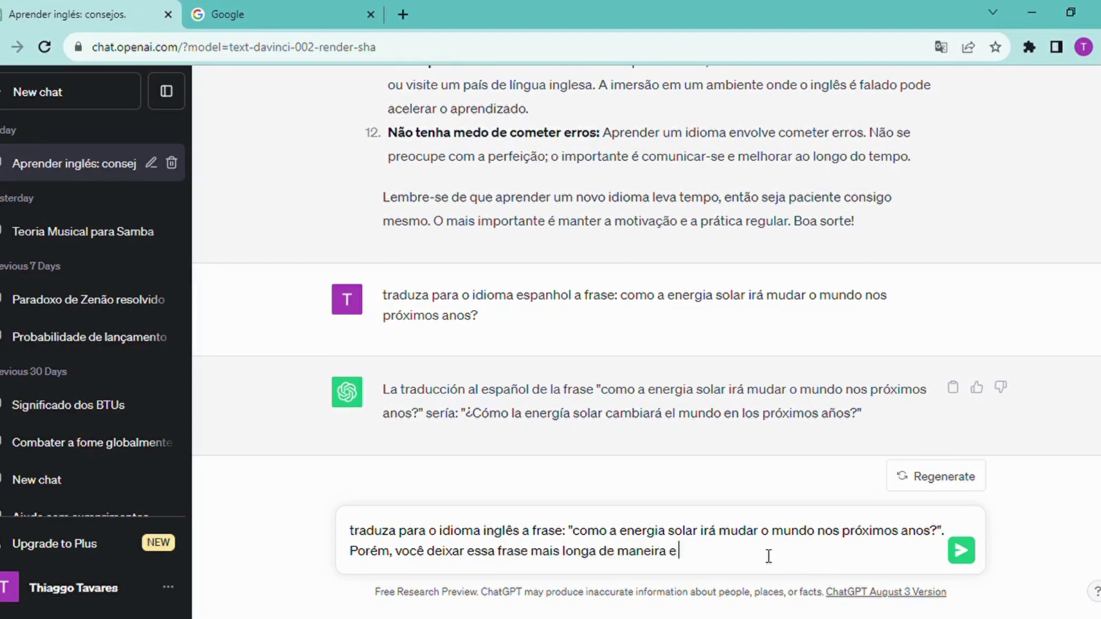
{"action": "key", "text": "BackSpace"}
{"action": "key", "text": "BackSpace"}
{"action": "key", "text": "BackSpace"}
{"action": "type", "text": "que ela fique mais contextualiz"}
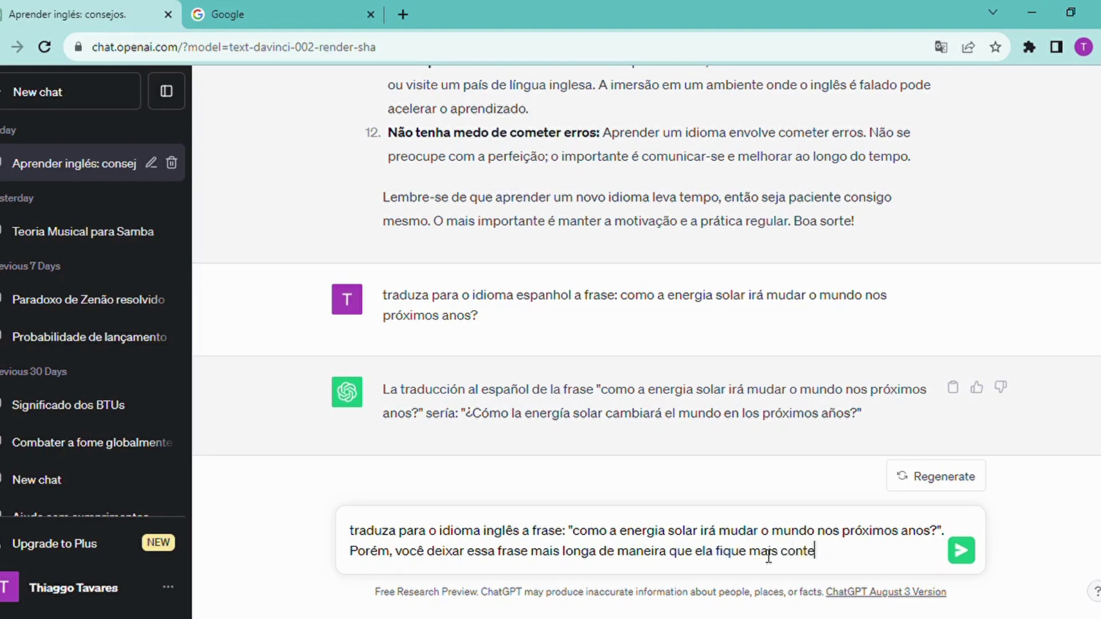
{"action": "type", "text": "da"}
{"action": "key", "text": "BackSpace"}
{"action": "key", "text": "BackSpace"}
{"action": "type", "text": "ada."}
{"action": "key", "text": "Return"}
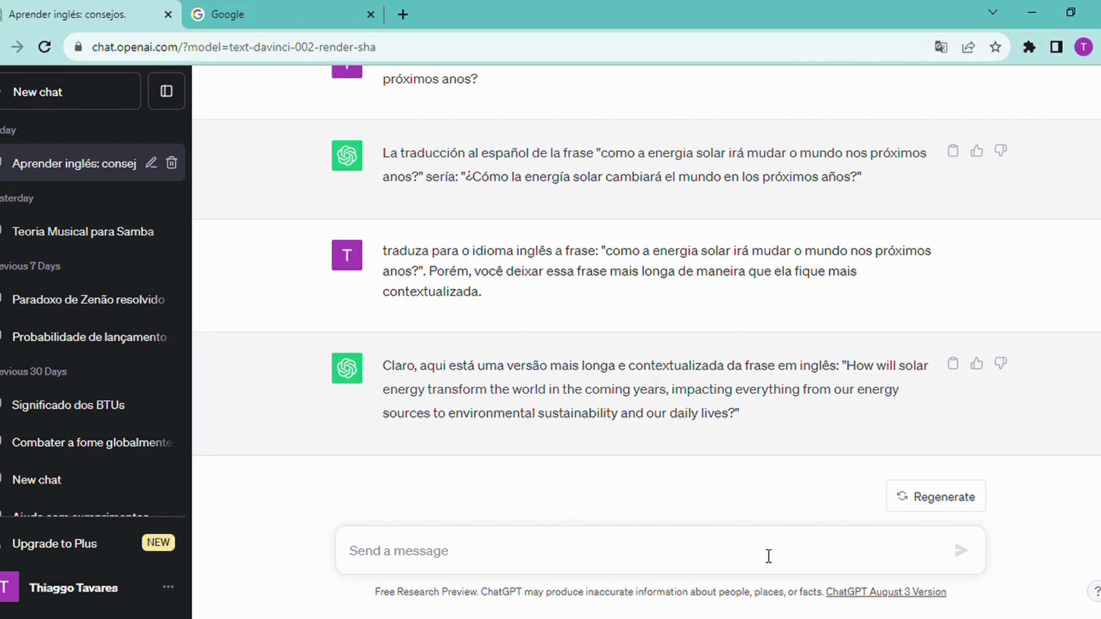
- Send the follow-up prompt "traduza para portugues" to get the English reply translated
{"action": "left_click_drag", "start_coordinate": [743, 418], "coordinate": [713, 433]}
{"action": "left_click", "coordinate": [639, 536]}
{"action": "type", "text": "t"}
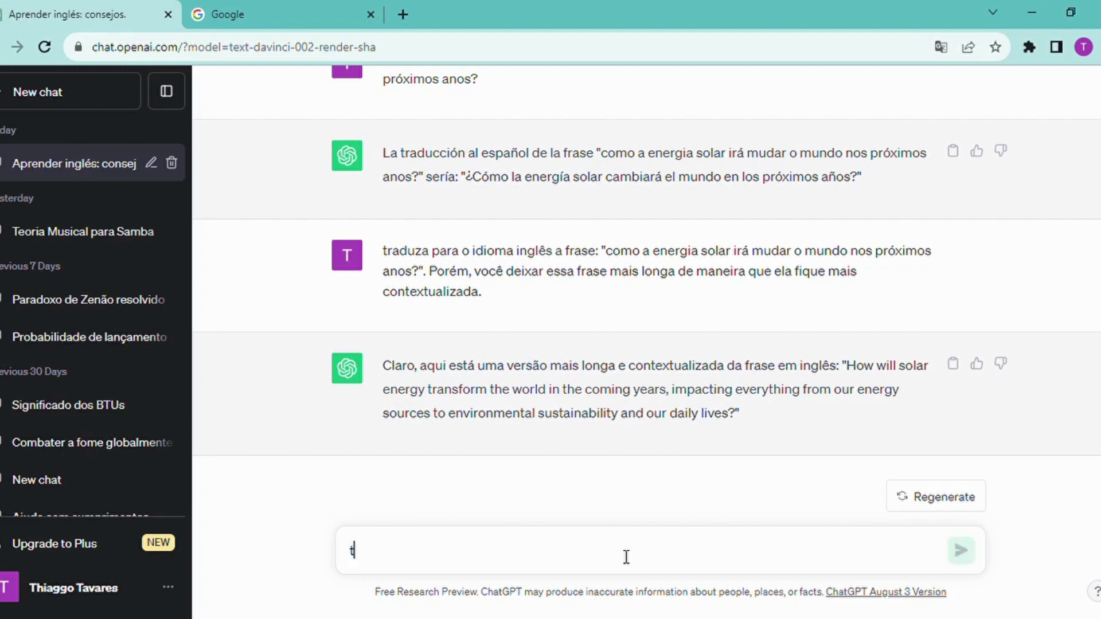
{"action": "type", "text": "raduza paara"}
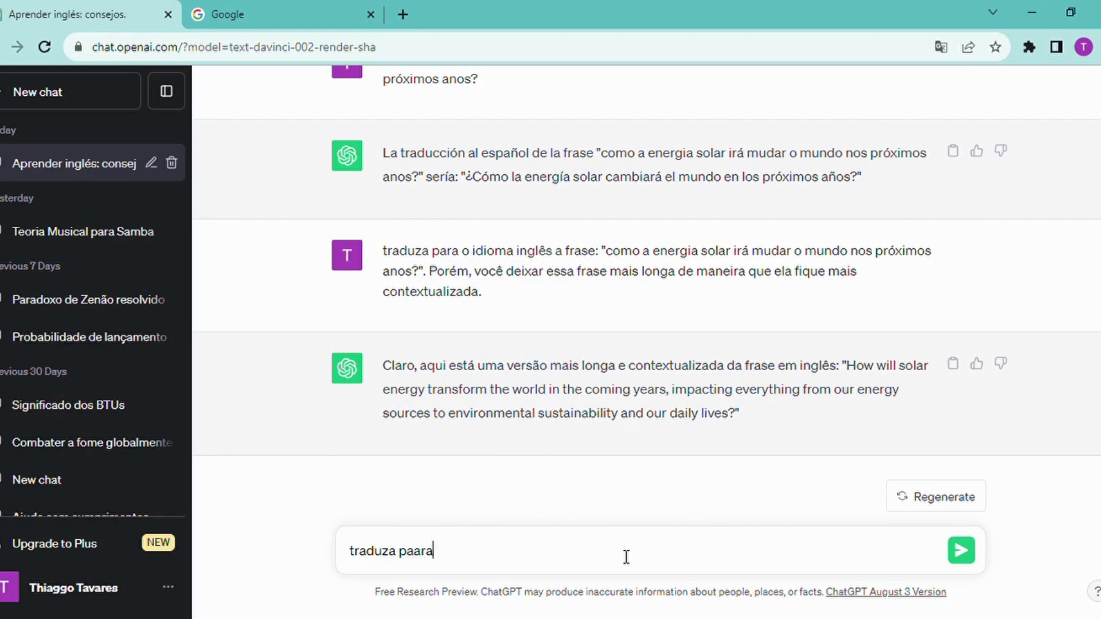
{"action": "key", "text": "BackSpace"}
{"action": "key", "text": "BackSpace"}
{"action": "key", "text": "BackSpace"}
{"action": "type", "text": "ra pot"}
{"action": "key", "text": "BackSpace"}
{"action": "type", "text": "rtugues"}
{"action": "key", "text": "BackSpace"}
{"action": "key", "text": "BackSpace"}
{"action": "type", "text": "ues"}
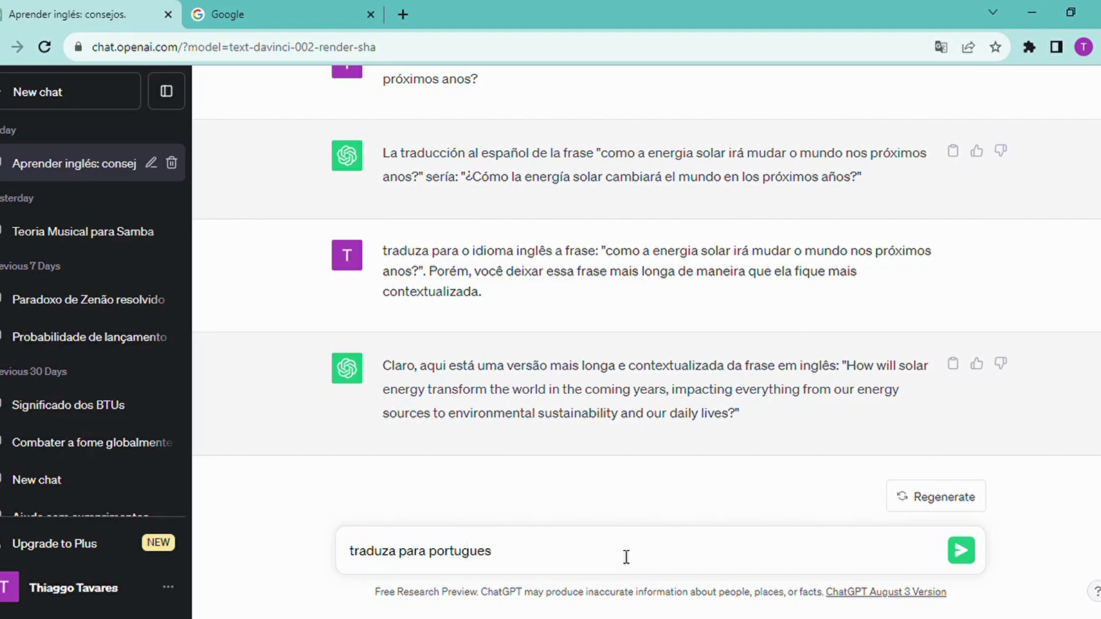
{"action": "key", "text": "Return"}
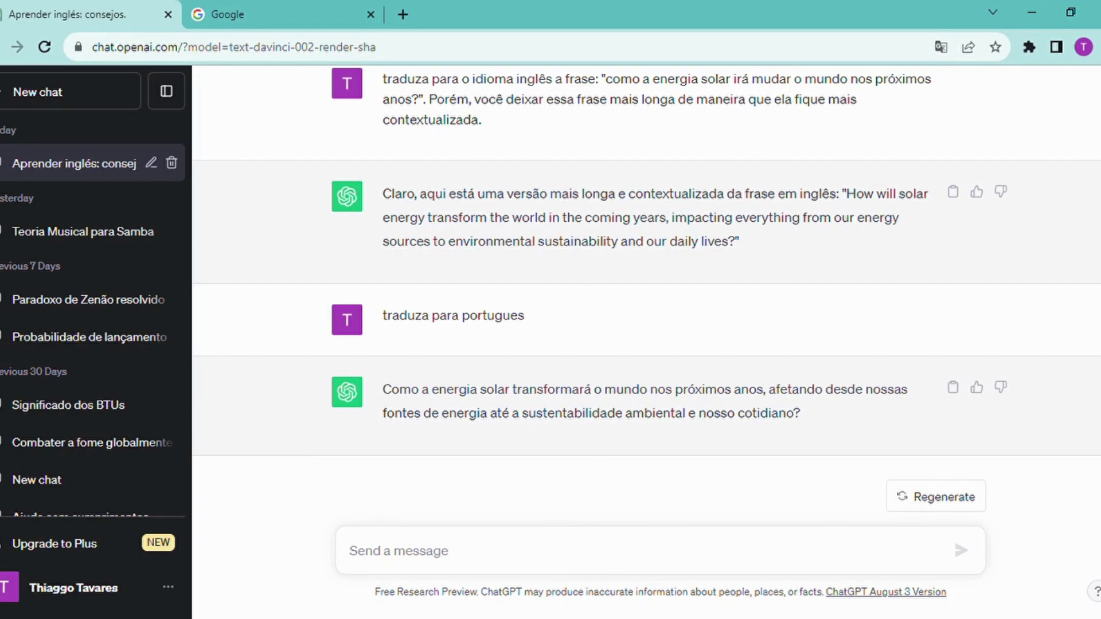
- Review the translated replies and begin a new prompt with "crie uma conversação curta no idioma inglês"
{"action": "scroll", "coordinate": [647, 293], "scroll_direction": "up", "scroll_amount": 2}
{"action": "scroll", "coordinate": [647, 309], "scroll_direction": "up", "scroll_amount": 1}
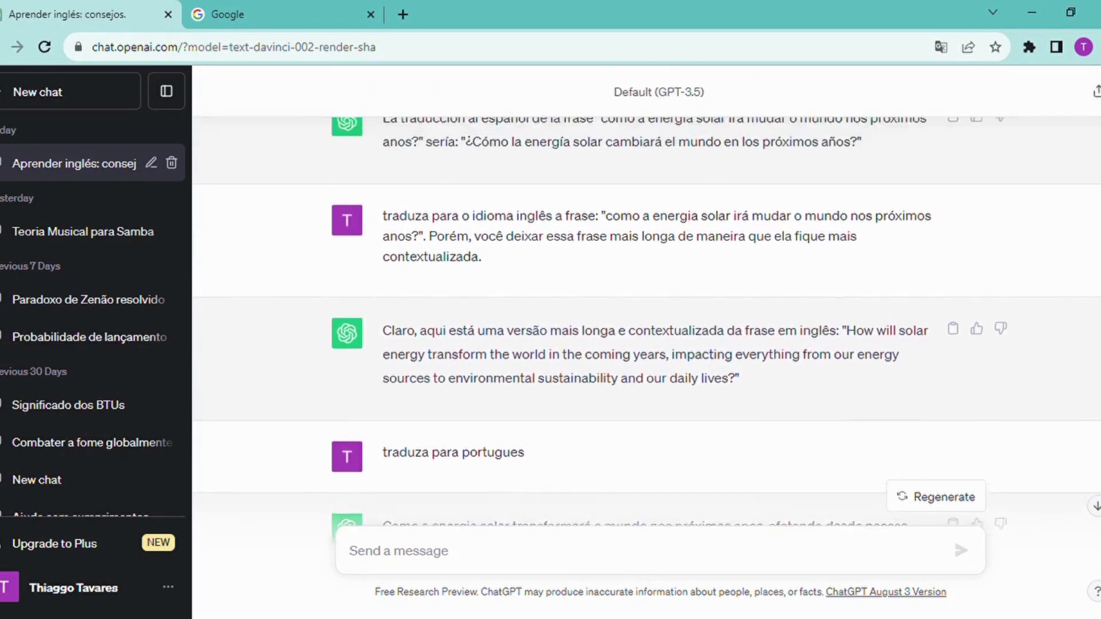
{"action": "scroll", "coordinate": [647, 310], "scroll_direction": "down", "scroll_amount": 3}
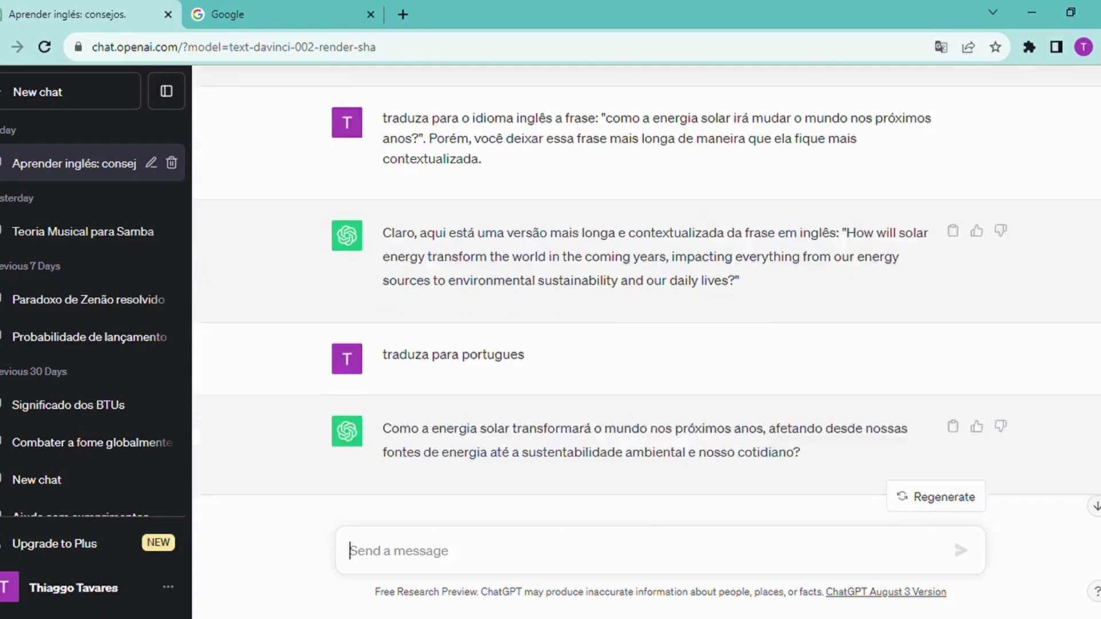
{"action": "scroll", "coordinate": [647, 293], "scroll_direction": "down", "scroll_amount": 1}
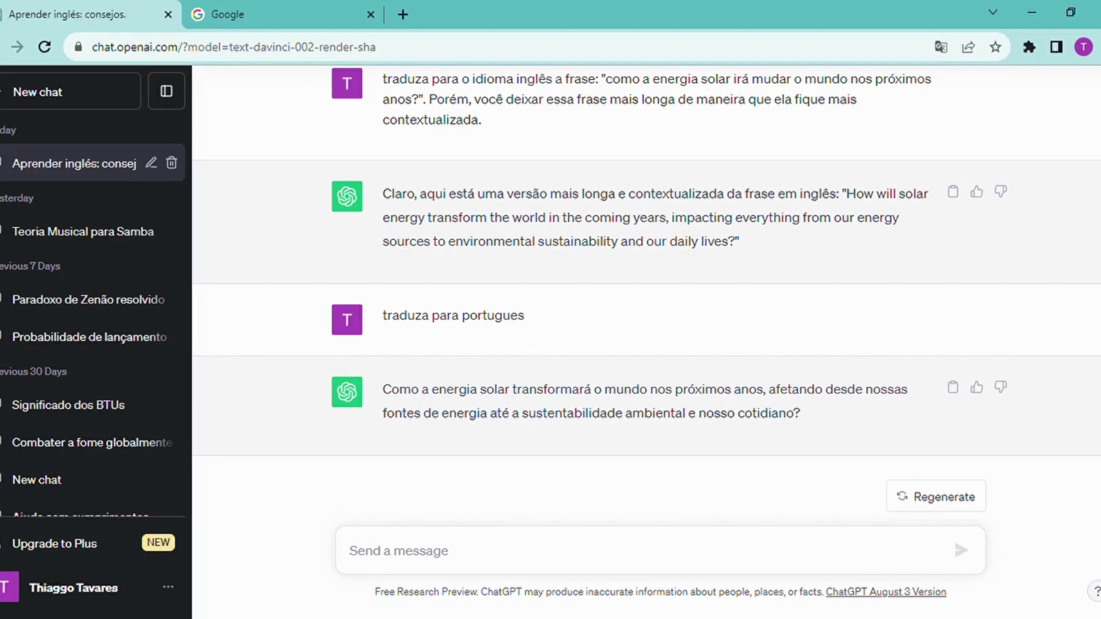
{"action": "scroll", "coordinate": [647, 275], "scroll_direction": "up", "scroll_amount": 1}
{"action": "scroll", "coordinate": [647, 276], "scroll_direction": "down", "scroll_amount": 1}
{"action": "type", "text": "crie "}
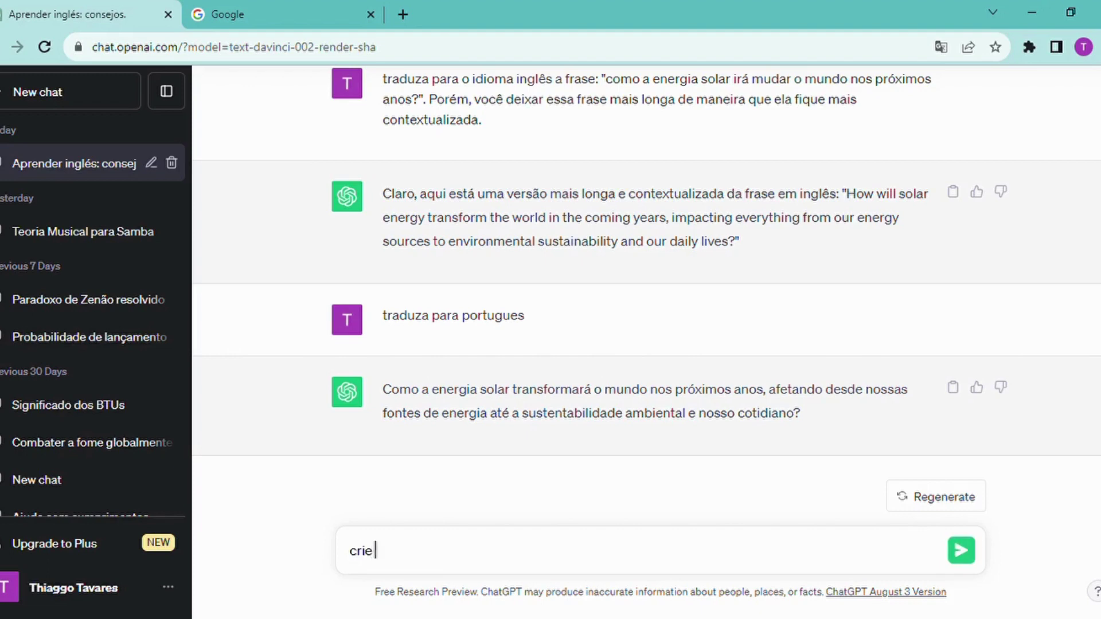
{"action": "type", "text": "uma conversação"}
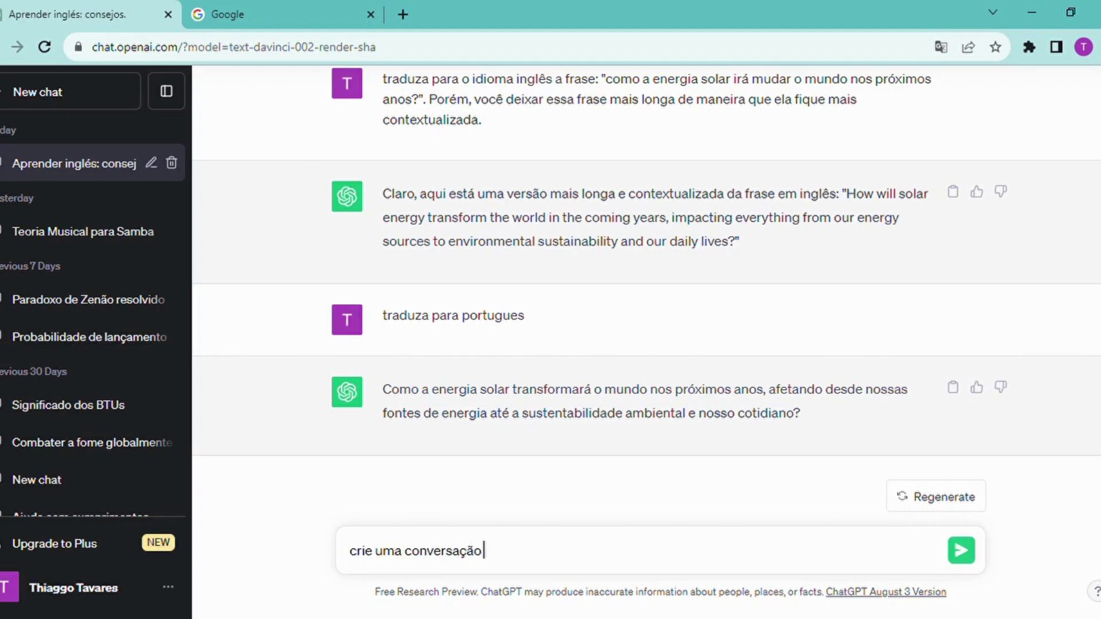
{"action": "type", "text": " curta no idioma inglês"}
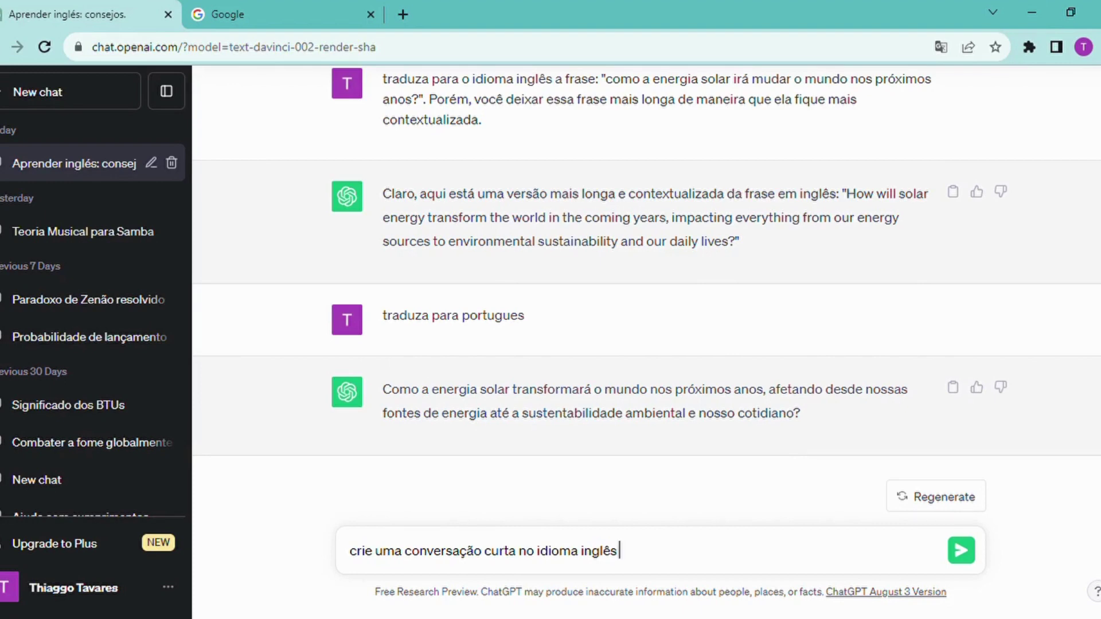
- Continue the prompt with the topic "sobre o assunto energia solar"
{"action": "type", "text": "sobre um"}
{"action": "key", "text": "BackSpace"}
{"action": "key", "text": "BackSpace"}
{"action": "key", "text": "BackSpace"}
{"action": "type", "text": "o asu"}
{"action": "key", "text": "BackSpace"}
{"action": "key", "text": "BackSpace"}
{"action": "type", "text": "ssunto x"}
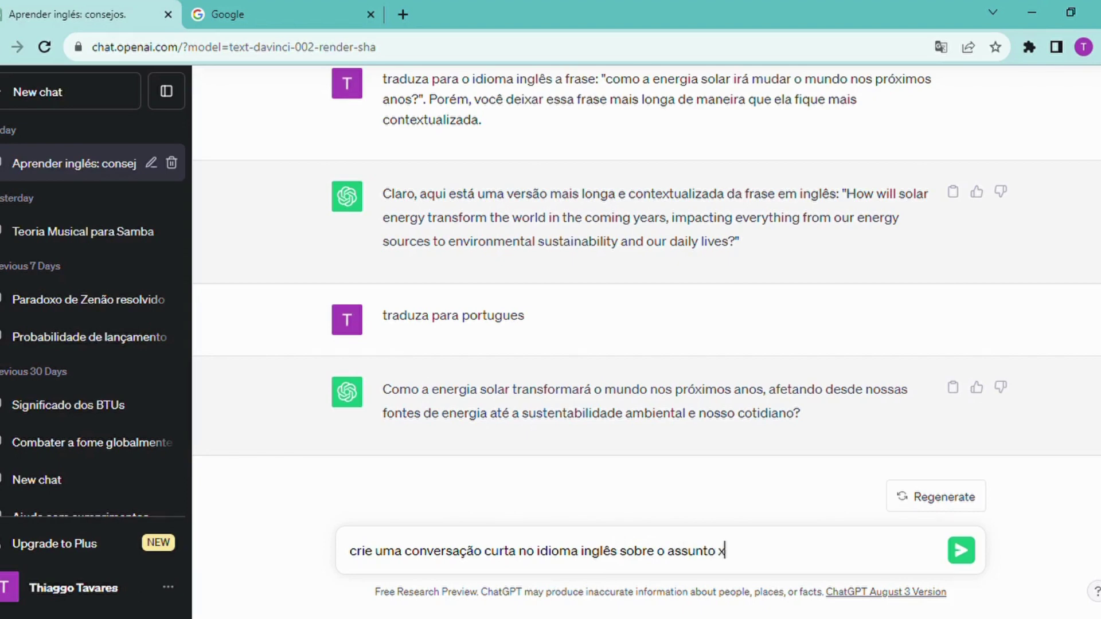
{"action": "key", "text": "BackSpace"}
{"action": "type", "text": "energia solar"}
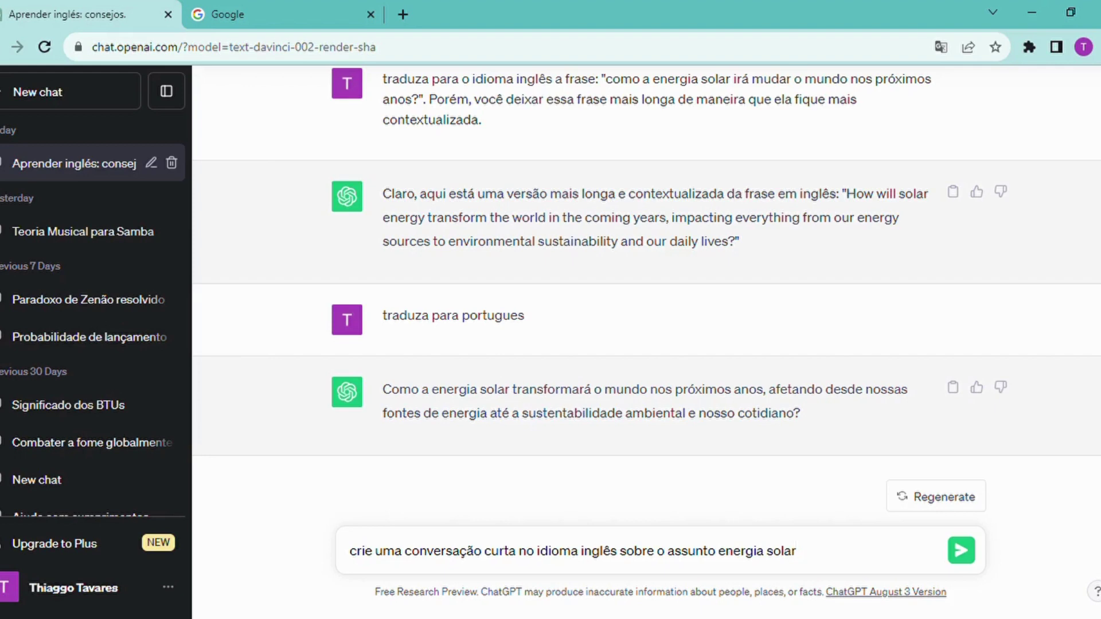
- Enclose "energia solar" in double quotation marks and send the prompt
{"action": "type", "text": "\""}
{"action": "key", "text": "Left"}
{"action": "key", "text": "Left"}
{"action": "key", "text": "Left"}
{"action": "key", "text": "Left"}
{"action": "key", "text": "Left"}
{"action": "key", "text": "Left"}
{"action": "key", "text": "Left"}
{"action": "key", "text": "Left"}
{"action": "key", "text": "Left"}
{"action": "key", "text": "Left"}
{"action": "key", "text": "Left"}
{"action": "key", "text": "Left"}
{"action": "key", "text": "Left"}
{"action": "key", "text": "Left"}
{"action": "type", "text": "\""}
{"action": "key", "text": "Return"}
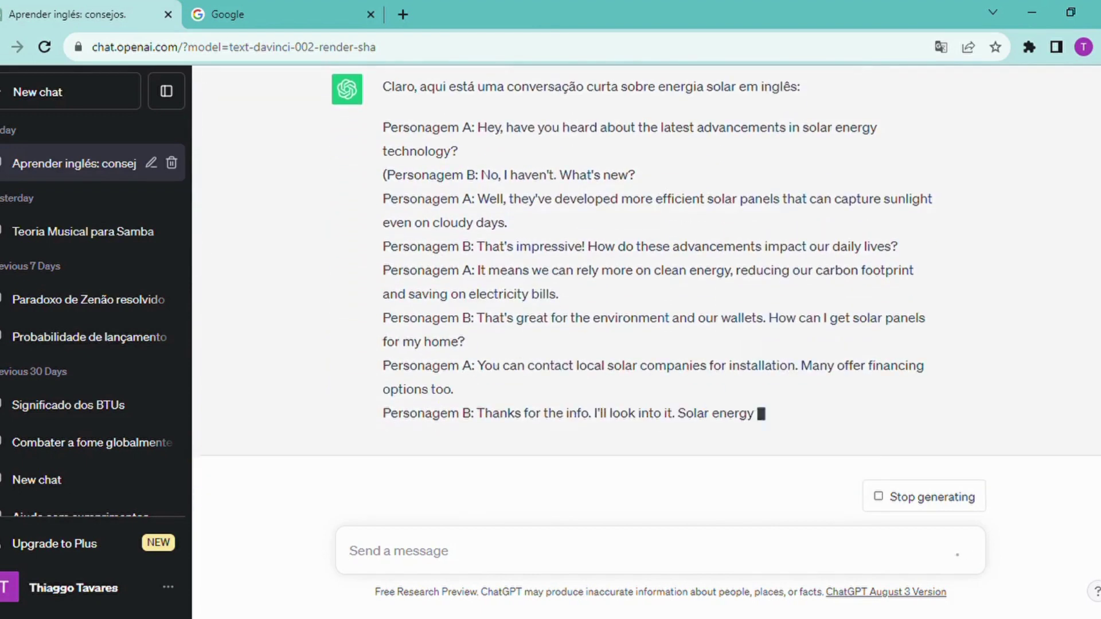
- Read through the generated English conversation about solar energy, from its introduction to the closing note
{"action": "scroll", "coordinate": [654, 299], "scroll_direction": "up", "scroll_amount": 3}
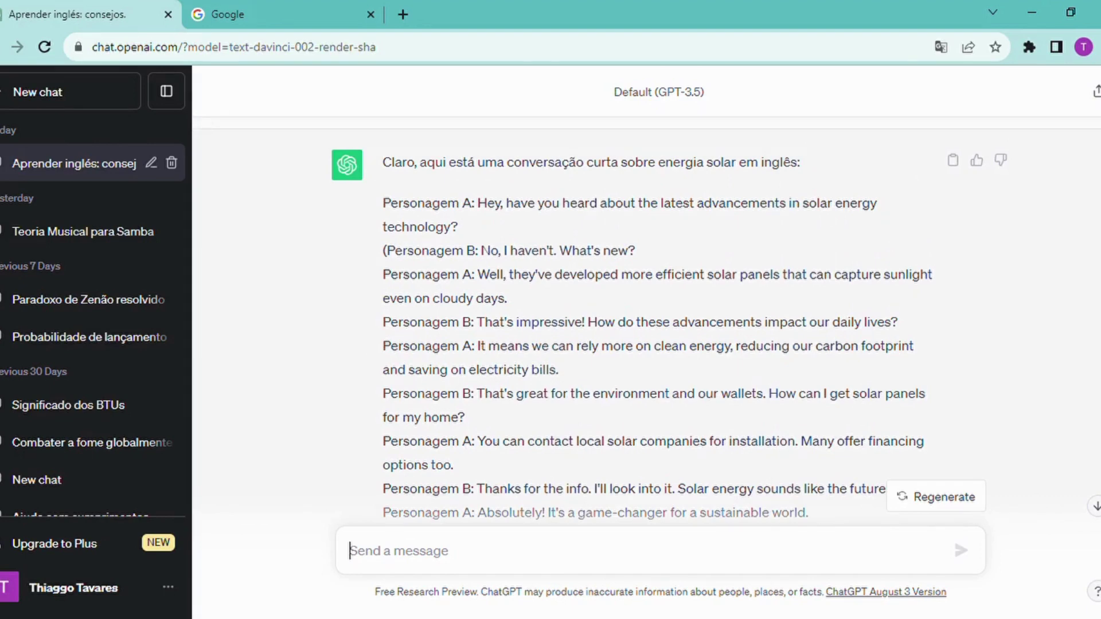
{"action": "scroll", "coordinate": [651, 321], "scroll_direction": "up", "scroll_amount": 1}
{"action": "scroll", "coordinate": [651, 321], "scroll_direction": "down", "scroll_amount": 2}
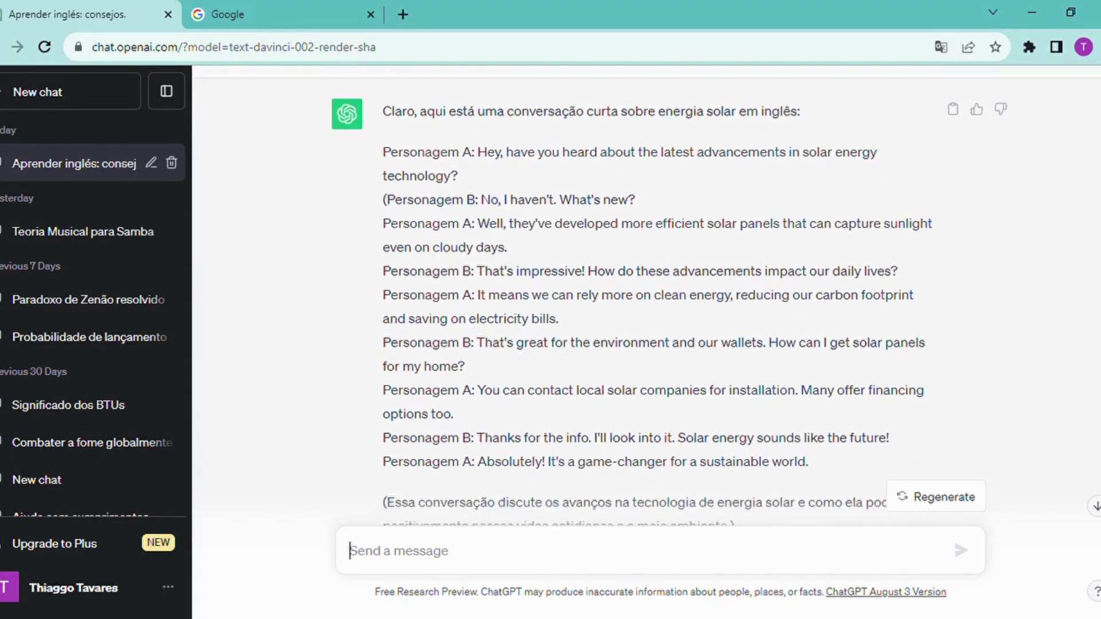
{"action": "scroll", "coordinate": [651, 321], "scroll_direction": "up", "scroll_amount": 1}
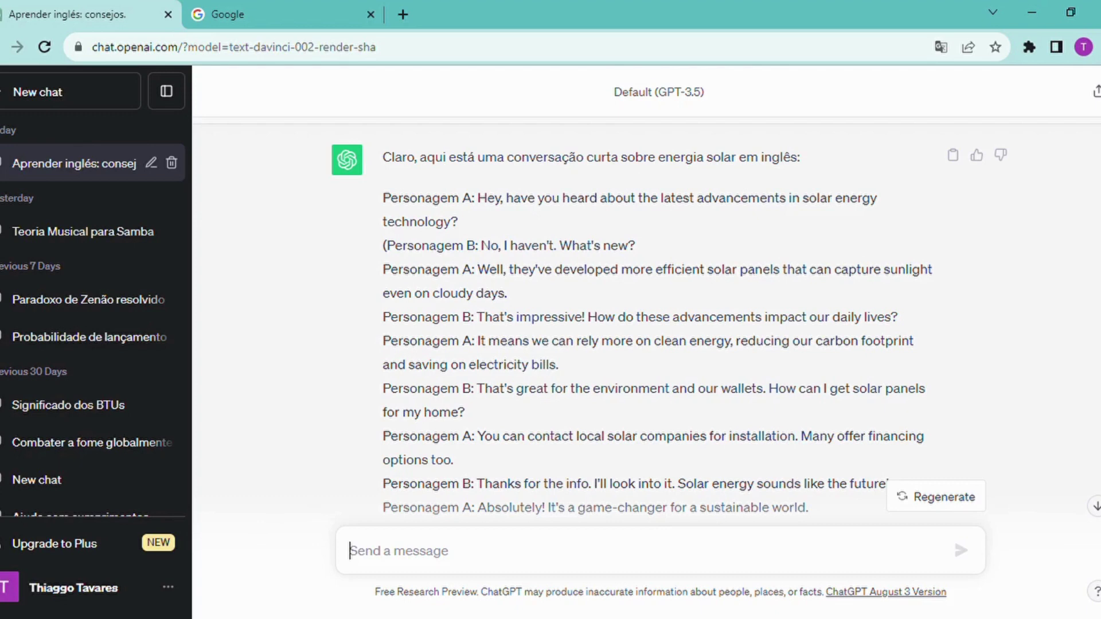
{"action": "scroll", "coordinate": [647, 295], "scroll_direction": "down", "scroll_amount": 1}
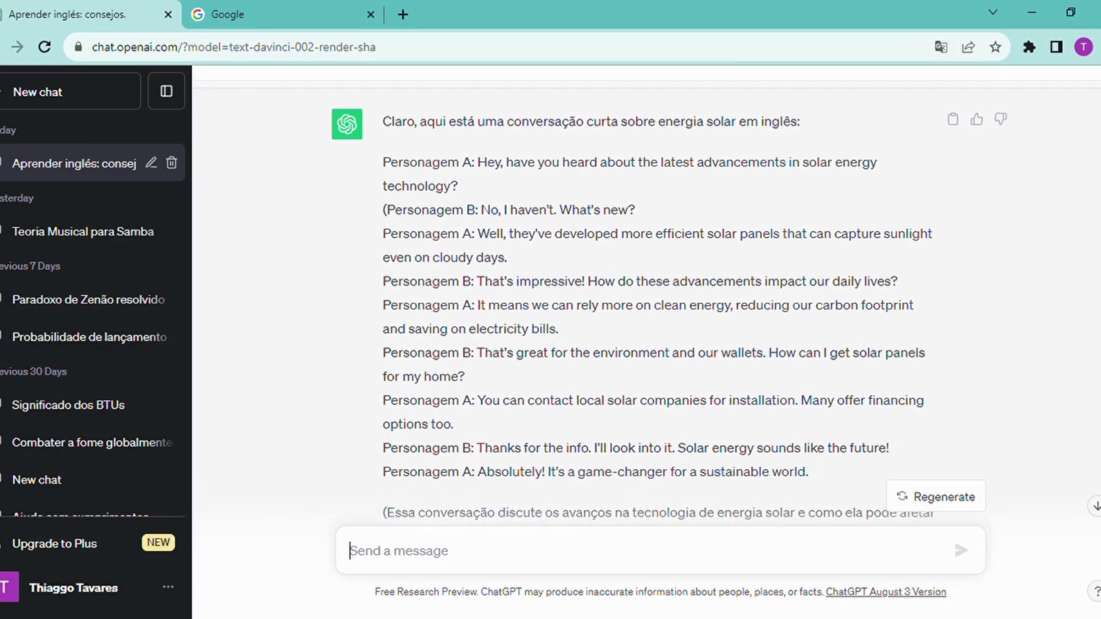
{"action": "scroll", "coordinate": [647, 298], "scroll_direction": "up", "scroll_amount": 1}
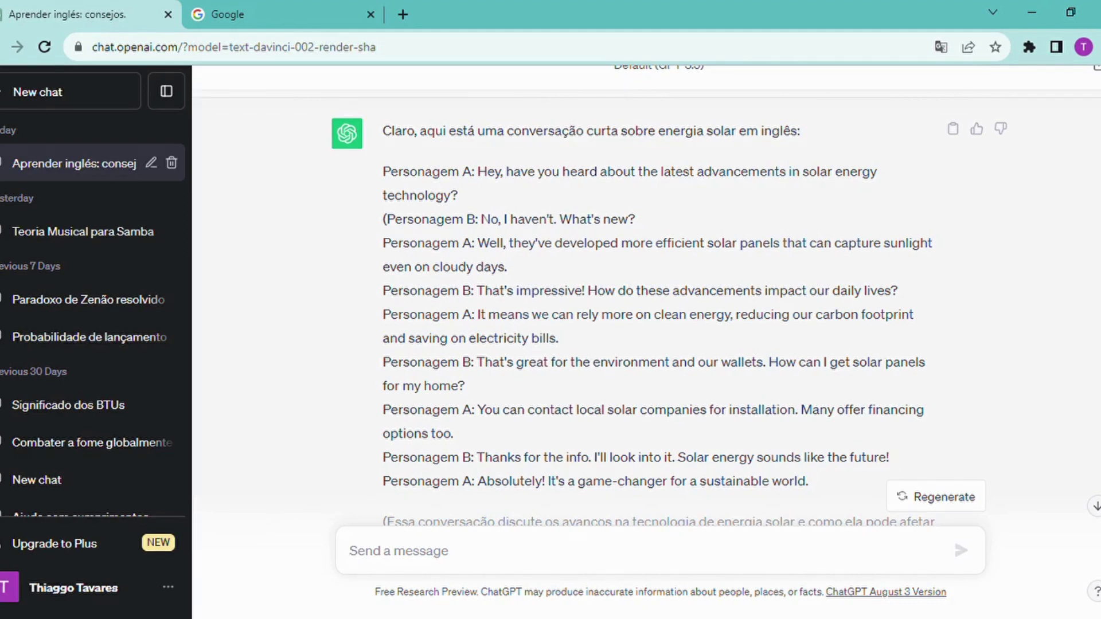
{"action": "scroll", "coordinate": [648, 296], "scroll_direction": "down", "scroll_amount": 3}
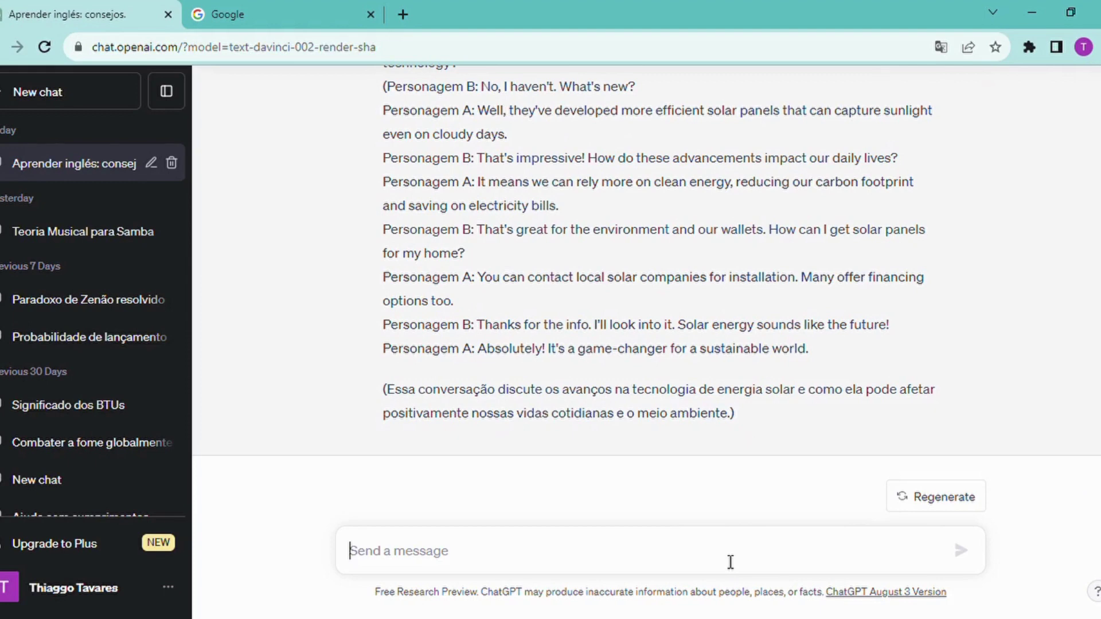
- Send the prompt "faça de novo só que dessa vez colocando a tradução logo abaixo das frases"
{"action": "type", "text": "faça de novo"}
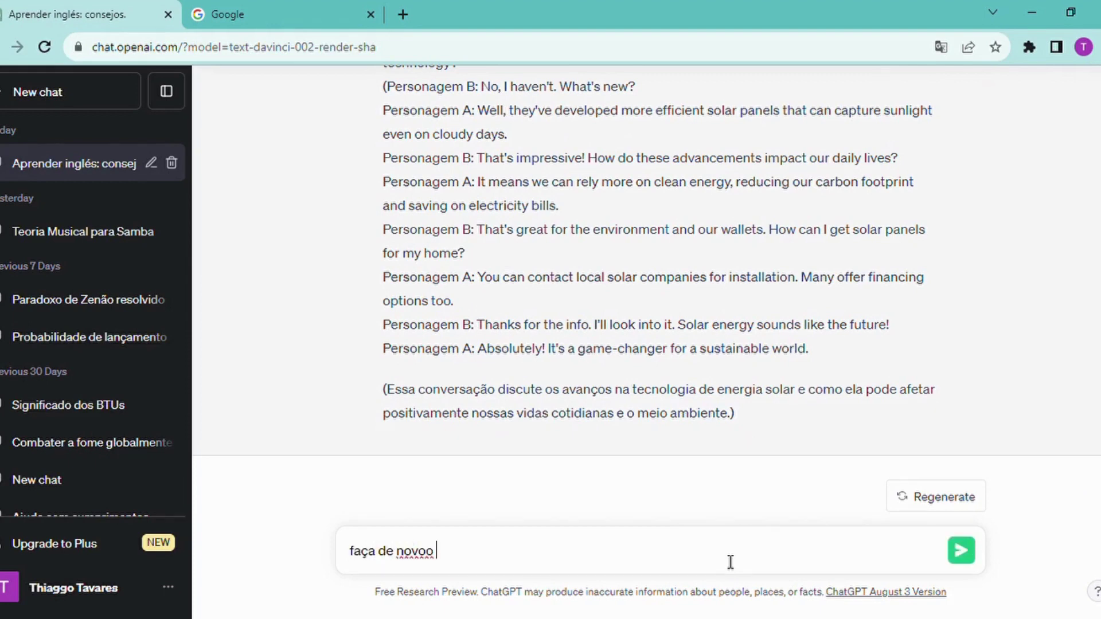
{"action": "type", "text": " só que dessa vez colocana"}
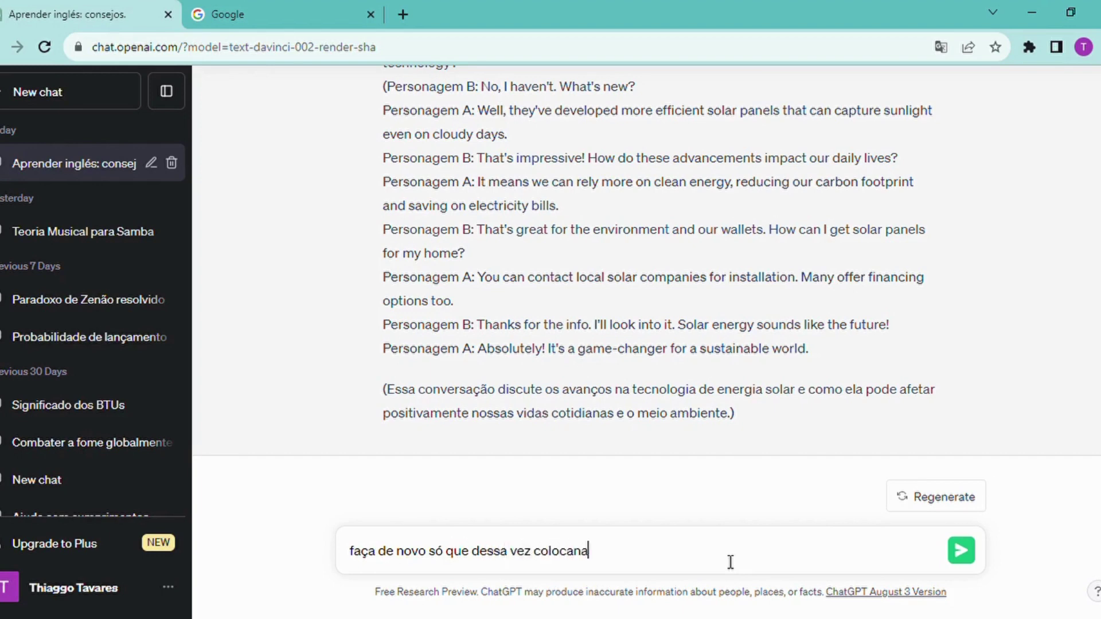
{"action": "key", "text": "BackSpace"}
{"action": "type", "text": "do a traduçao"}
{"action": "key", "text": "BackSpace"}
{"action": "key", "text": "BackSpace"}
{"action": "type", "text": "ão logo abaixo das frases"}
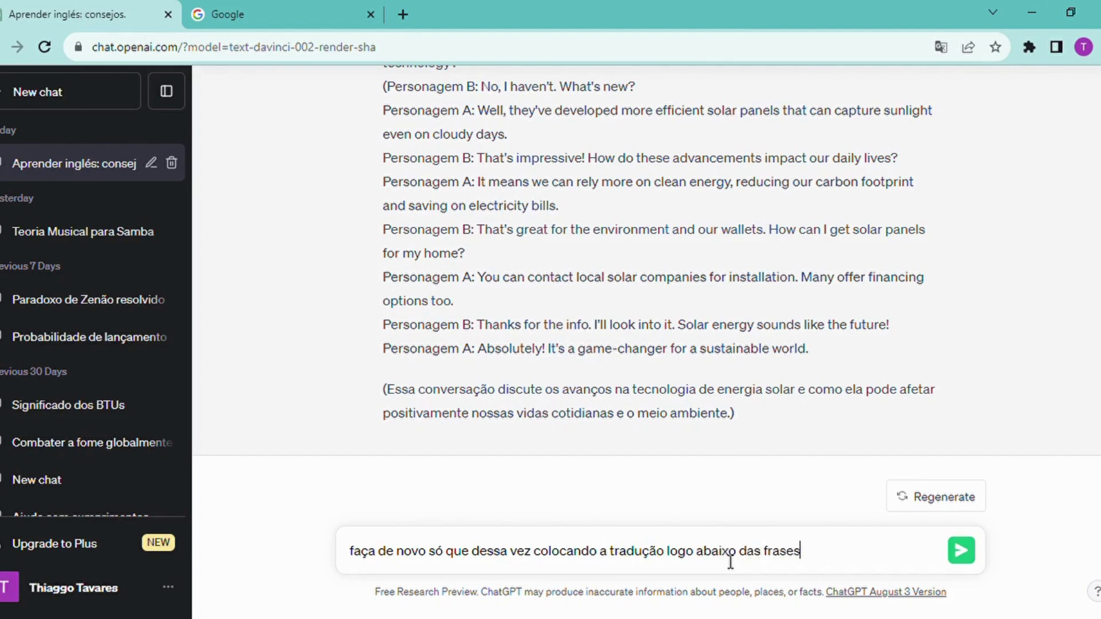
{"action": "key", "text": "Return"}
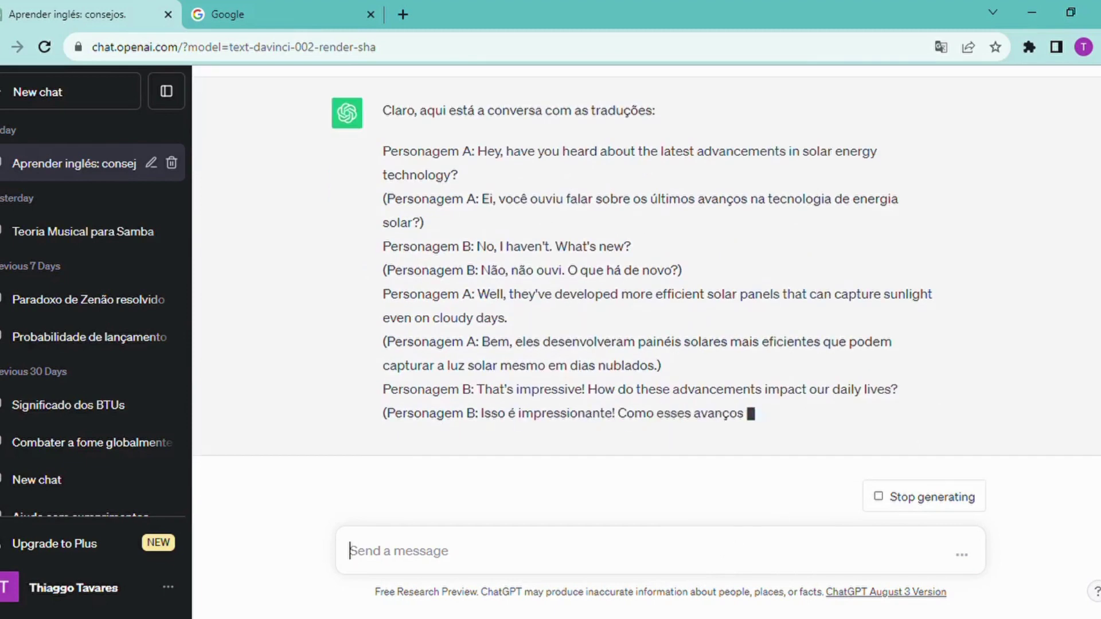
- Compare the first English line of the new conversation with the Portuguese translation placed beneath it
{"action": "scroll", "coordinate": [937, 484], "scroll_direction": "up", "scroll_amount": 2}
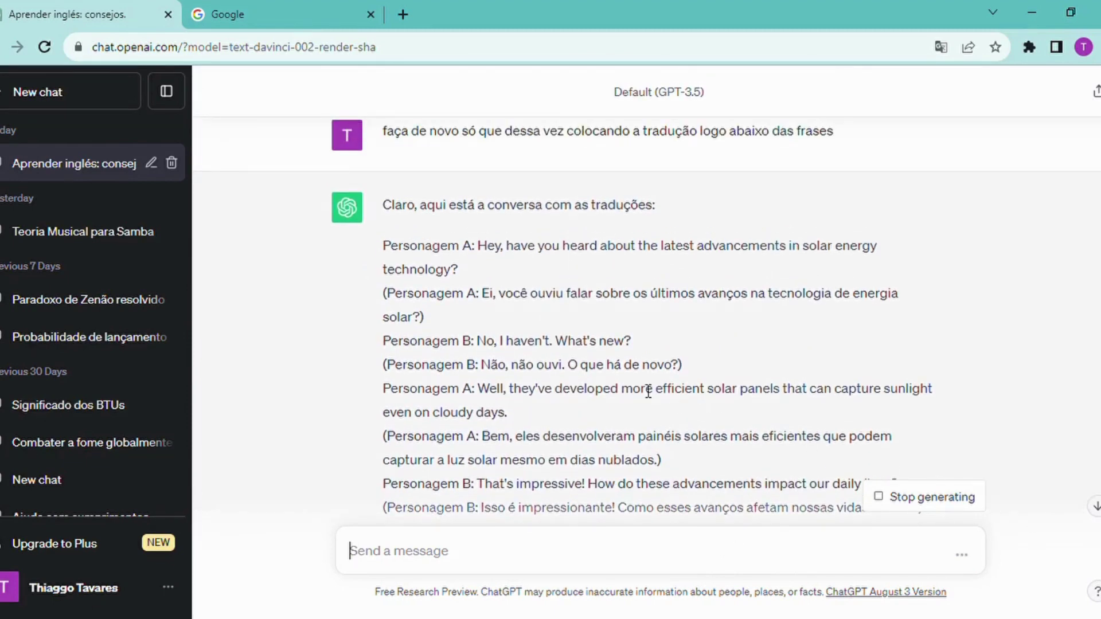
{"action": "left_click_drag", "start_coordinate": [383, 247], "coordinate": [508, 252]}
{"action": "left_click", "coordinate": [510, 255]}
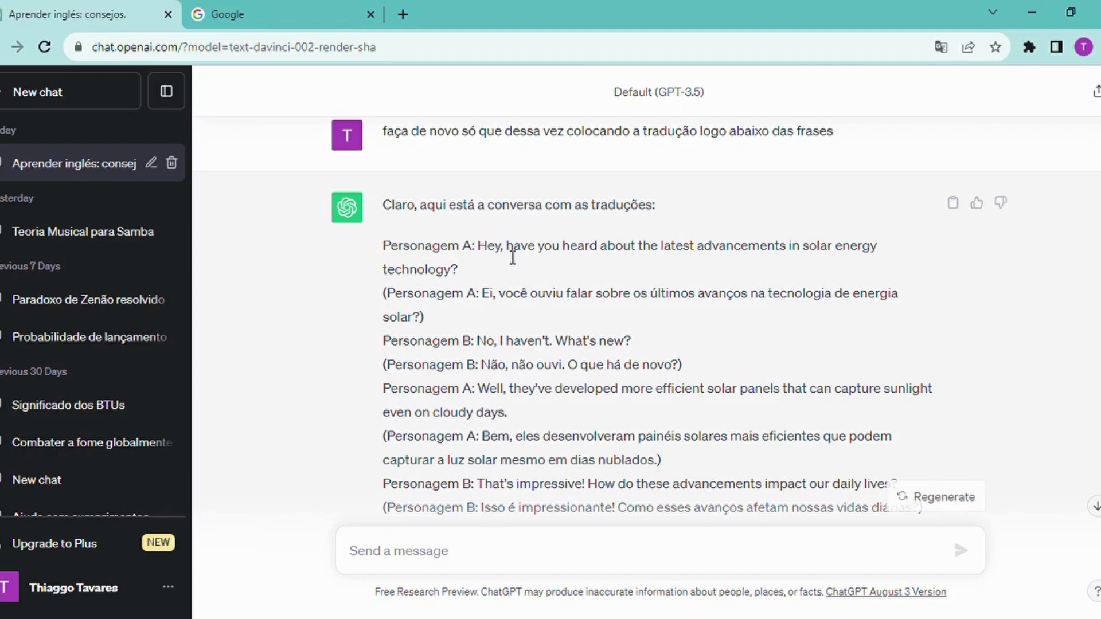
{"action": "left_click_drag", "start_coordinate": [477, 303], "coordinate": [506, 303]}
{"action": "left_click_drag", "start_coordinate": [505, 302], "coordinate": [647, 302]}
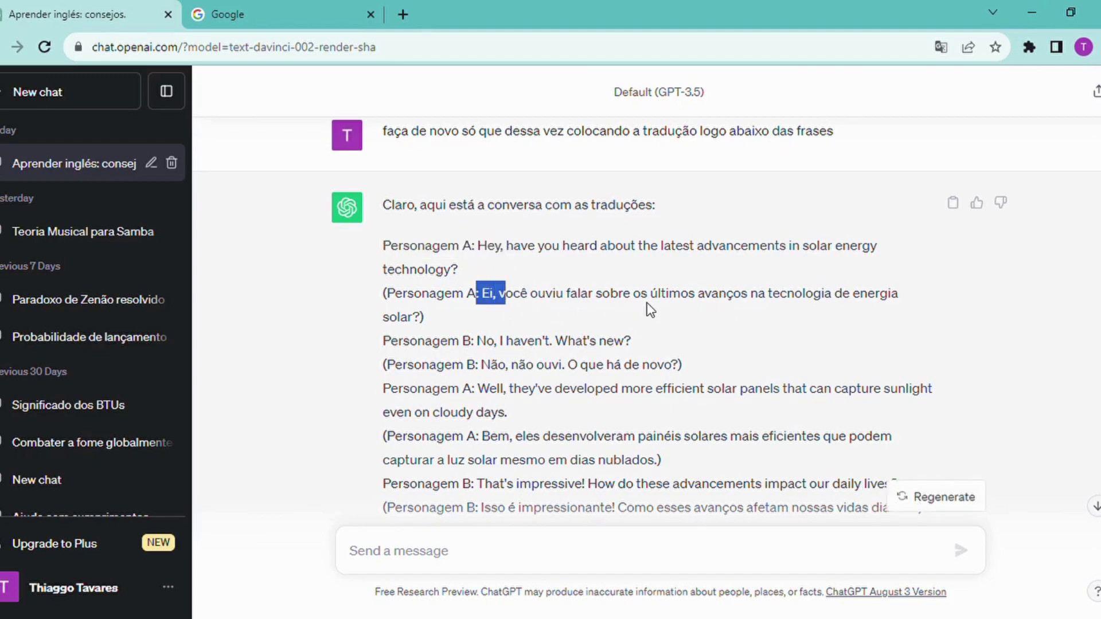
{"action": "left_click", "coordinate": [647, 303]}
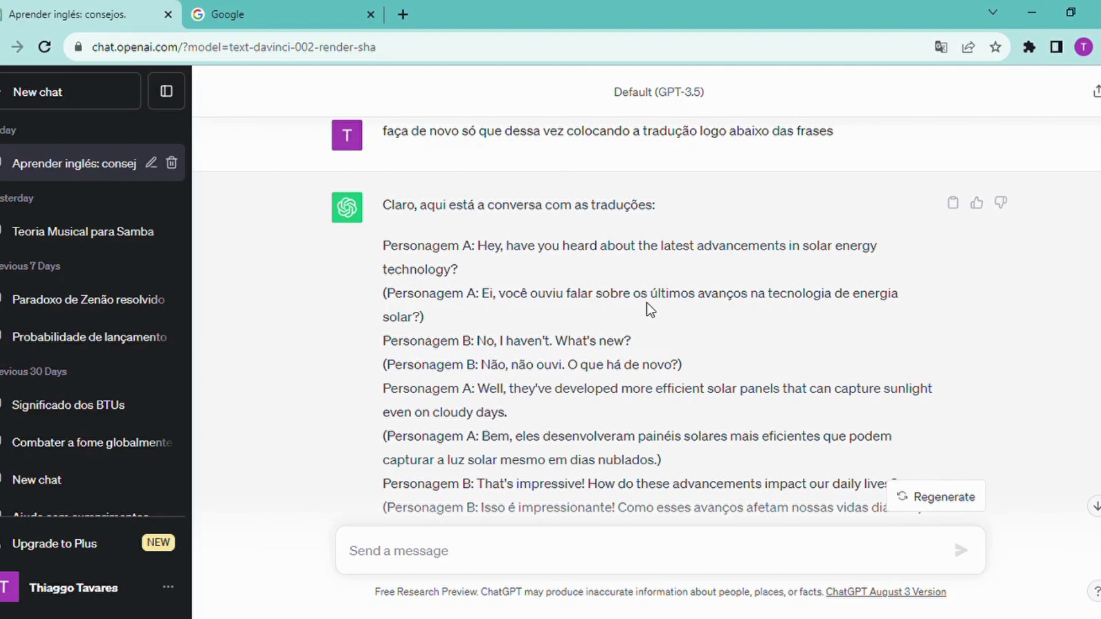
- Read through the full solar energy conversation, comparing each English line with the Portuguese translation beneath it
{"action": "scroll", "coordinate": [650, 310], "scroll_direction": "down", "scroll_amount": 3}
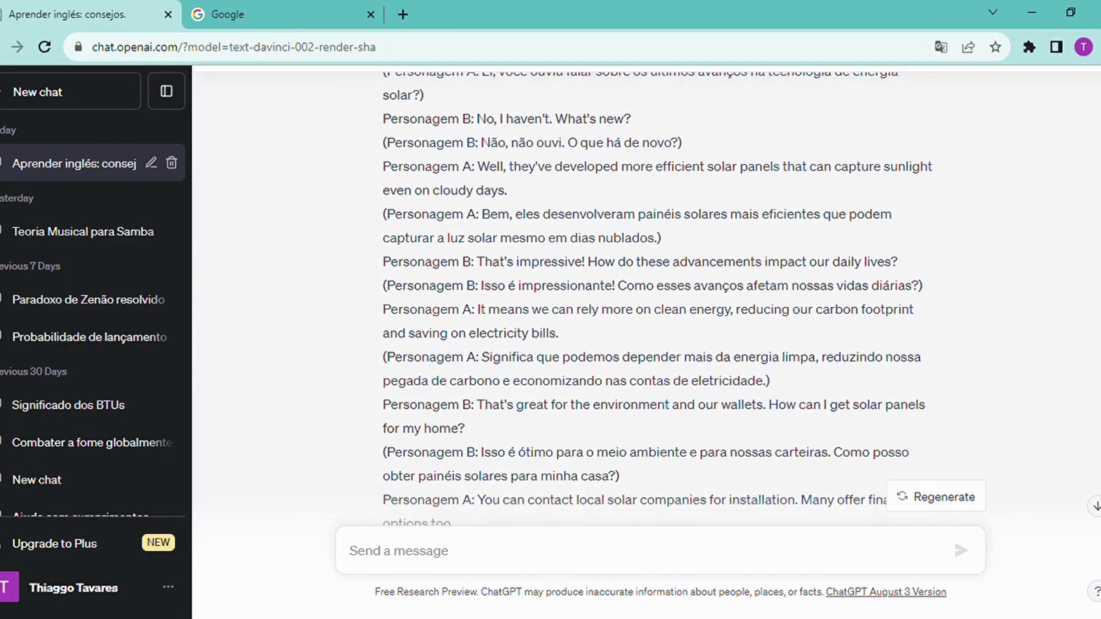
{"action": "scroll", "coordinate": [649, 310], "scroll_direction": "down", "scroll_amount": 4}
{"action": "scroll", "coordinate": [650, 310], "scroll_direction": "up", "scroll_amount": 9}
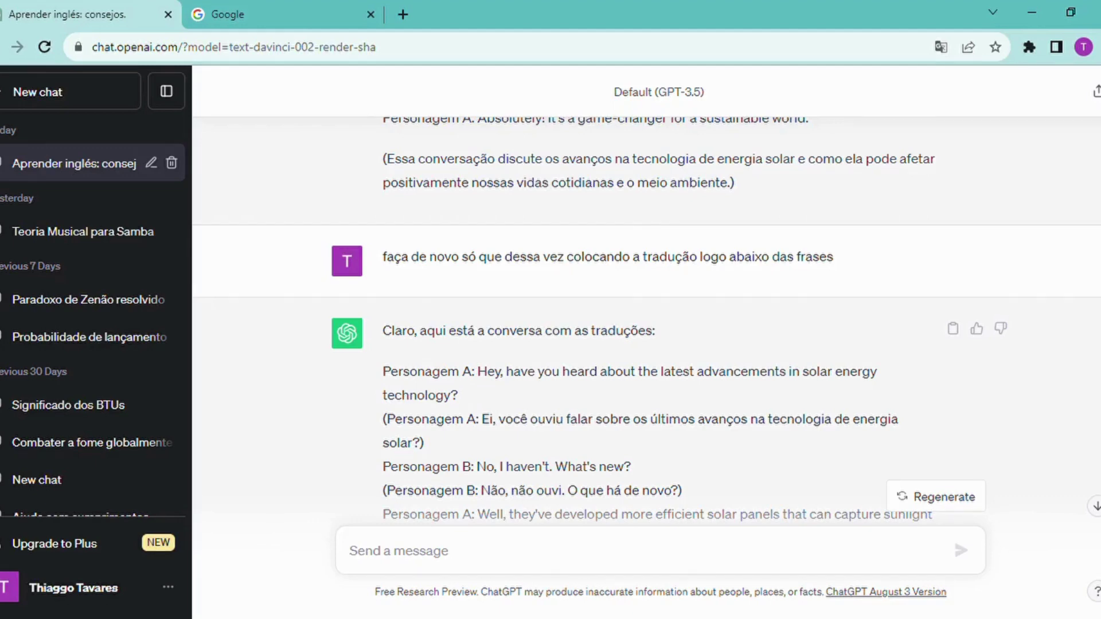
{"action": "scroll", "coordinate": [647, 322], "scroll_direction": "up", "scroll_amount": 2}
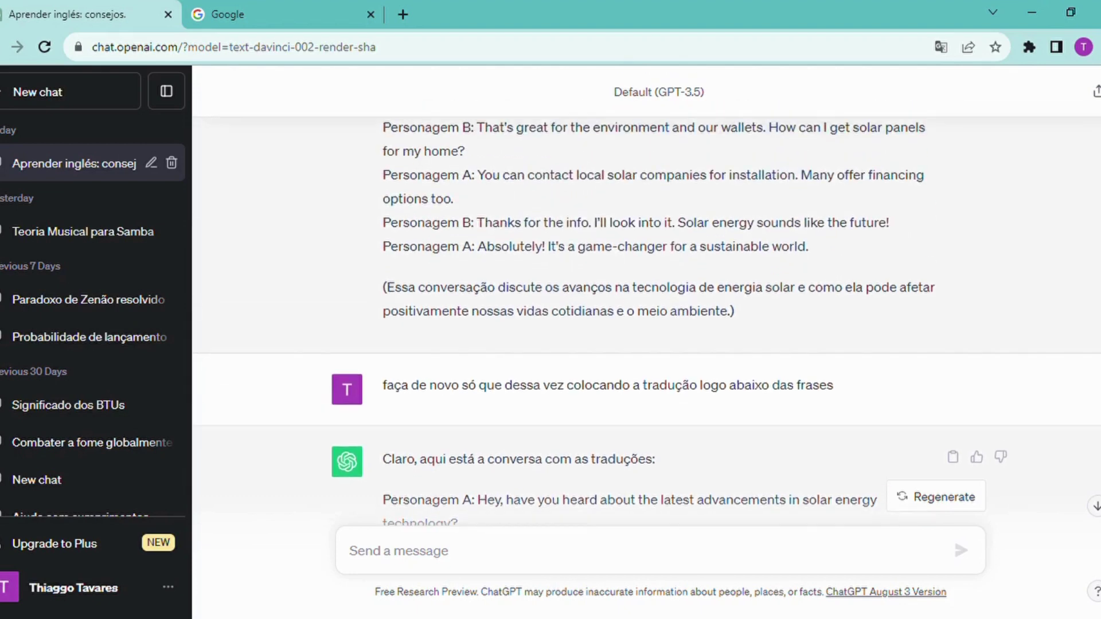
{"action": "scroll", "coordinate": [647, 322], "scroll_direction": "down", "scroll_amount": 8}
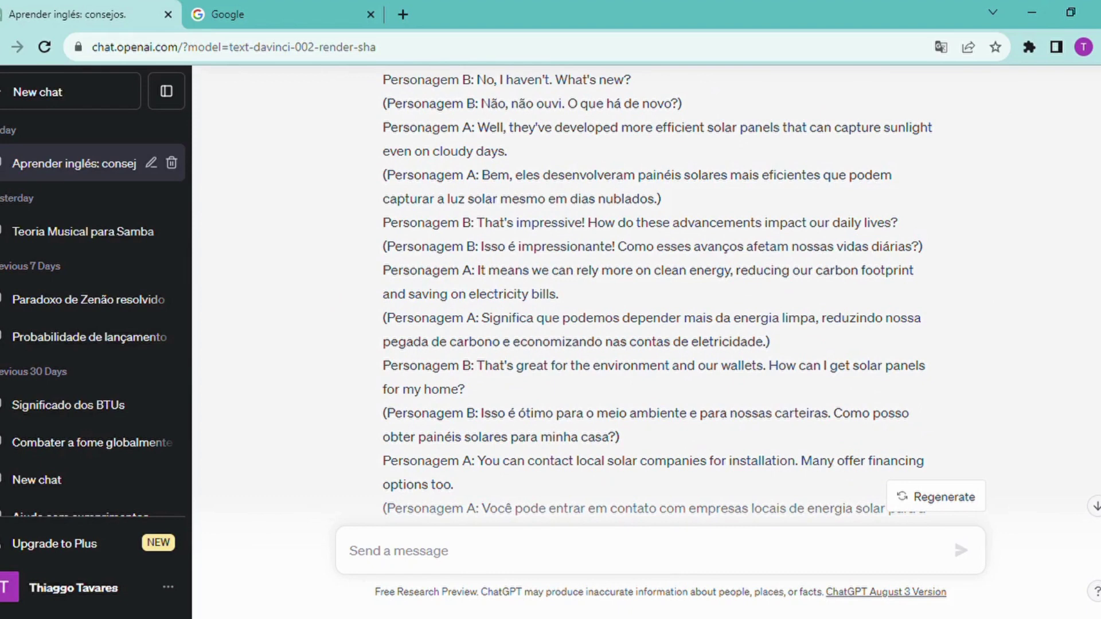
{"action": "scroll", "coordinate": [647, 286], "scroll_direction": "down", "scroll_amount": 3}
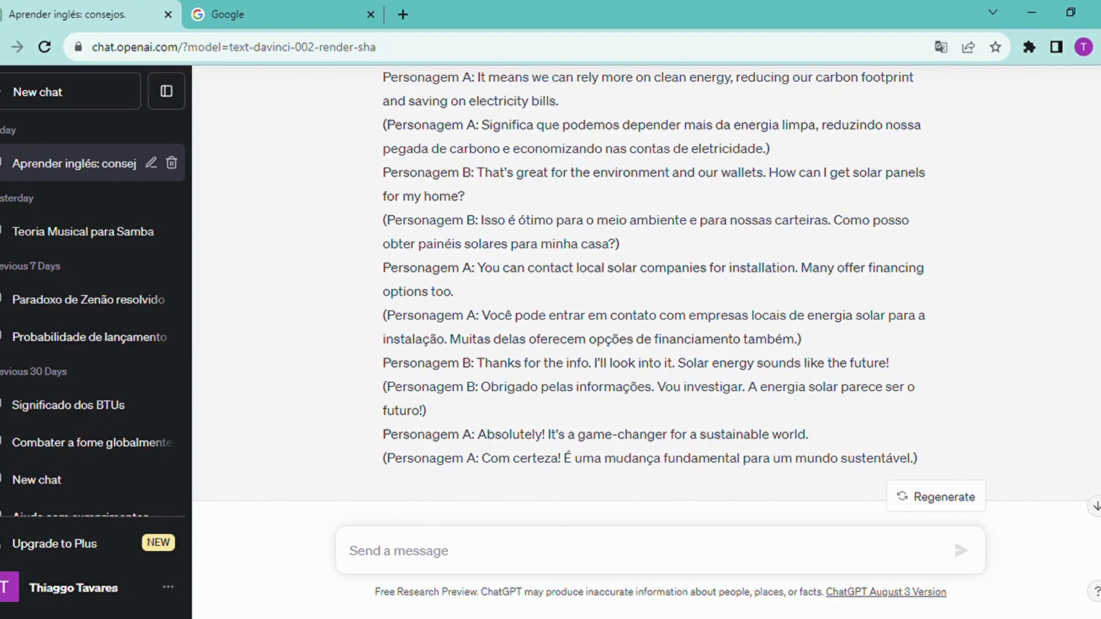
{"action": "scroll", "coordinate": [658, 321], "scroll_direction": "up", "scroll_amount": 10}
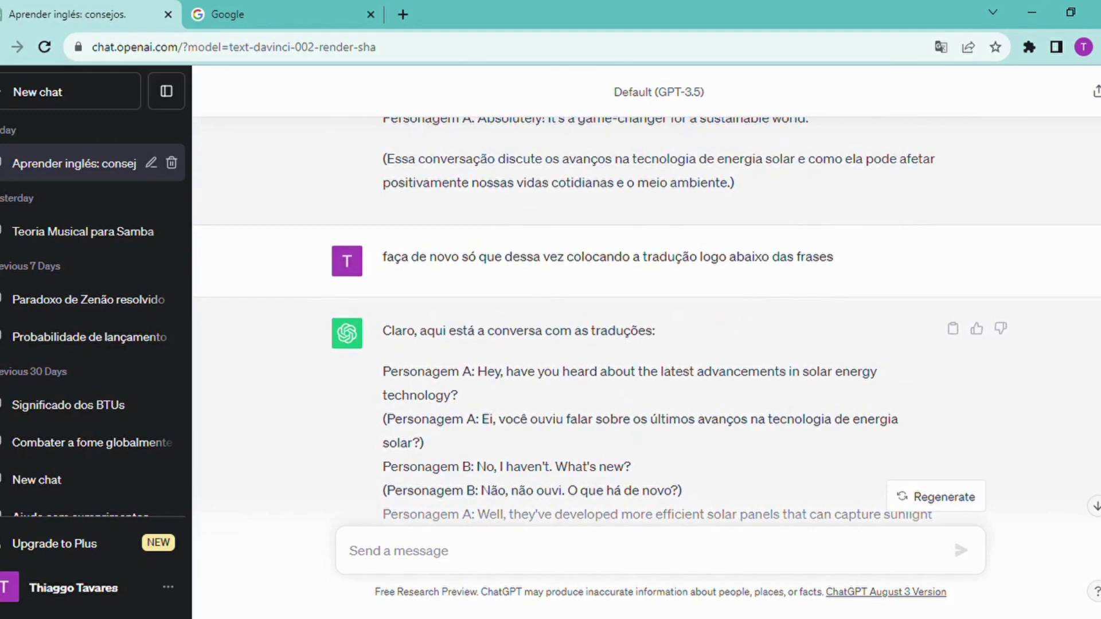
{"action": "scroll", "coordinate": [658, 293], "scroll_direction": "down", "scroll_amount": 10}
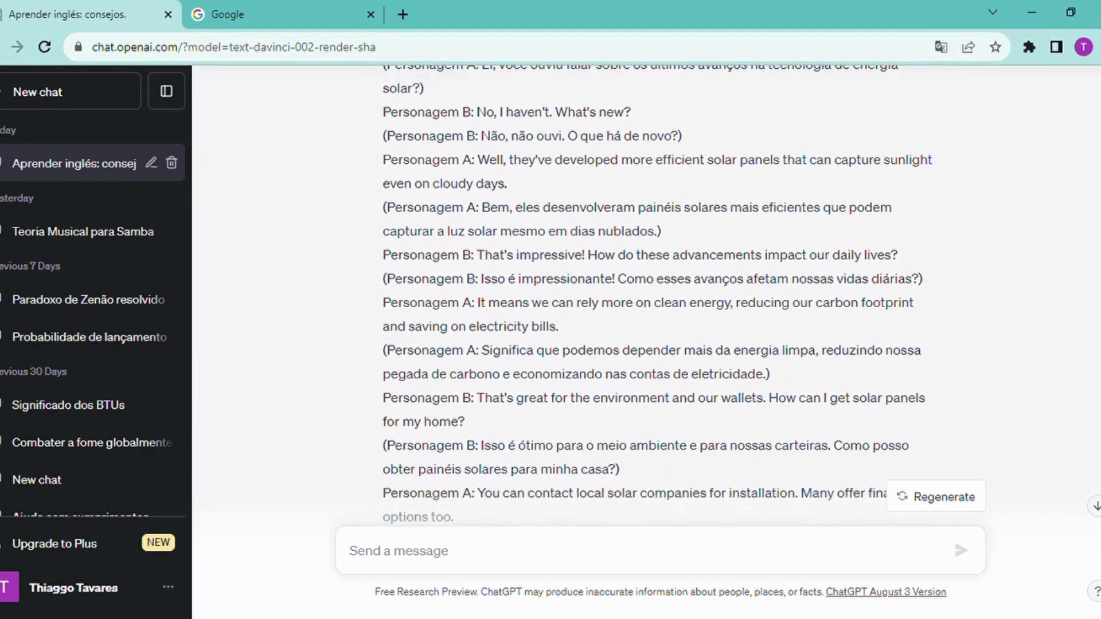
{"action": "scroll", "coordinate": [658, 292], "scroll_direction": "down", "scroll_amount": 3}
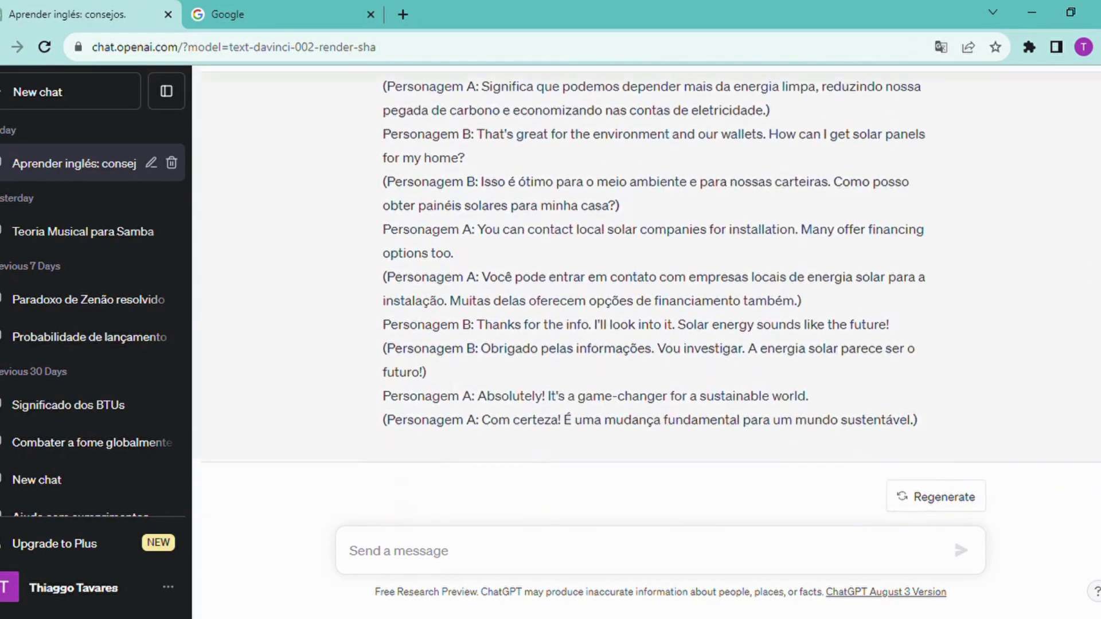
{"action": "scroll", "coordinate": [658, 292], "scroll_direction": "up", "scroll_amount": 6}
{"action": "scroll", "coordinate": [658, 321], "scroll_direction": "up", "scroll_amount": 3}
{"action": "scroll", "coordinate": [658, 321], "scroll_direction": "down", "scroll_amount": 7}
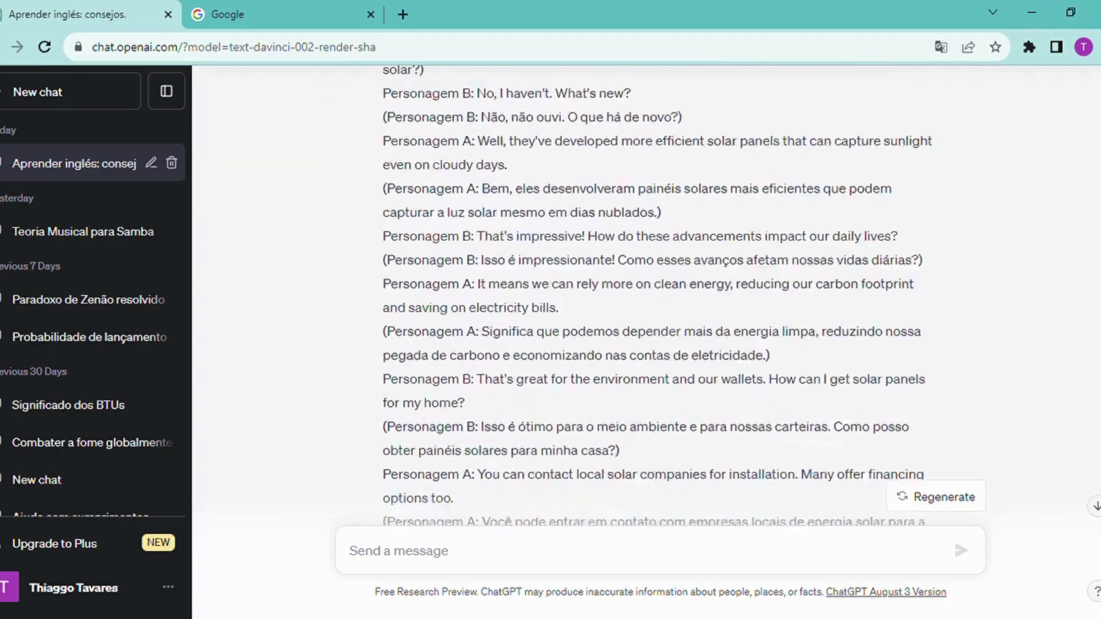
{"action": "scroll", "coordinate": [658, 292], "scroll_direction": "up", "scroll_amount": 5}
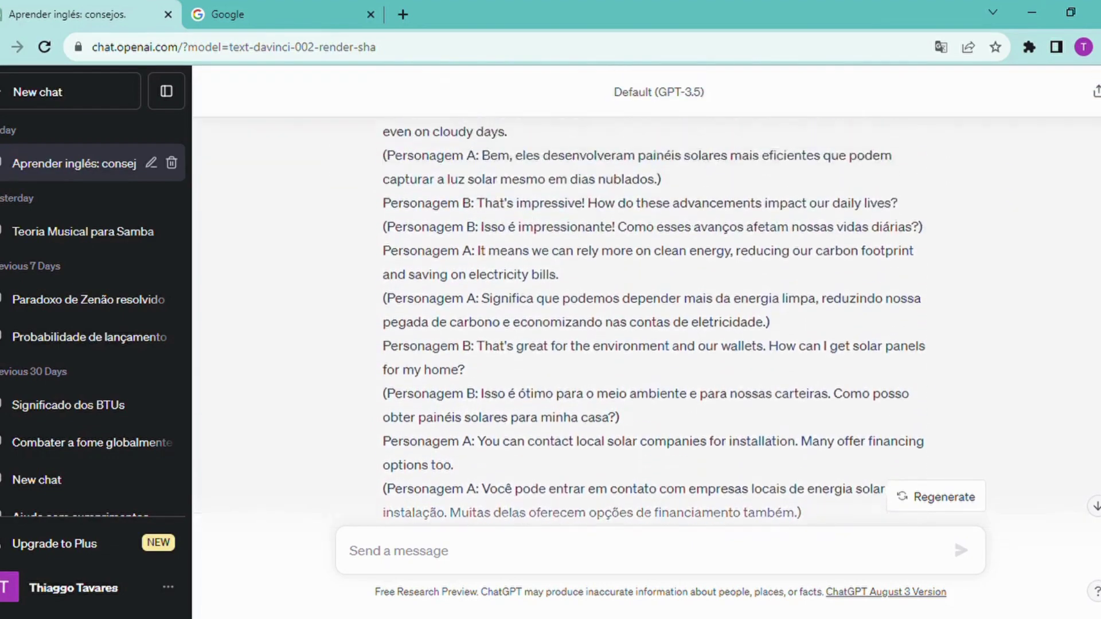
{"action": "scroll", "coordinate": [658, 293], "scroll_direction": "down", "scroll_amount": 6}
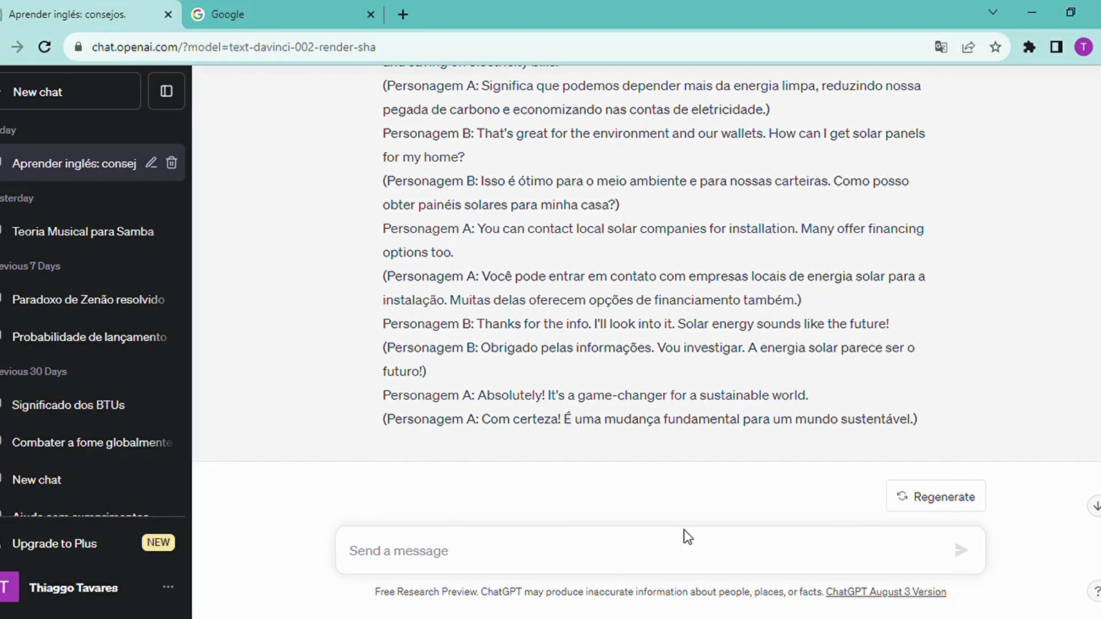
- Send the prompt "me forneça as 50 principais palavras em inglês utilizadas em diálogos sobre religião"
{"action": "left_click", "coordinate": [669, 553]}
{"action": "type", "text": "me forneça"}
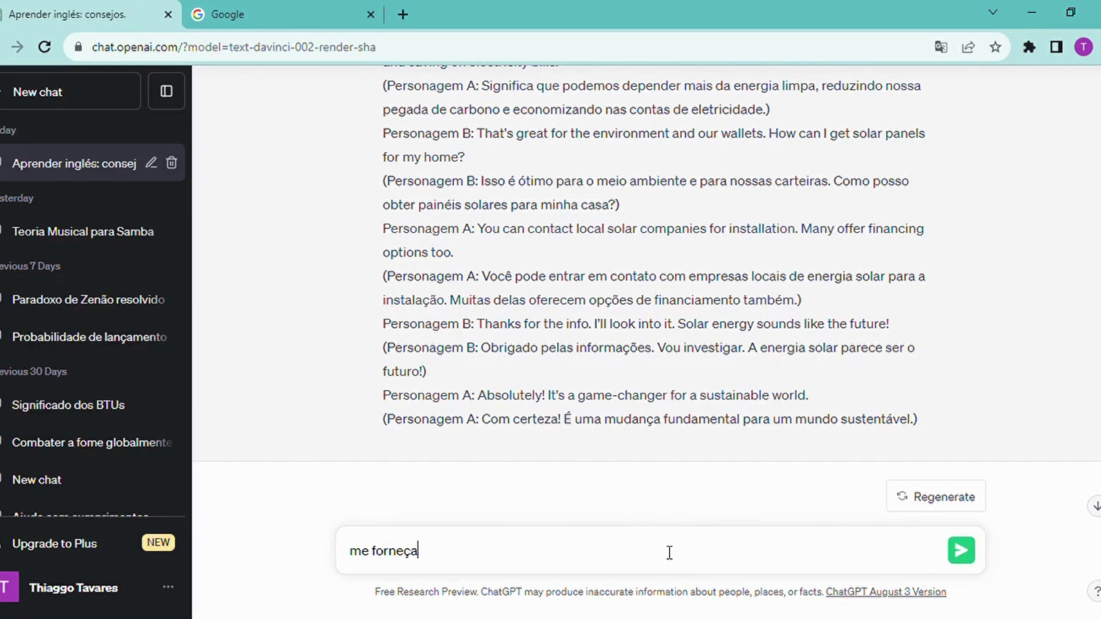
{"action": "type", "text": " as 50 principais palavras"}
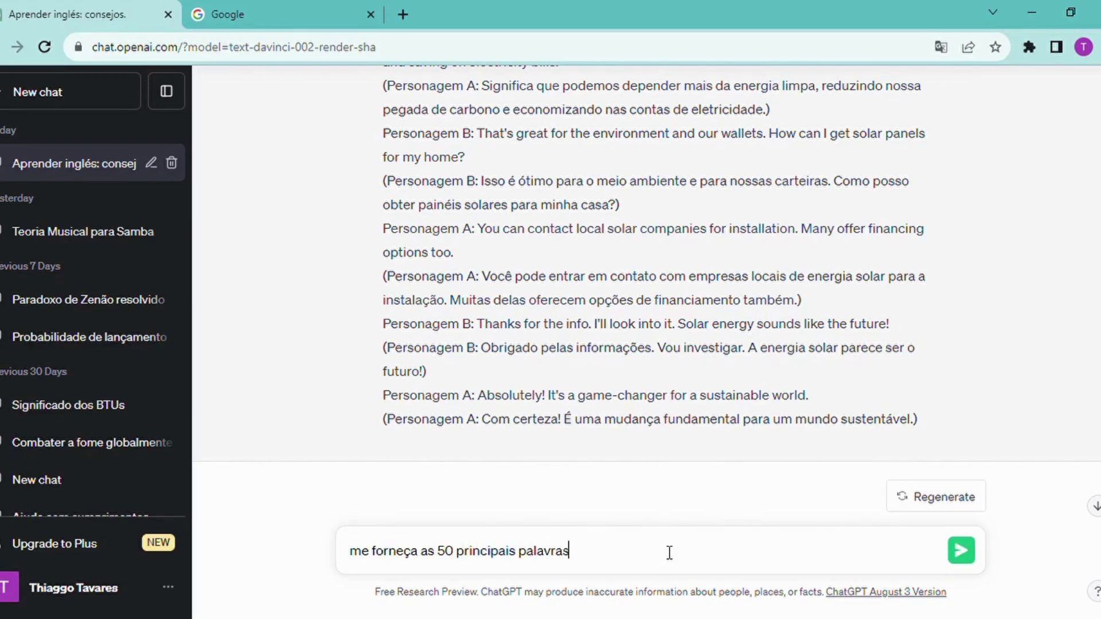
{"action": "type", "text": " em inglês uti"}
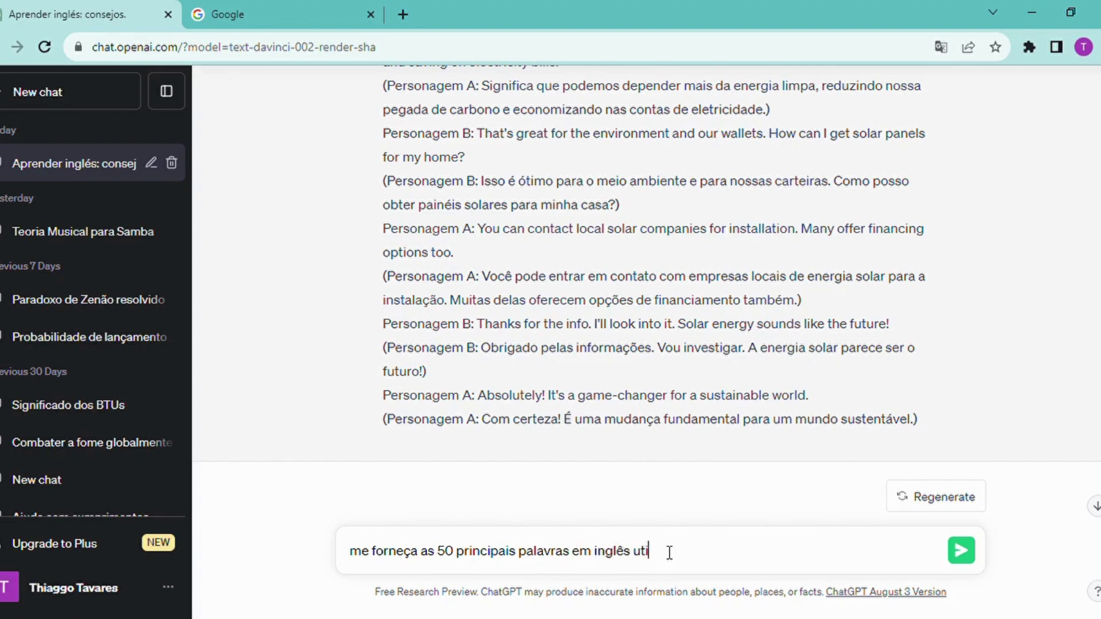
{"action": "type", "text": "lizadas em diálogos sobre religião"}
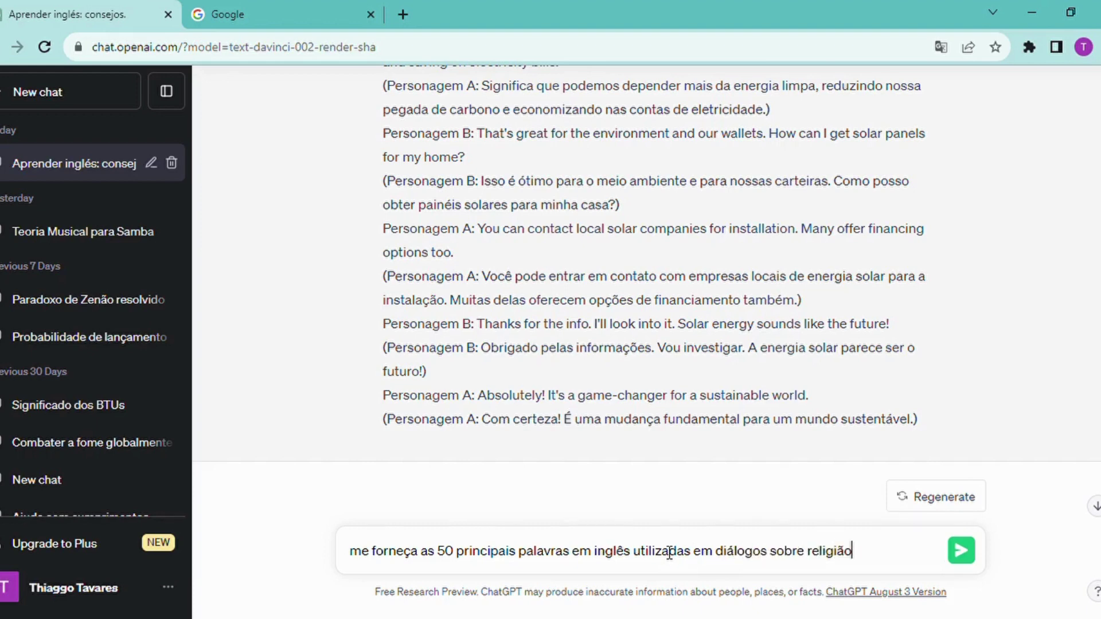
{"action": "key", "text": "Return"}
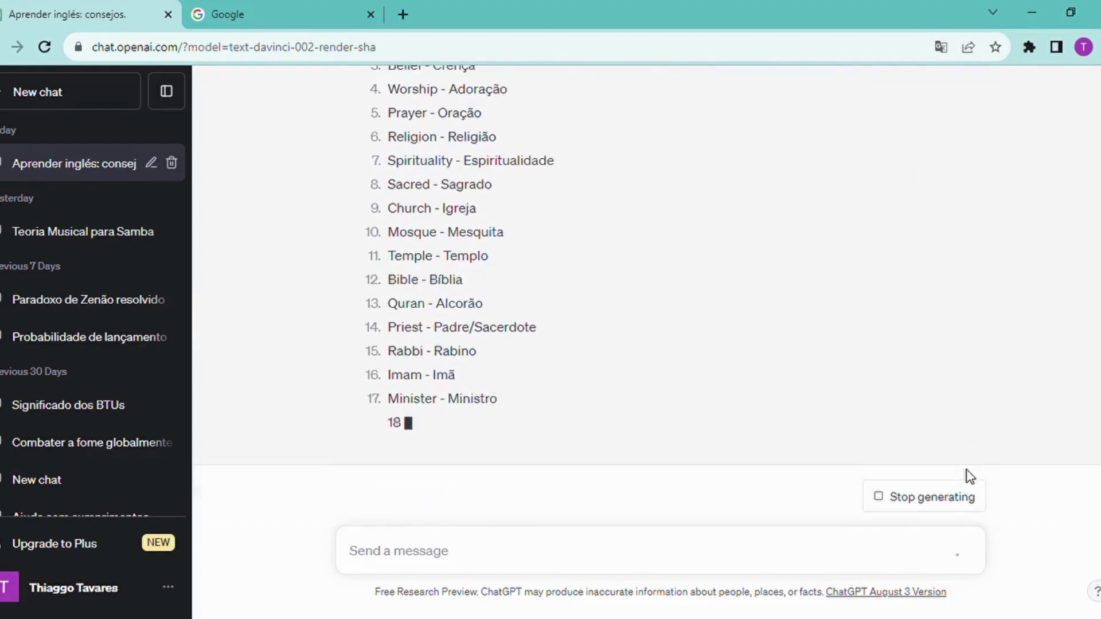
- Review the generated list of 50 English religion words with their Portuguese translations, including the introduction and closing note
{"action": "scroll", "coordinate": [647, 287], "scroll_direction": "up", "scroll_amount": 7}
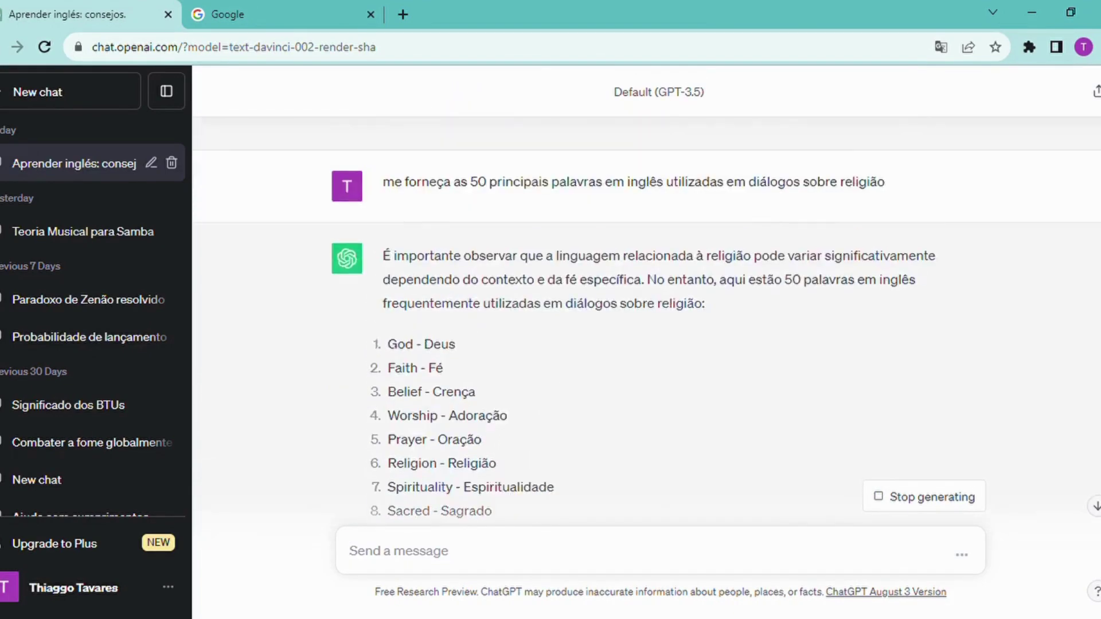
{"action": "scroll", "coordinate": [647, 287], "scroll_direction": "down", "scroll_amount": 2}
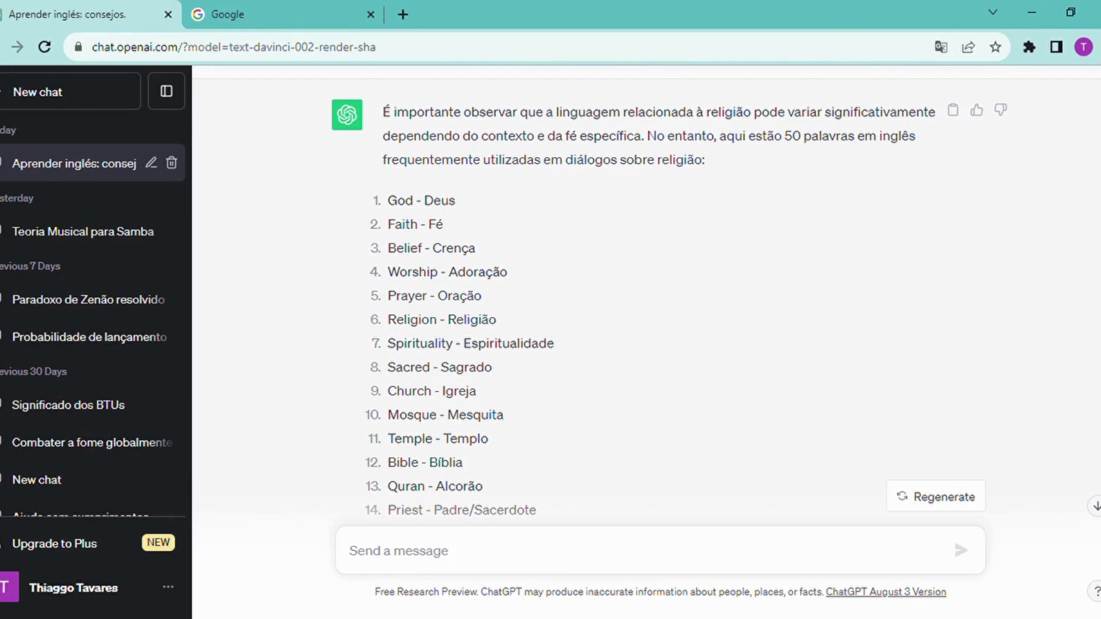
{"action": "scroll", "coordinate": [660, 295], "scroll_direction": "down", "scroll_amount": 4}
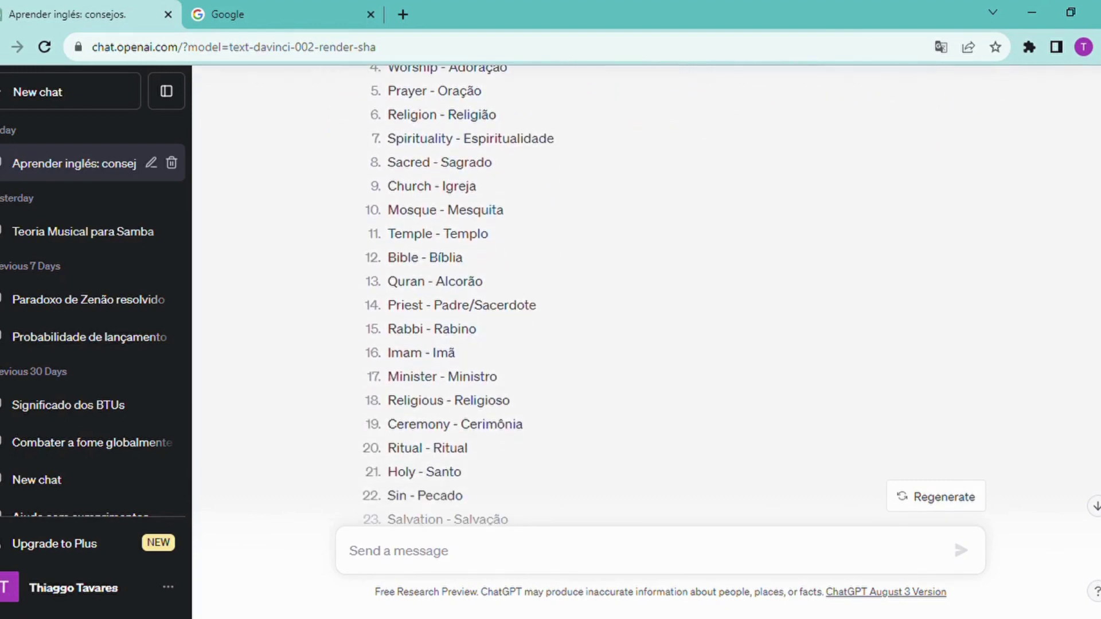
{"action": "scroll", "coordinate": [660, 295], "scroll_direction": "down", "scroll_amount": 7}
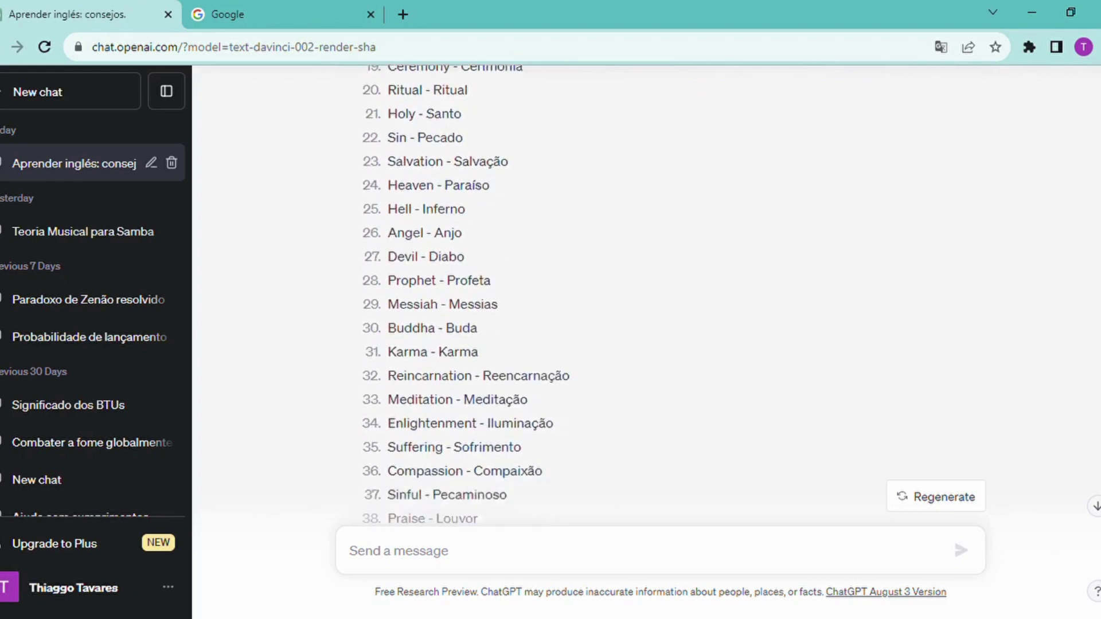
{"action": "scroll", "coordinate": [660, 295], "scroll_direction": "down", "scroll_amount": 4}
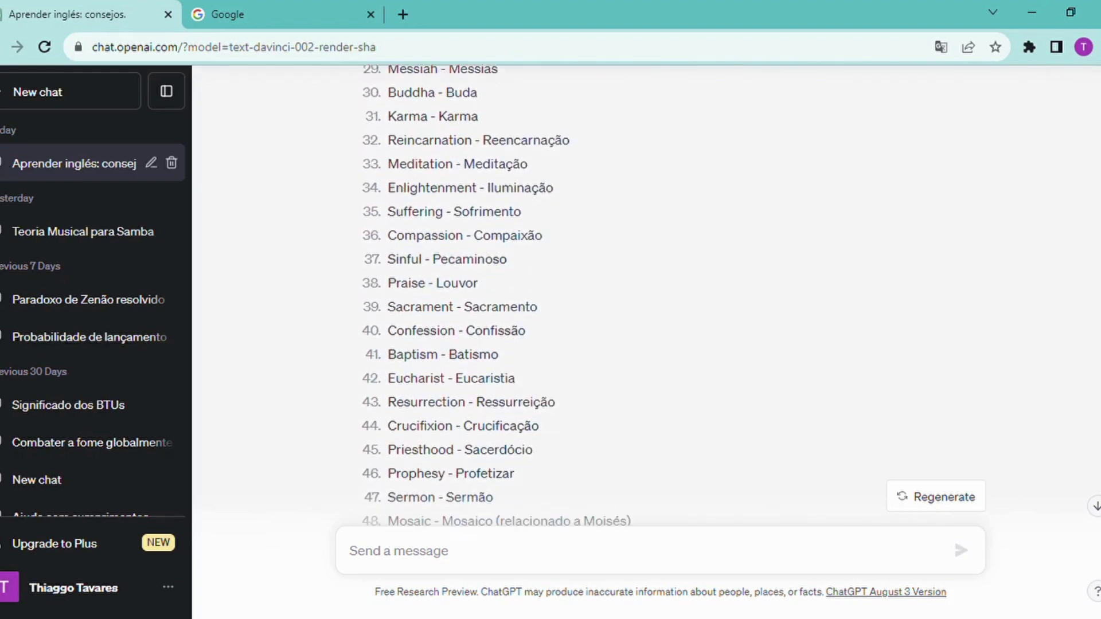
{"action": "scroll", "coordinate": [660, 295], "scroll_direction": "down", "scroll_amount": 4}
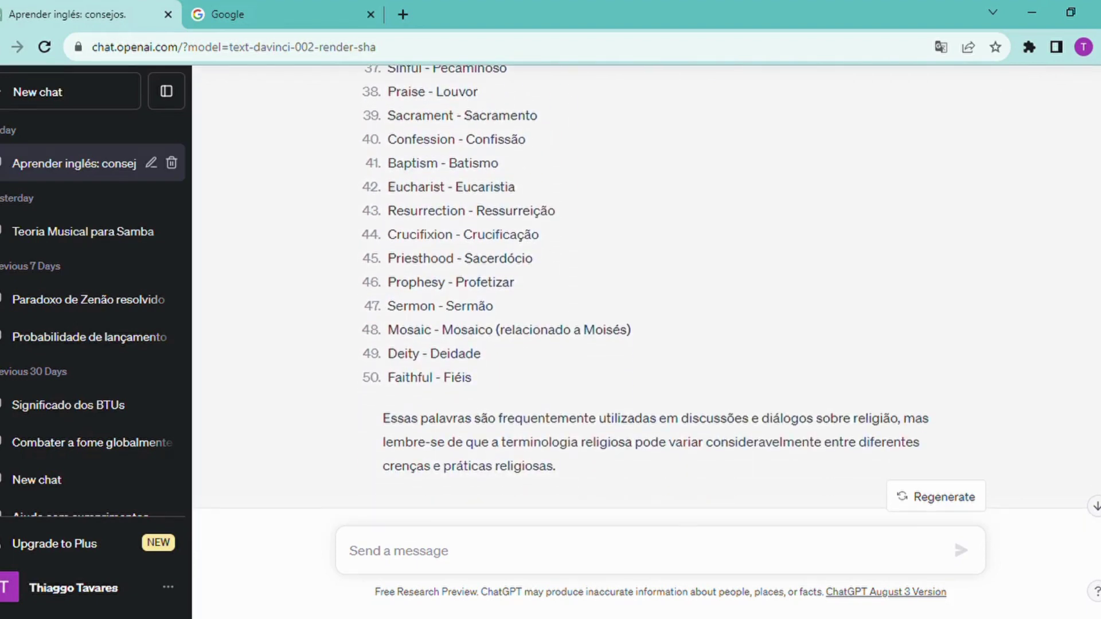
{"action": "scroll", "coordinate": [660, 296], "scroll_direction": "up", "scroll_amount": 5}
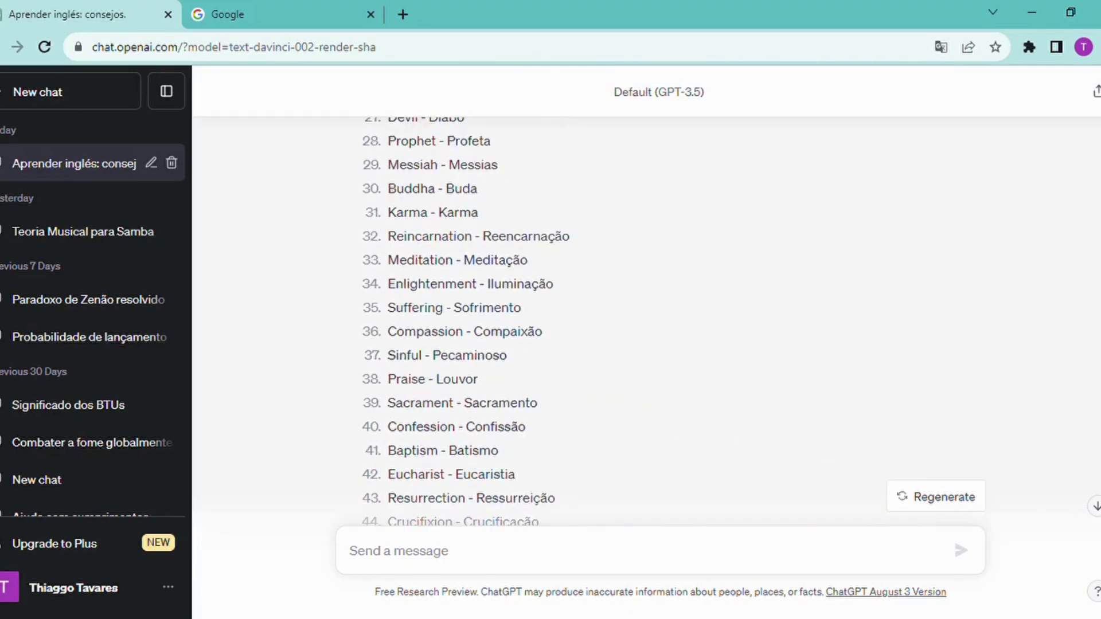
{"action": "scroll", "coordinate": [659, 295], "scroll_direction": "up", "scroll_amount": 12}
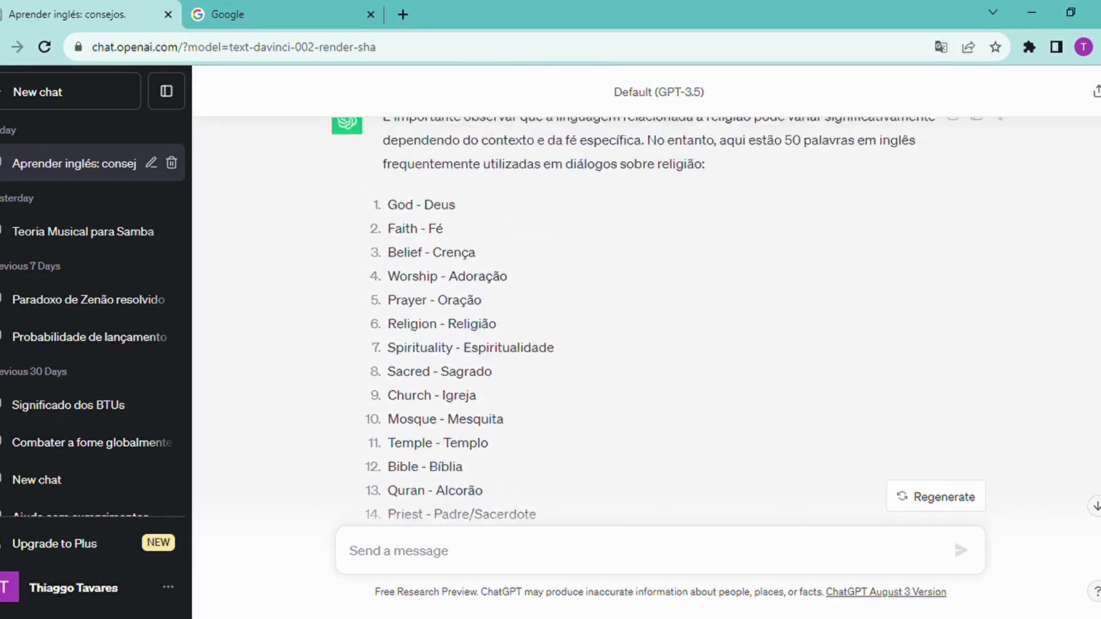
{"action": "scroll", "coordinate": [659, 296], "scroll_direction": "up", "scroll_amount": 1}
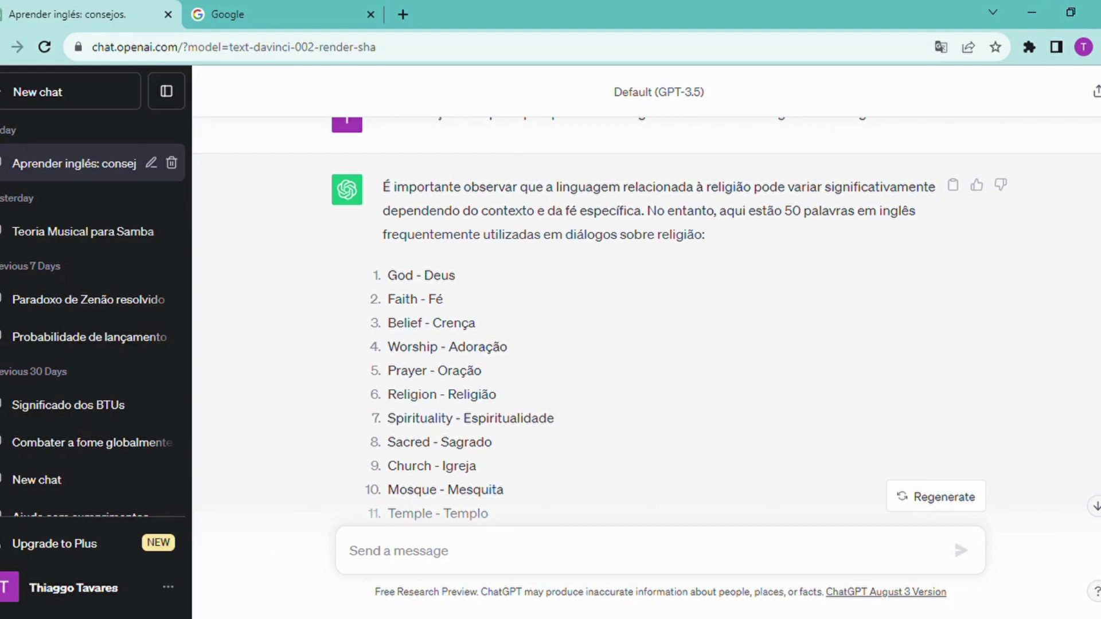
{"action": "scroll", "coordinate": [766, 598], "scroll_direction": "down", "scroll_amount": 15}
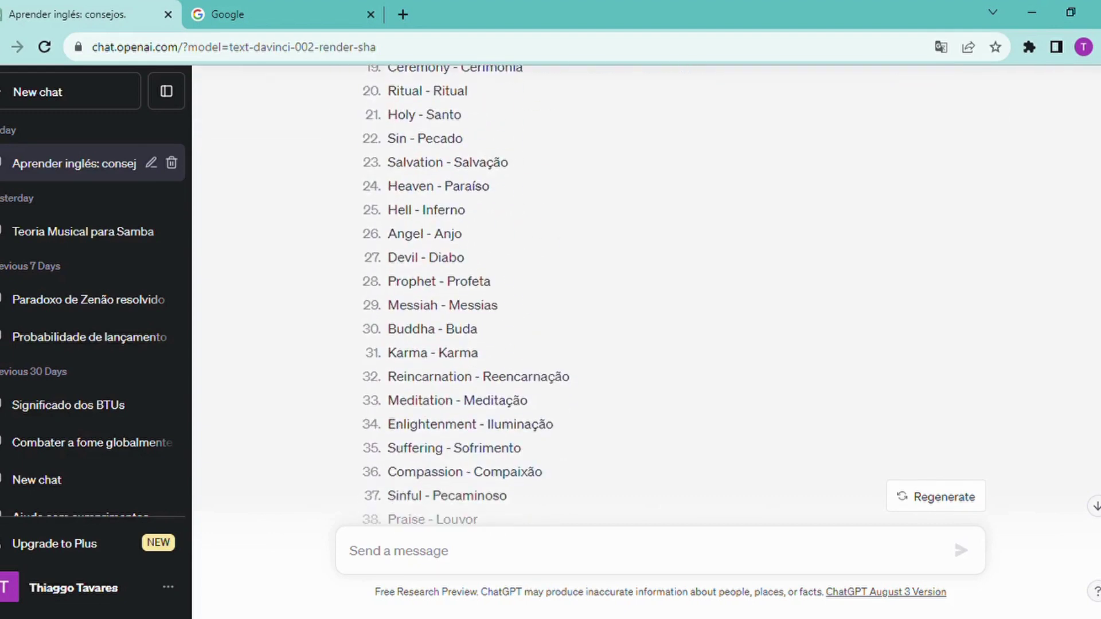
- Send the prompt "crie frases em inglês utilizando essas palavras que permitam manter uma conversa. Coloque a tradução em baixo"
{"action": "left_click", "coordinate": [524, 567]}
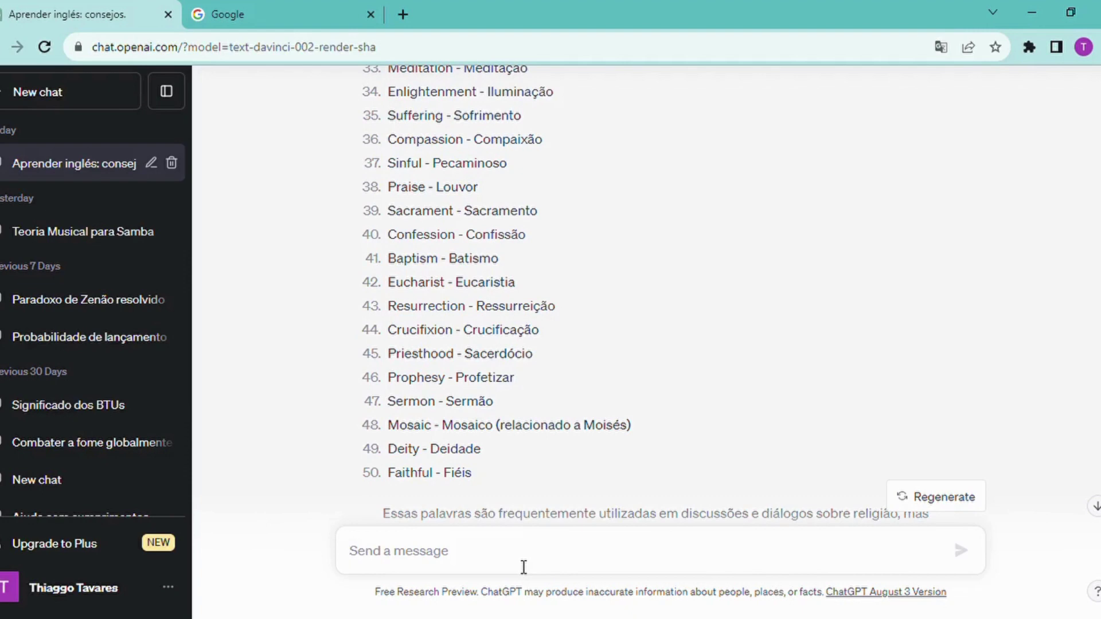
{"action": "type", "text": "c"}
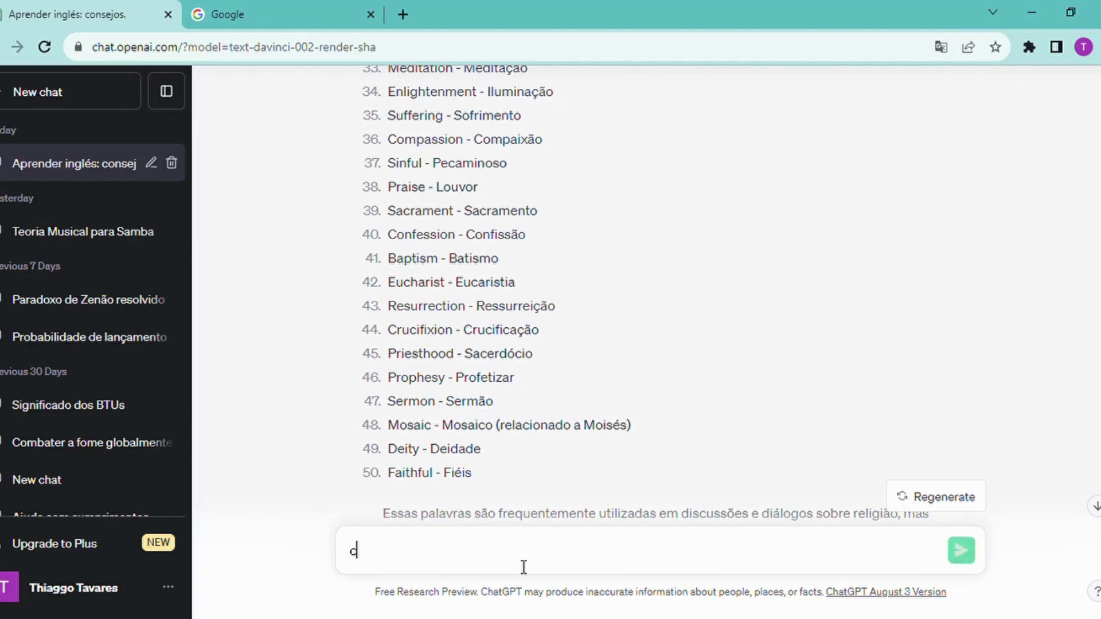
{"action": "type", "text": "rie frases em ing"}
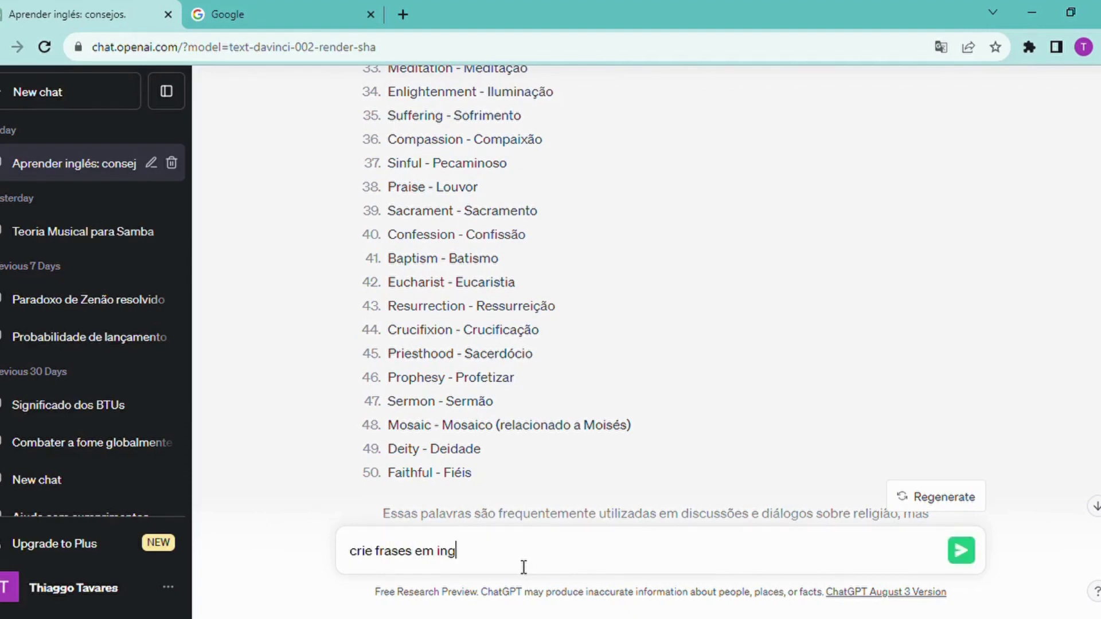
{"action": "type", "text": "lês utilizando ess"}
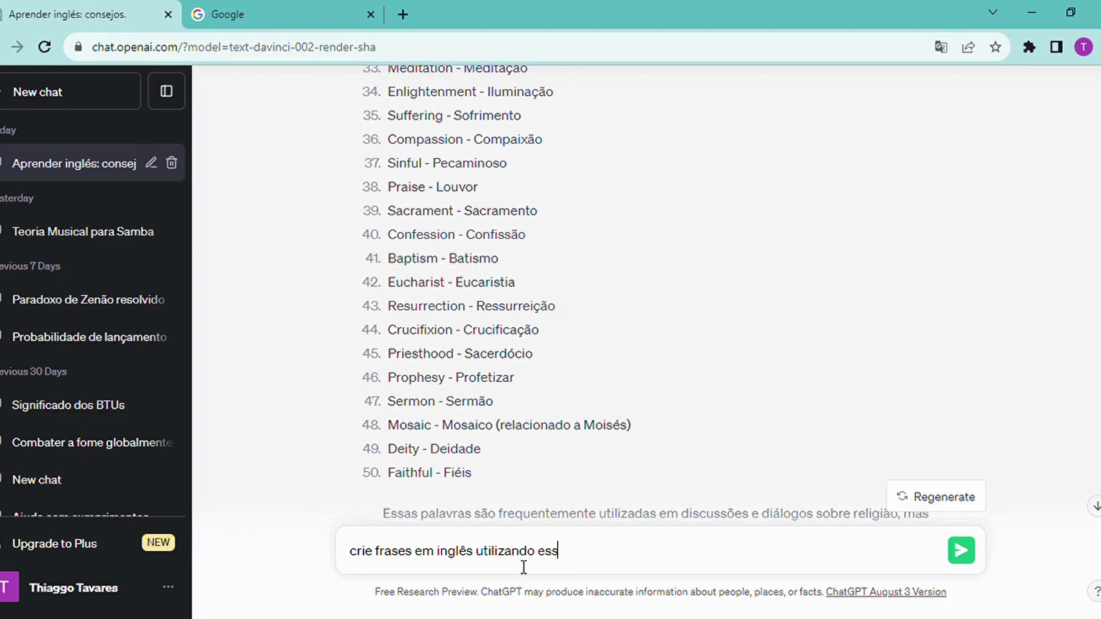
{"action": "type", "text": "as palavras que permit"}
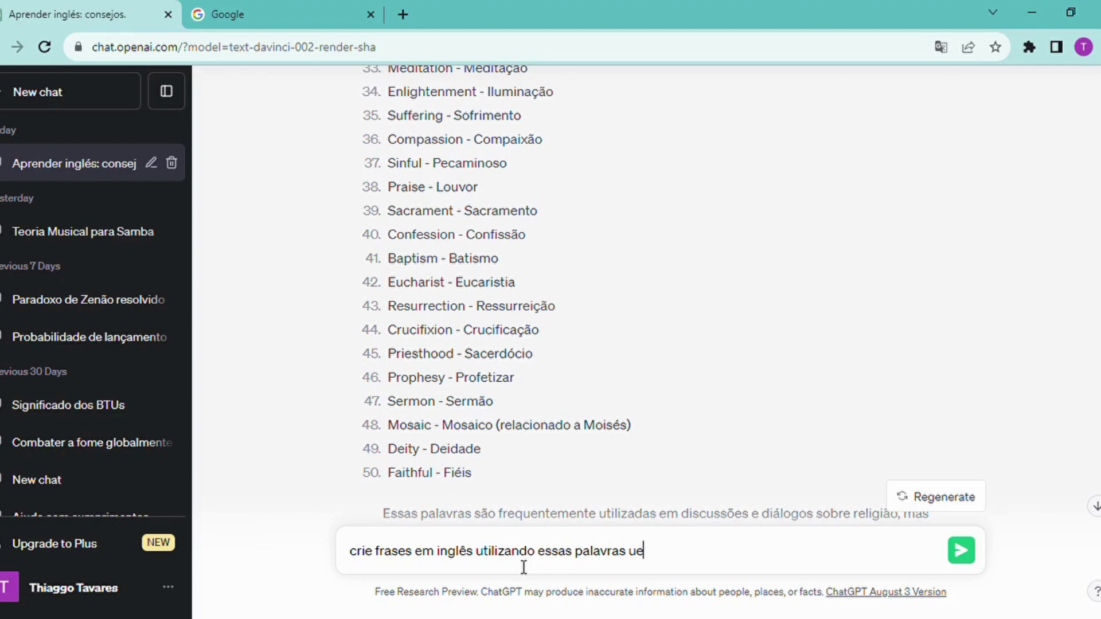
{"action": "type", "text": "am par"}
{"action": "key", "text": "BackSpace"}
{"action": "key", "text": "BackSpace"}
{"action": "key", "text": "BackSpace"}
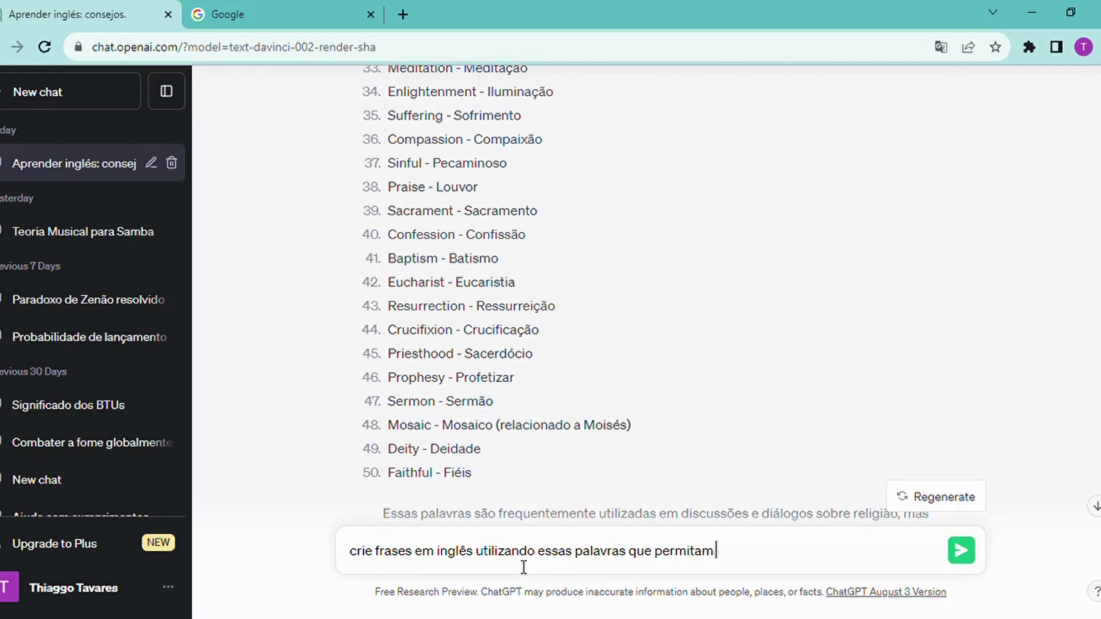
{"action": "type", "text": "manter uma conversa"}
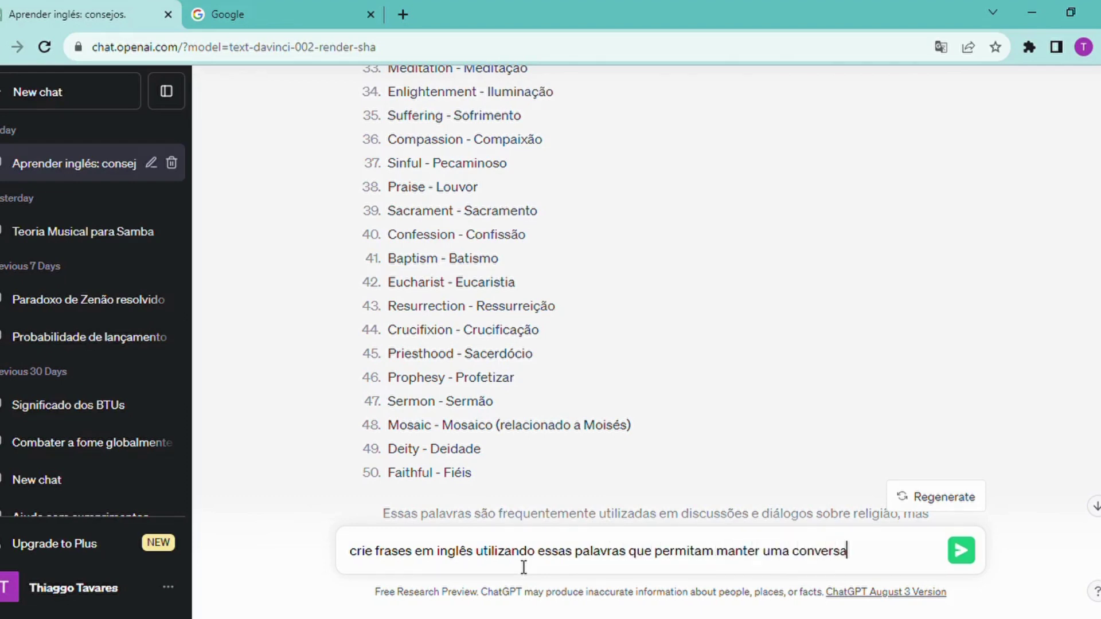
{"action": "key", "text": "BackSpace"}
{"action": "type", "text": ". Coloque a traduç"}
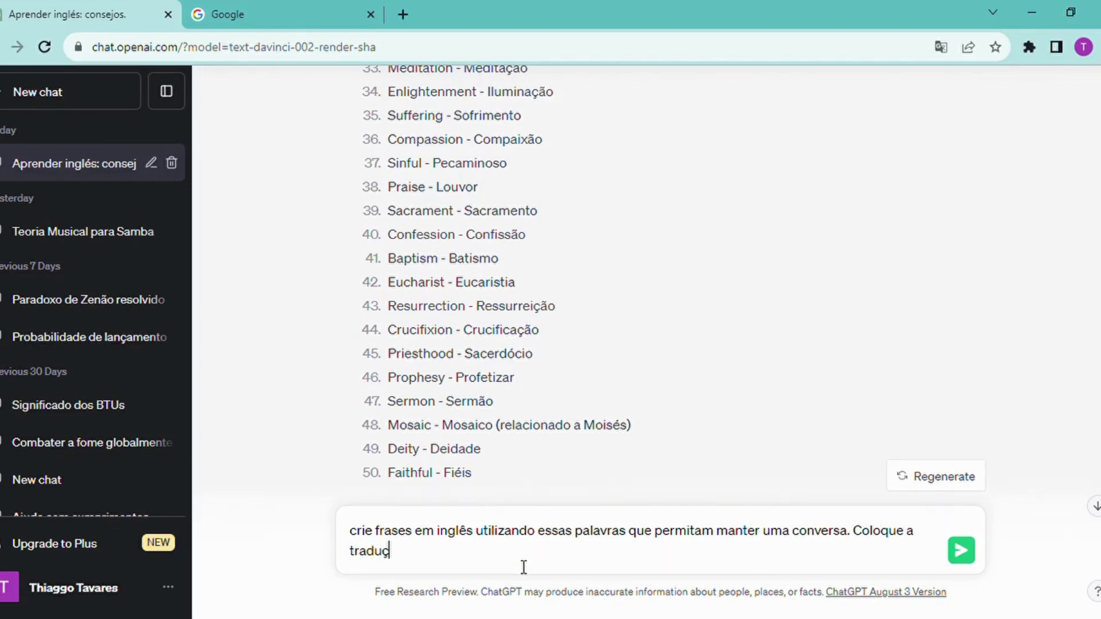
{"action": "type", "text": "ão em baixo"}
{"action": "key", "text": "Return"}
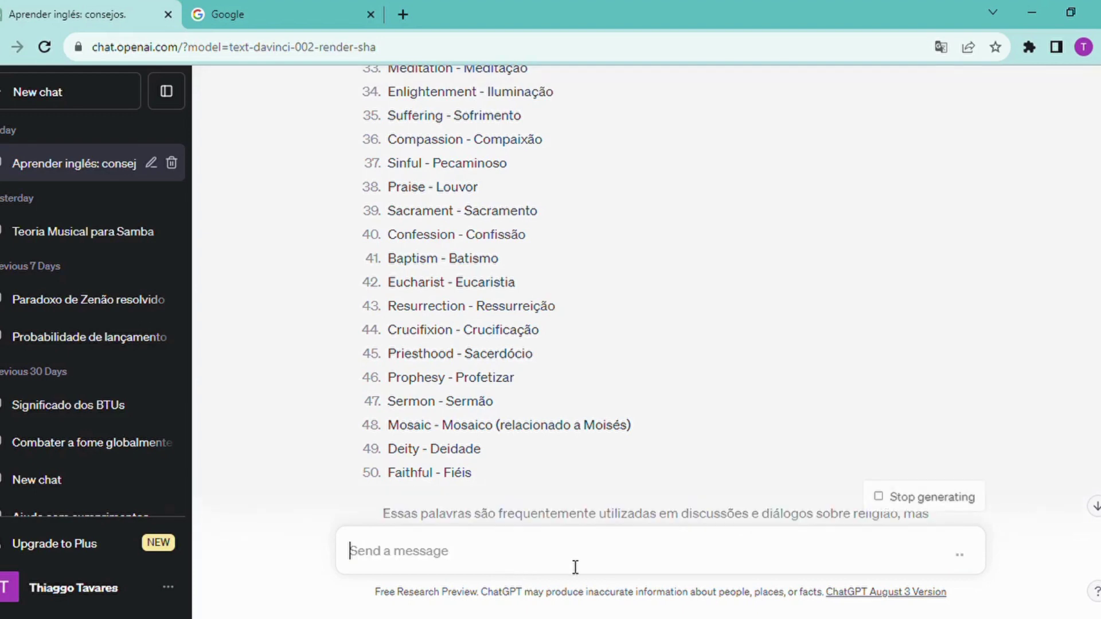
- Read through the generated English religion sentences, comparing each one with its Portuguese translation in parentheses
{"action": "left_click", "coordinate": [1097, 506]}
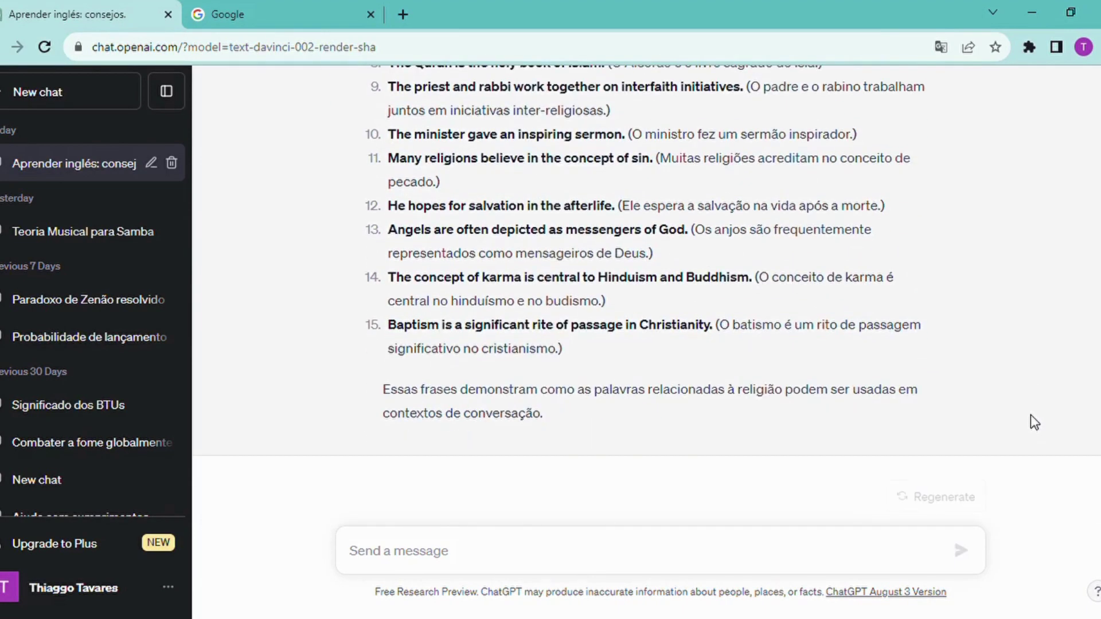
{"action": "scroll", "coordinate": [953, 534], "scroll_direction": "up", "scroll_amount": 5}
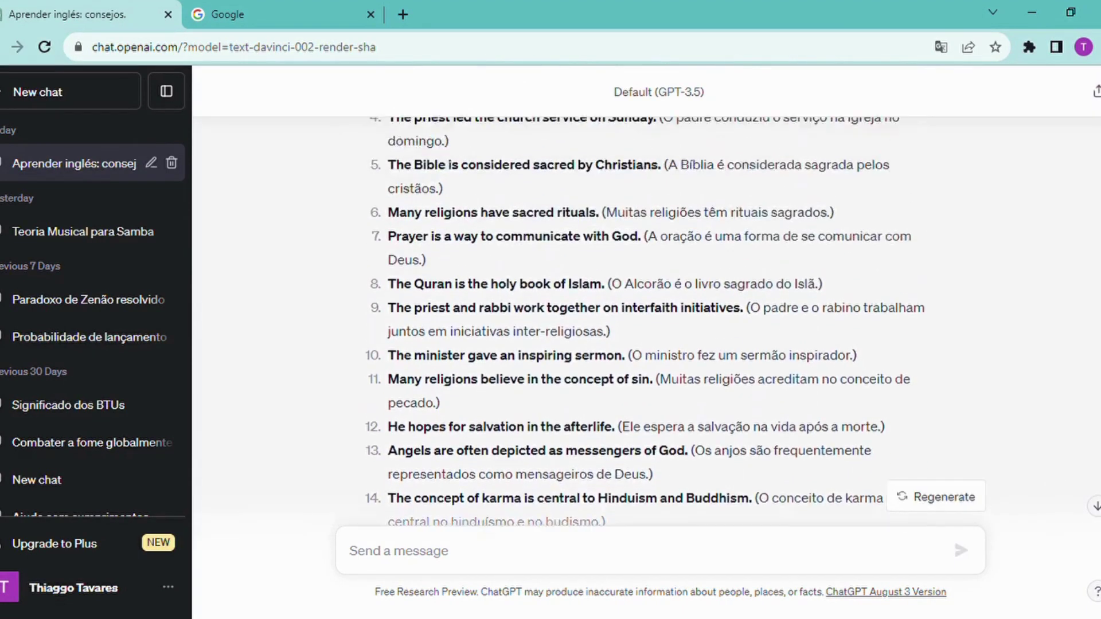
{"action": "scroll", "coordinate": [646, 291], "scroll_direction": "up", "scroll_amount": 5}
{"action": "scroll", "coordinate": [646, 292], "scroll_direction": "down", "scroll_amount": 6}
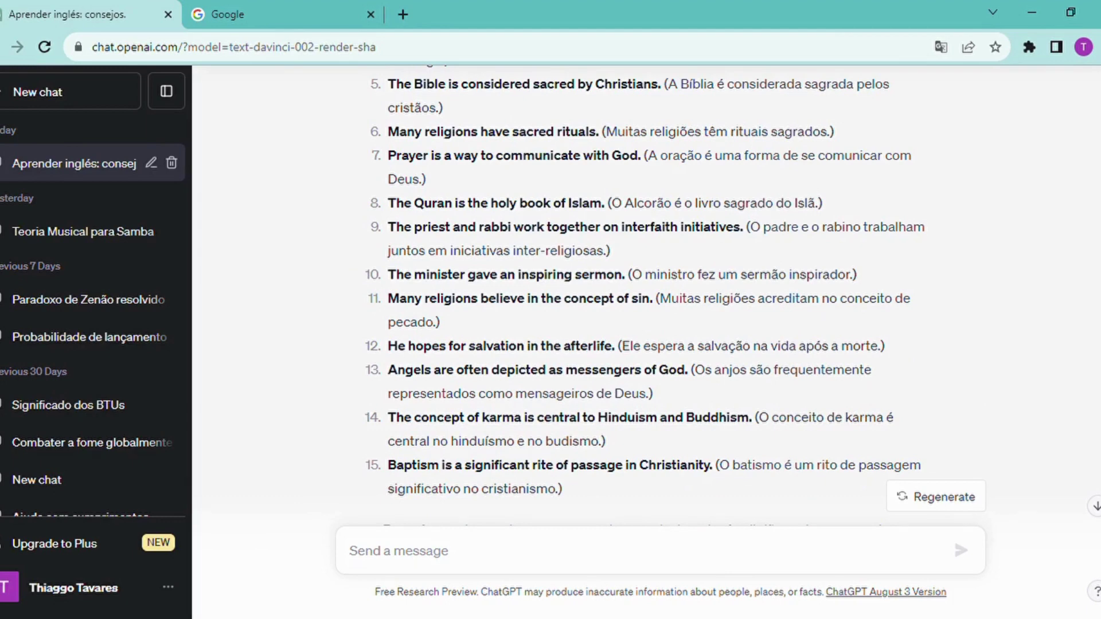
{"action": "scroll", "coordinate": [647, 296], "scroll_direction": "up", "scroll_amount": 3}
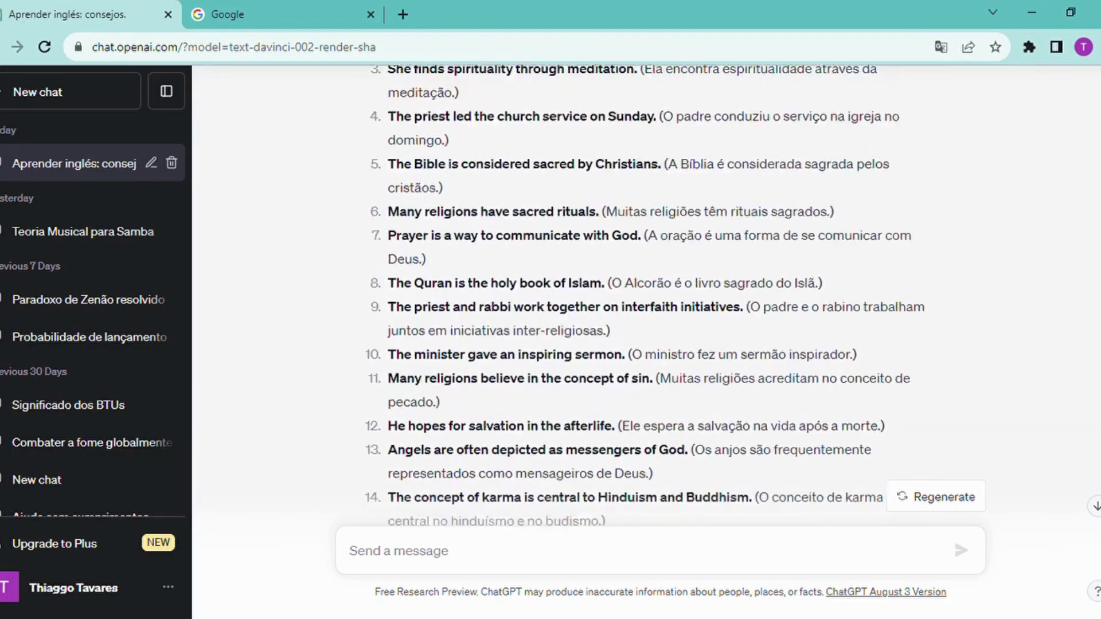
{"action": "scroll", "coordinate": [646, 296], "scroll_direction": "down", "scroll_amount": 4}
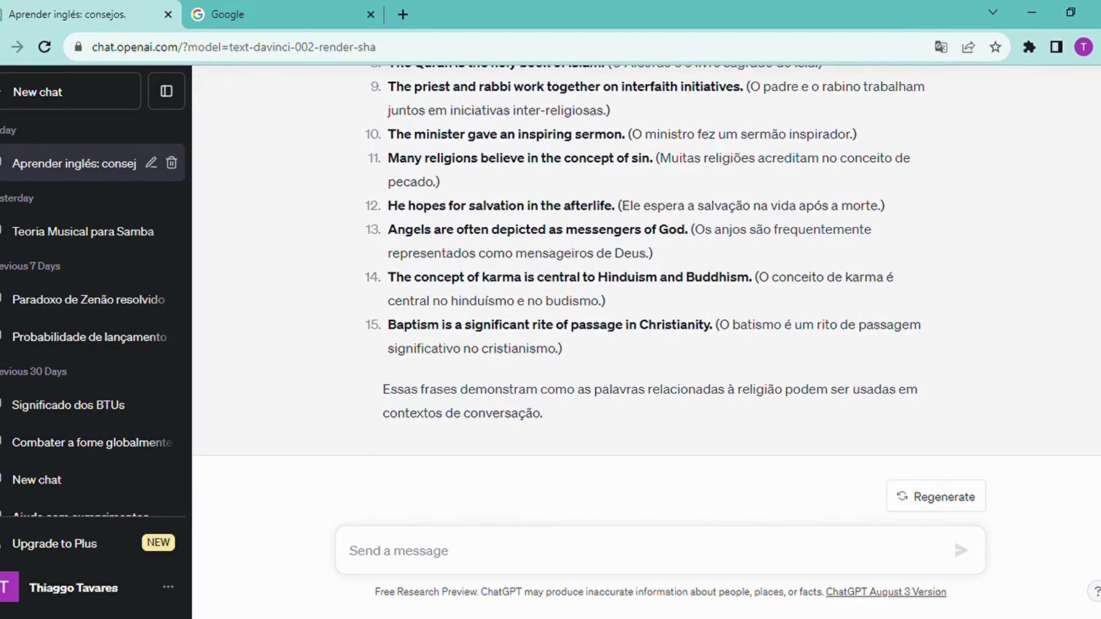
{"action": "scroll", "coordinate": [646, 296], "scroll_direction": "up", "scroll_amount": 2}
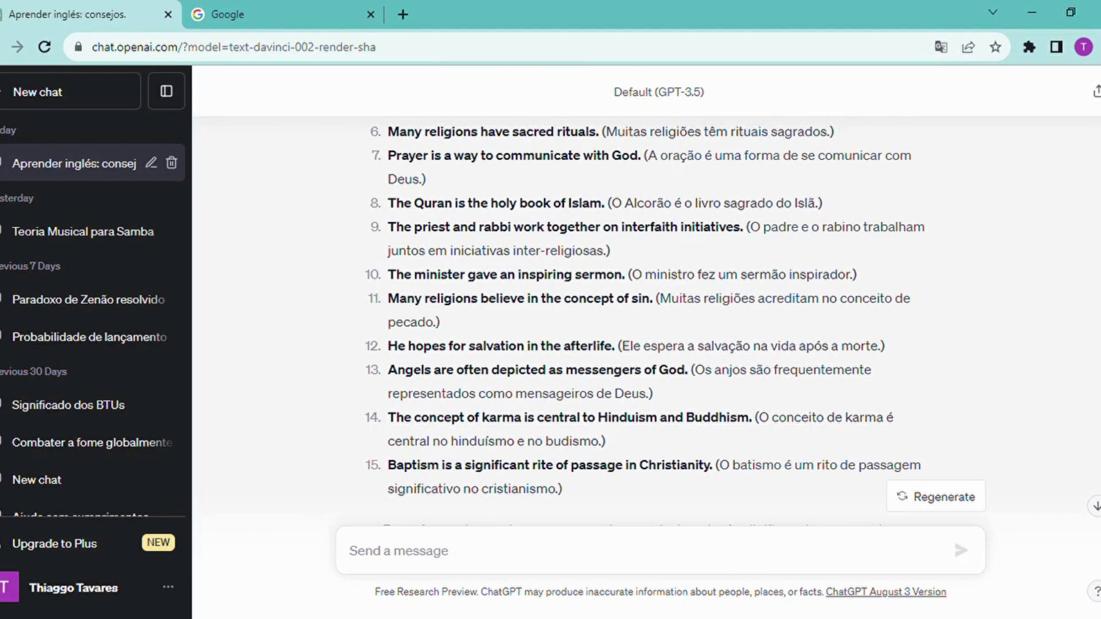
{"action": "scroll", "coordinate": [646, 292], "scroll_direction": "down", "scroll_amount": 2}
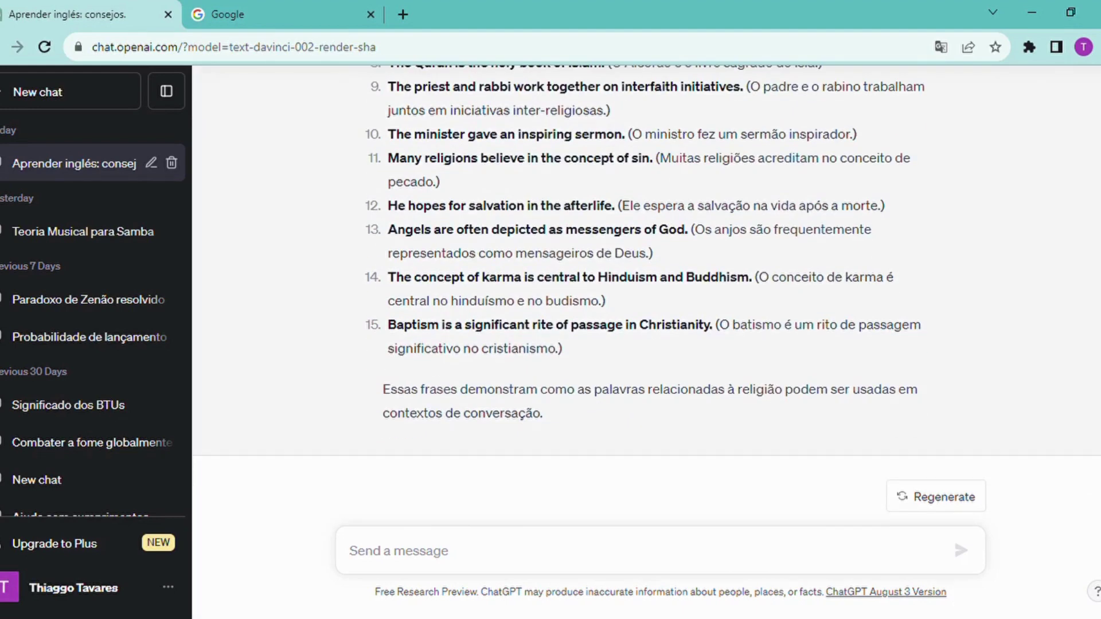
- Begin a new prompt with 'pegue a frase "a chuva está caindo"', enclosing the Portuguese phrase in quotation marks
{"action": "left_click", "coordinate": [584, 554]}
{"action": "type", "text": "egue a frase "}
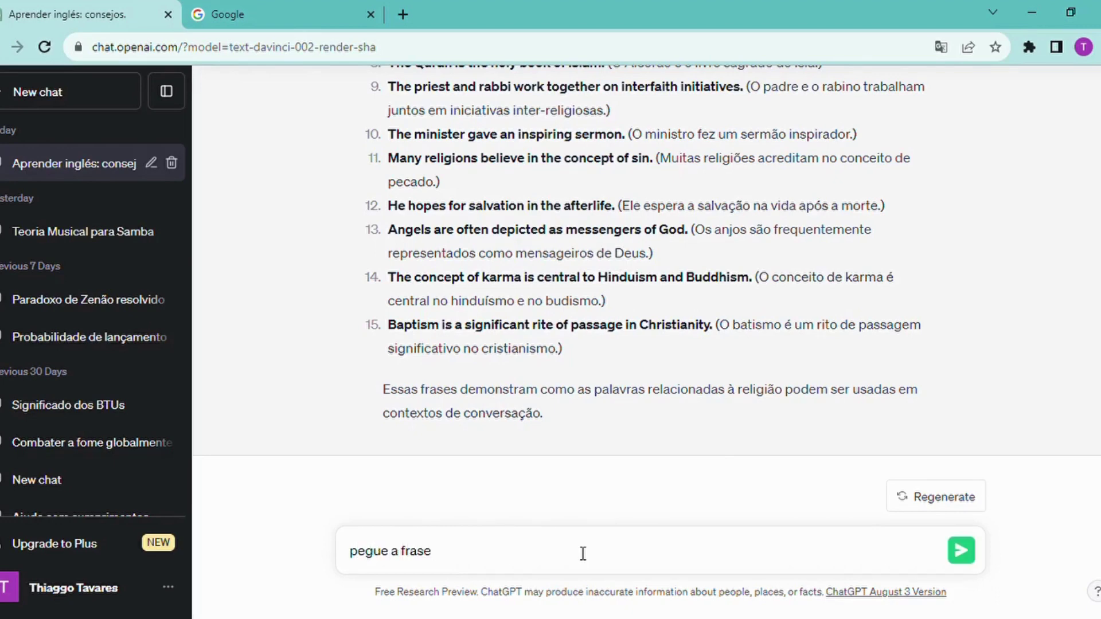
{"action": "type", "text": "a fi"}
{"action": "key", "text": "BackSpace"}
{"action": "key", "text": "BackSpace"}
{"action": "key", "text": "BackSpace"}
{"action": "type", "text": "chuva está caindo#"}
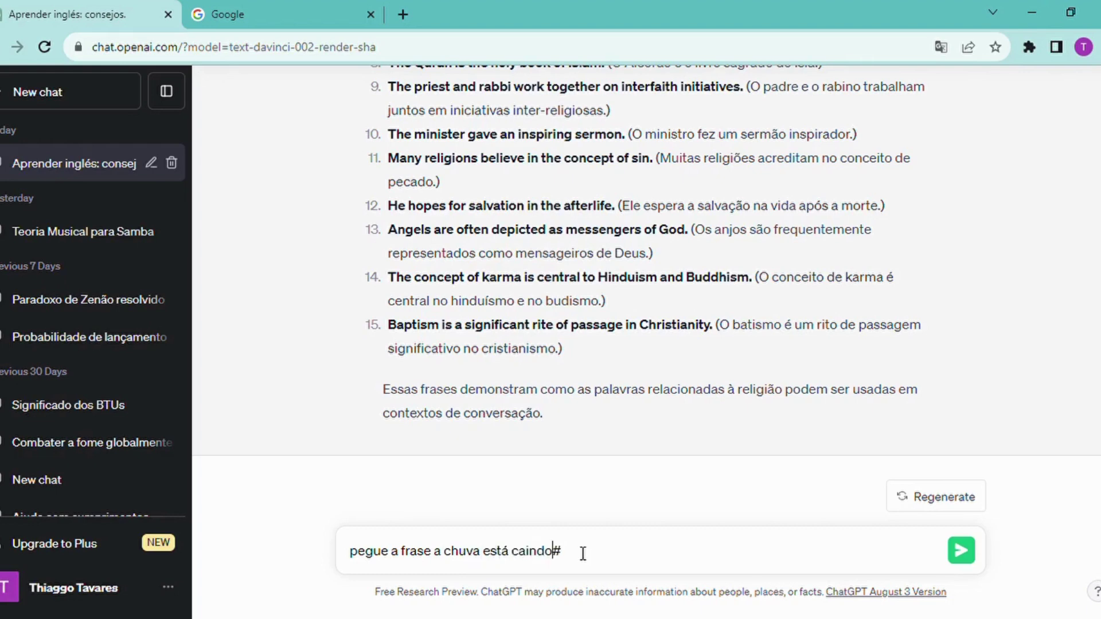
{"action": "key", "text": "BackSpace"}
{"action": "key", "text": "Left"}
{"action": "key", "text": "Left"}
{"action": "key", "text": "Left"}
{"action": "key", "text": "Left"}
{"action": "key", "text": "Left"}
{"action": "key", "text": "Left"}
{"action": "key", "text": "Left"}
{"action": "key", "text": "Left"}
{"action": "key", "text": "Left"}
{"action": "key", "text": "Left"}
{"action": "key", "text": "Left"}
{"action": "key", "text": "Left"}
{"action": "key", "text": "Left"}
{"action": "key", "text": "Left"}
{"action": "type", "text": "\"a"}
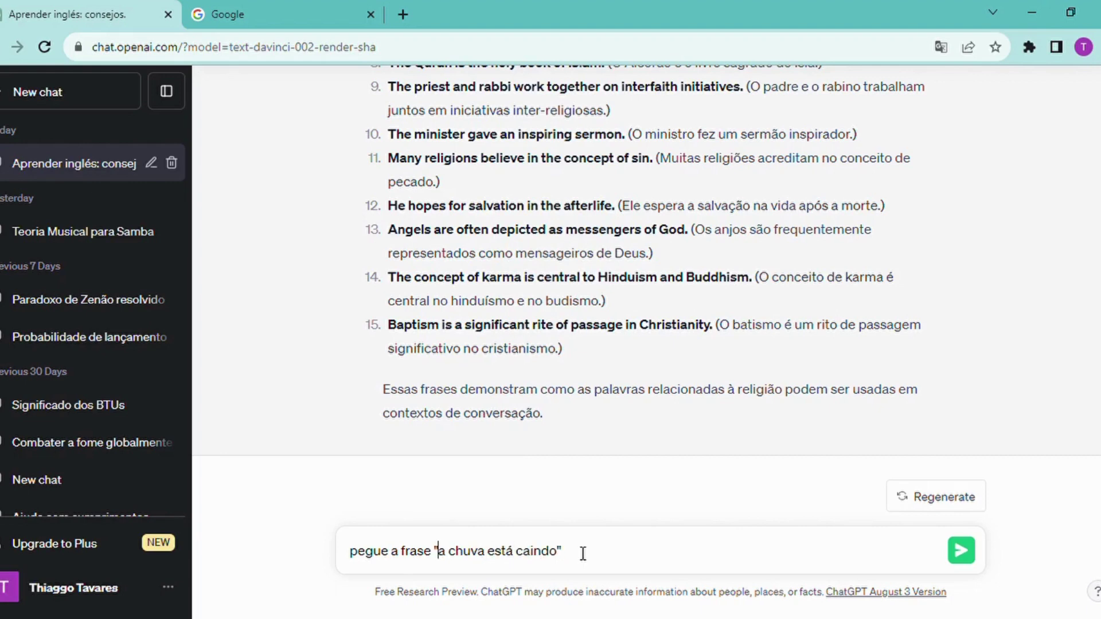
- Complete the prompt with "e coloque em inglês flexionando-a em todos os tempos verbais existentes" and send it
{"action": "type", "text": " chuva está caindo\" e coloque em inglÊ"}
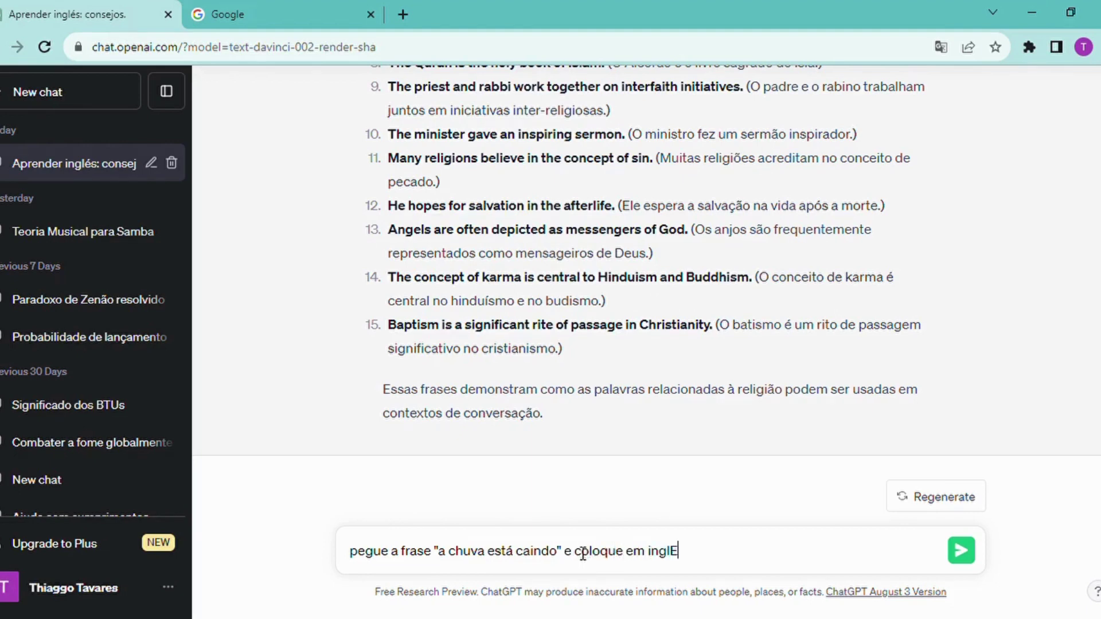
{"action": "key", "text": "BackSpace"}
{"action": "type", "text": "ês flexionano"}
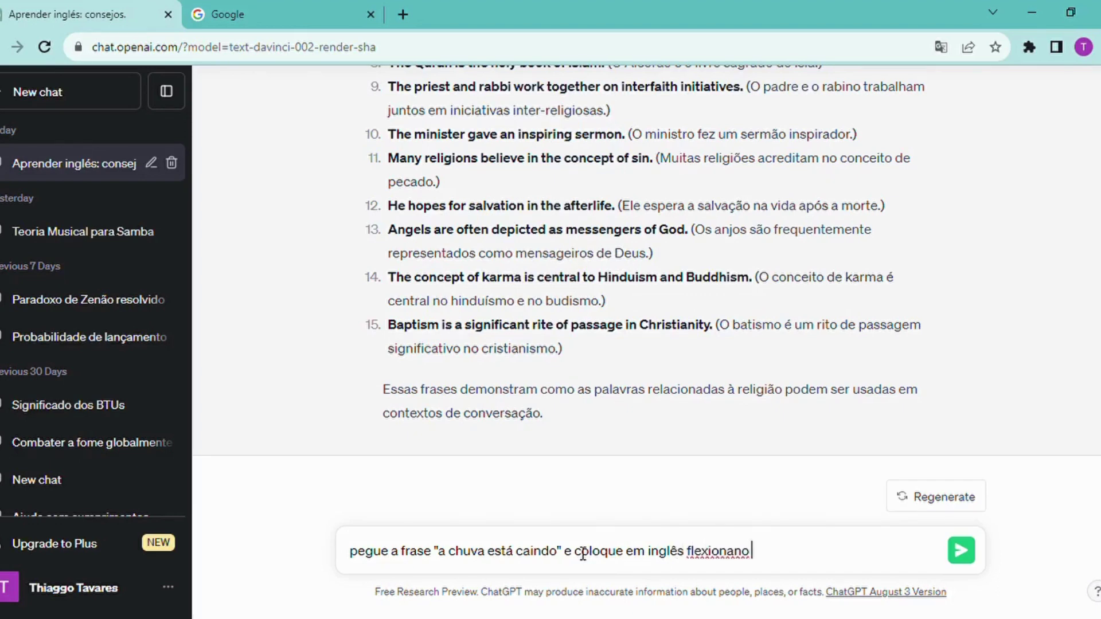
{"action": "key", "text": "BackSpace"}
{"action": "type", "text": "do"}
{"action": "type", "text": "´ -a"}
{"action": "type", "text": "-a"}
{"action": "type", "text": " em todos os temos"}
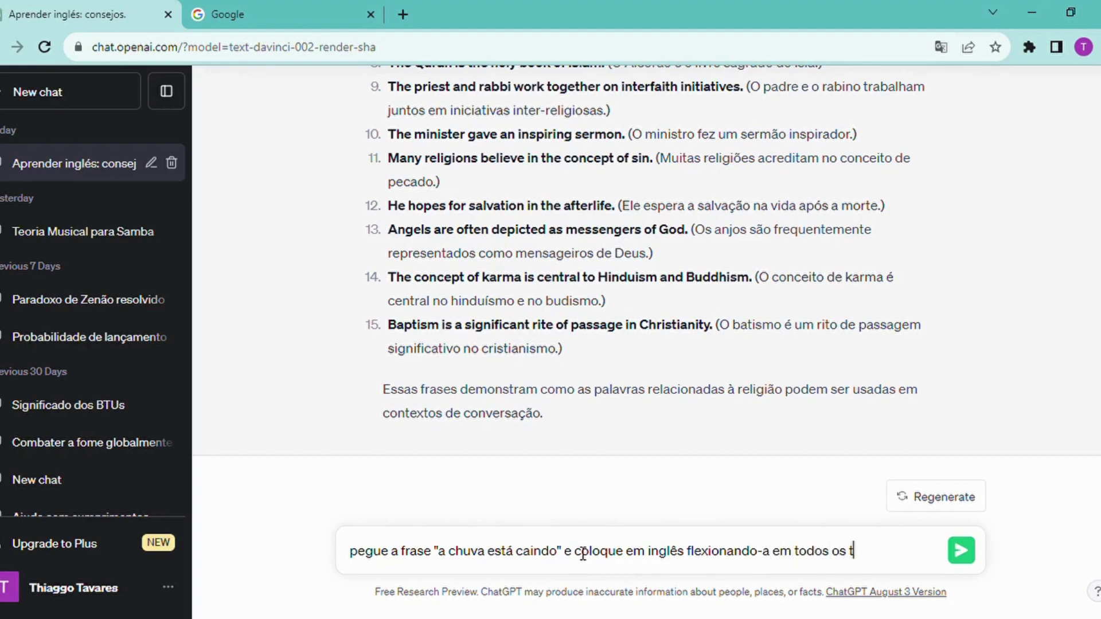
{"action": "key", "text": "BackSpace"}
{"action": "key", "text": "BackSpace"}
{"action": "type", "text": "pos verbais existentes"}
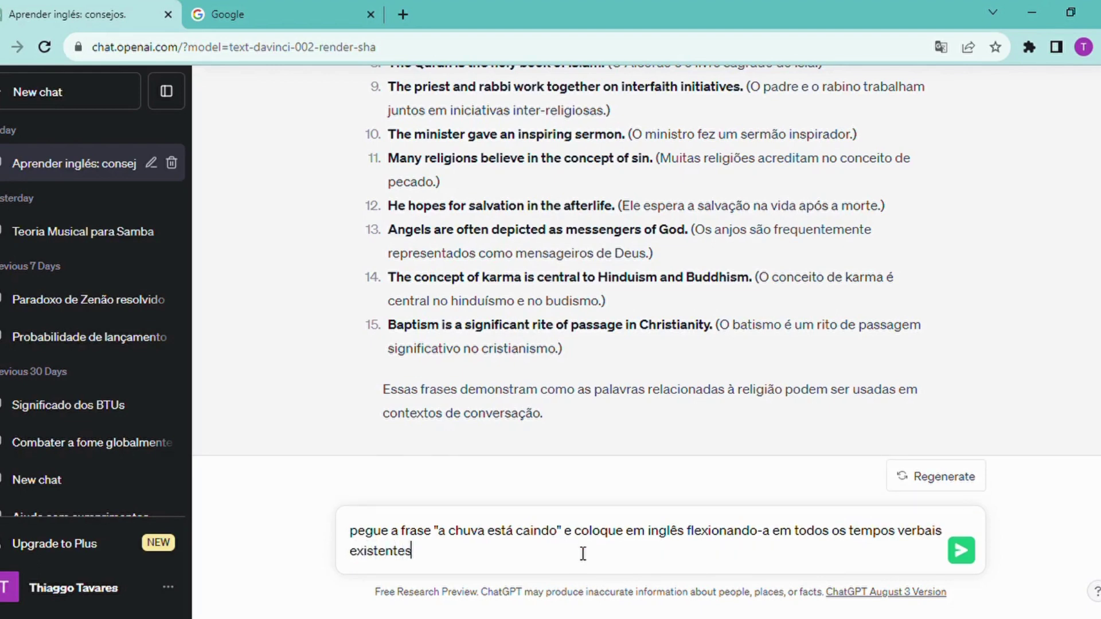
{"action": "key", "text": "Return"}
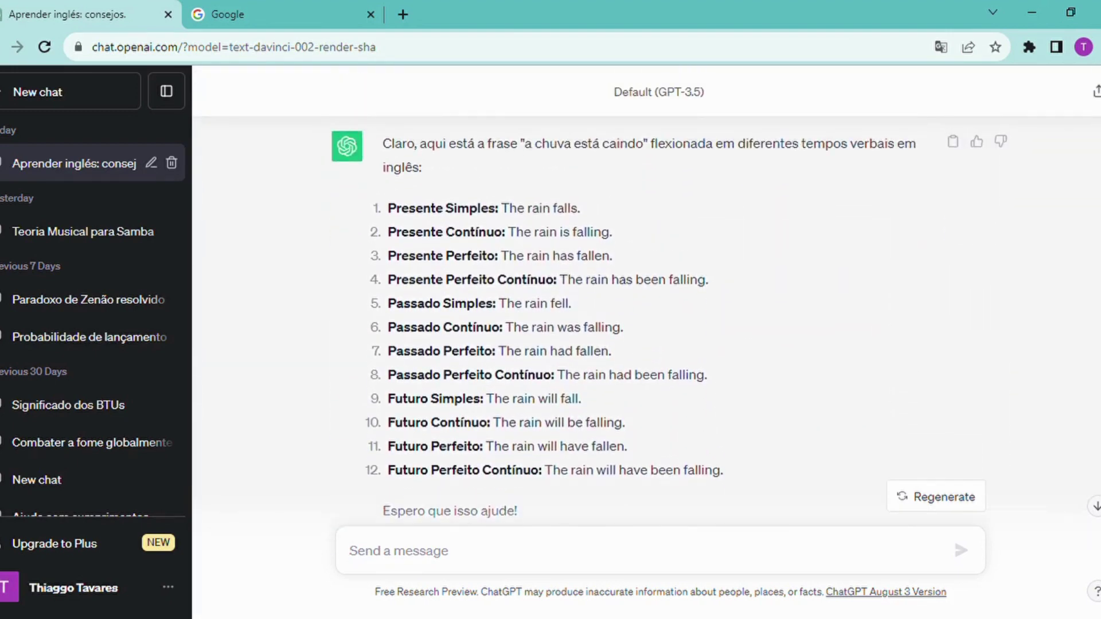
{"action": "scroll", "coordinate": [647, 299], "scroll_direction": "down", "scroll_amount": 2}
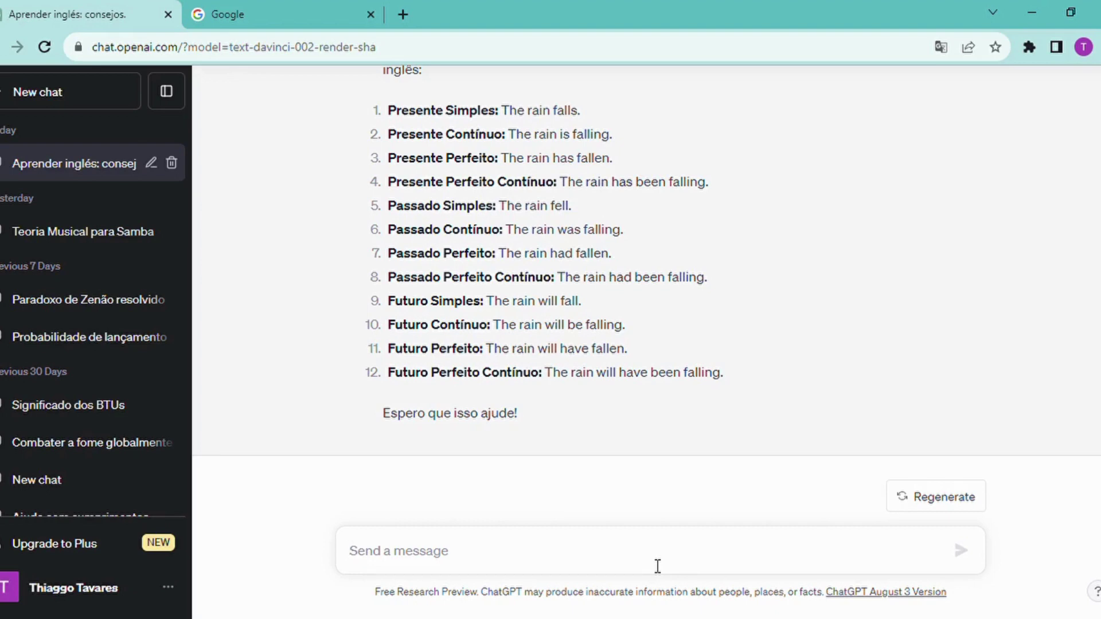
{"action": "type", "text": "a dieren"}
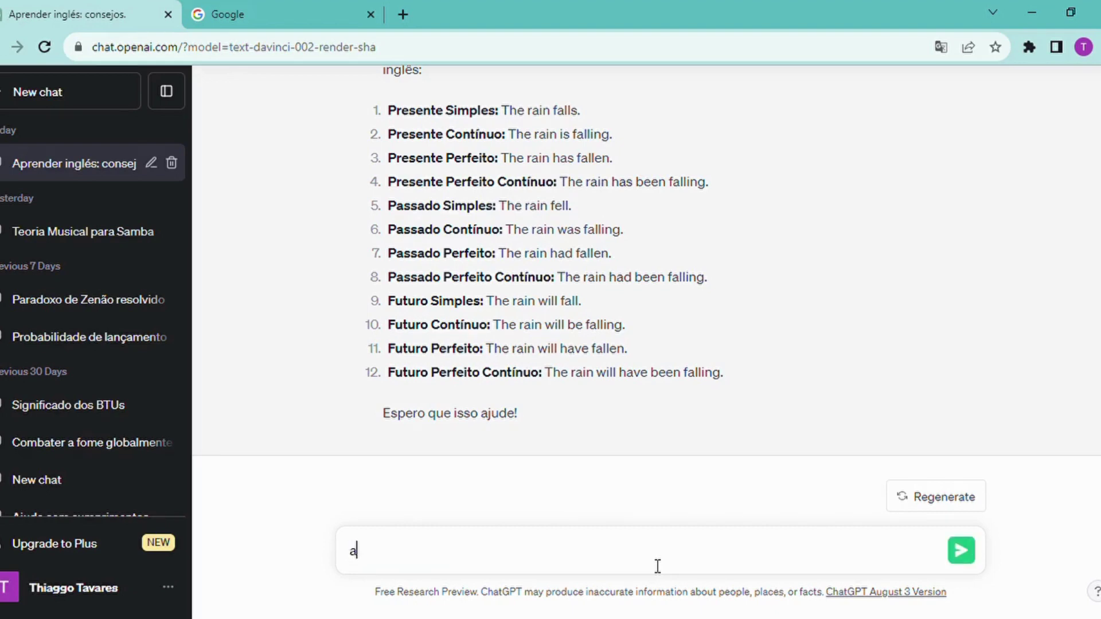
{"action": "key", "text": "BackSpace"}
{"action": "key", "text": "BackSpace"}
{"action": "key", "text": "BackSpace"}
{"action": "key", "text": "BackSpace"}
{"action": "key", "text": "BackSpace"}
{"action": "key", "text": "BackSpace"}
{"action": "key", "text": "BackSpace"}
{"action": "key", "text": "BackSpace"}
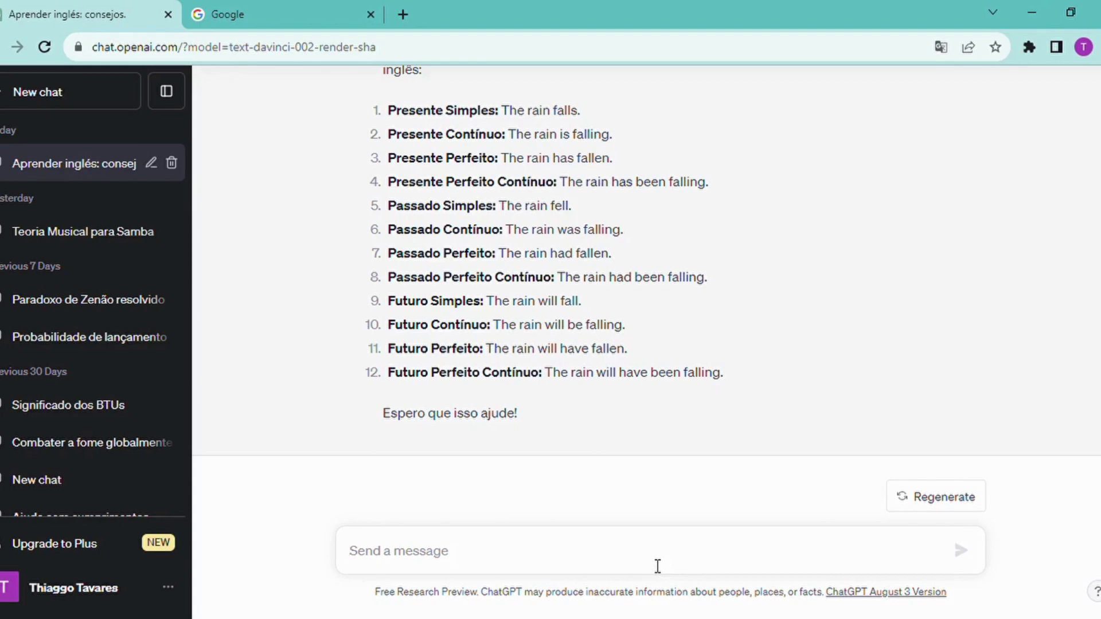
- Begin a new prompt with the words "explique para mim a diferença entre artigos"
{"action": "type", "text": "expliquepara"}
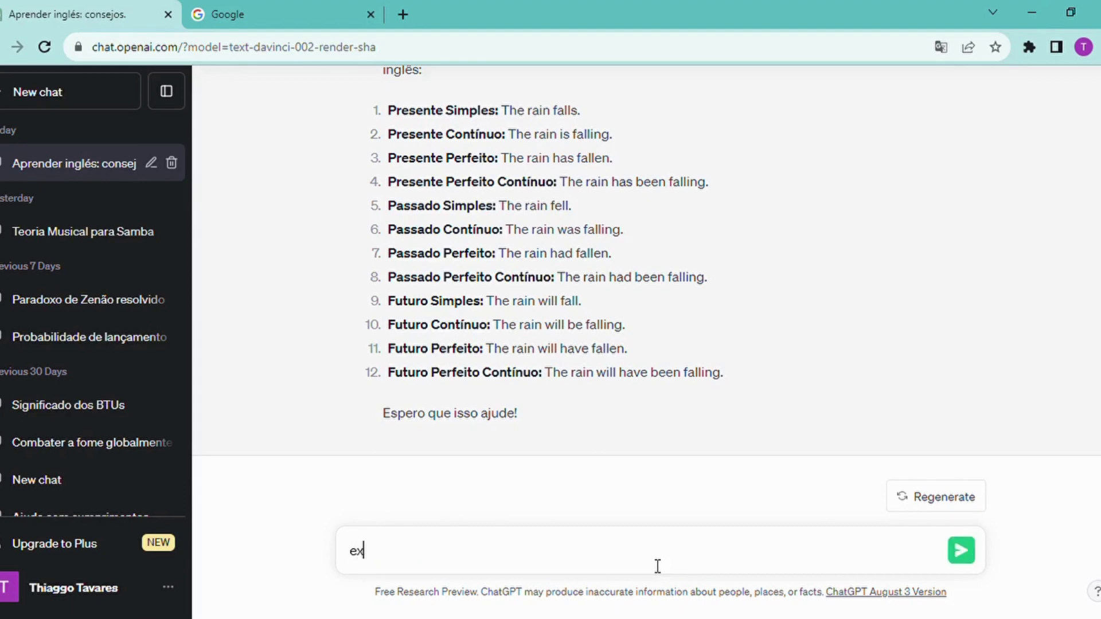
{"action": "key", "text": "BackSpace"}
{"action": "key", "text": "BackSpace"}
{"action": "key", "text": "BackSpace"}
{"action": "key", "text": "BackSpace"}
{"action": "key", "text": "BackSpace"}
{"action": "type", "text": "para m m"}
{"action": "key", "text": "BackSpace"}
{"action": "key", "text": "BackSpace"}
{"action": "type", "text": "im "}
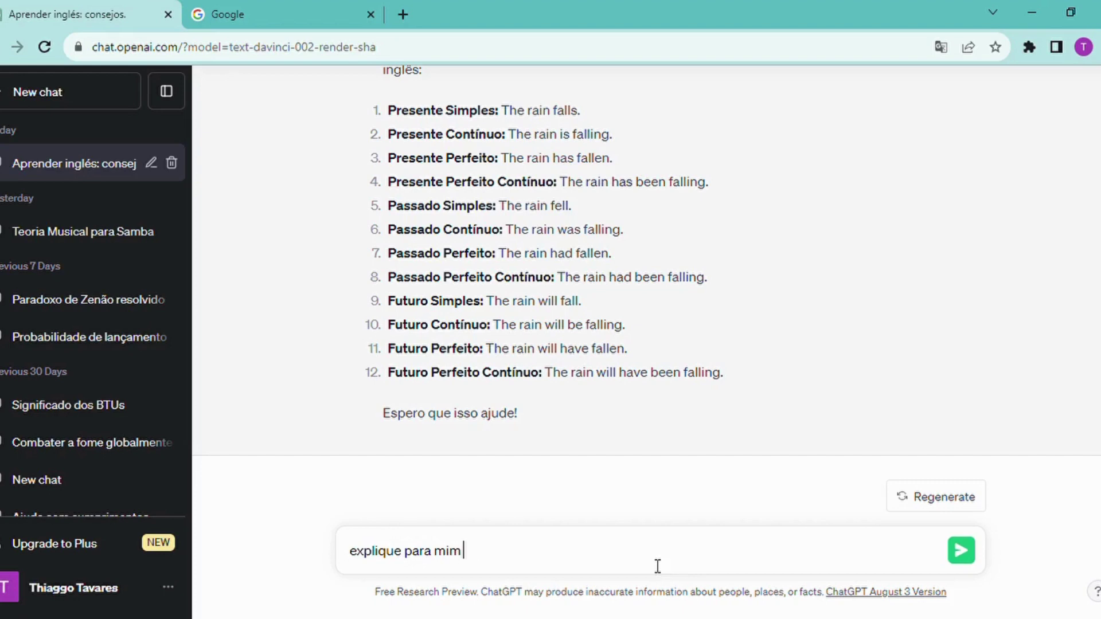
{"action": "type", "text": "a diferença entre artigos "}
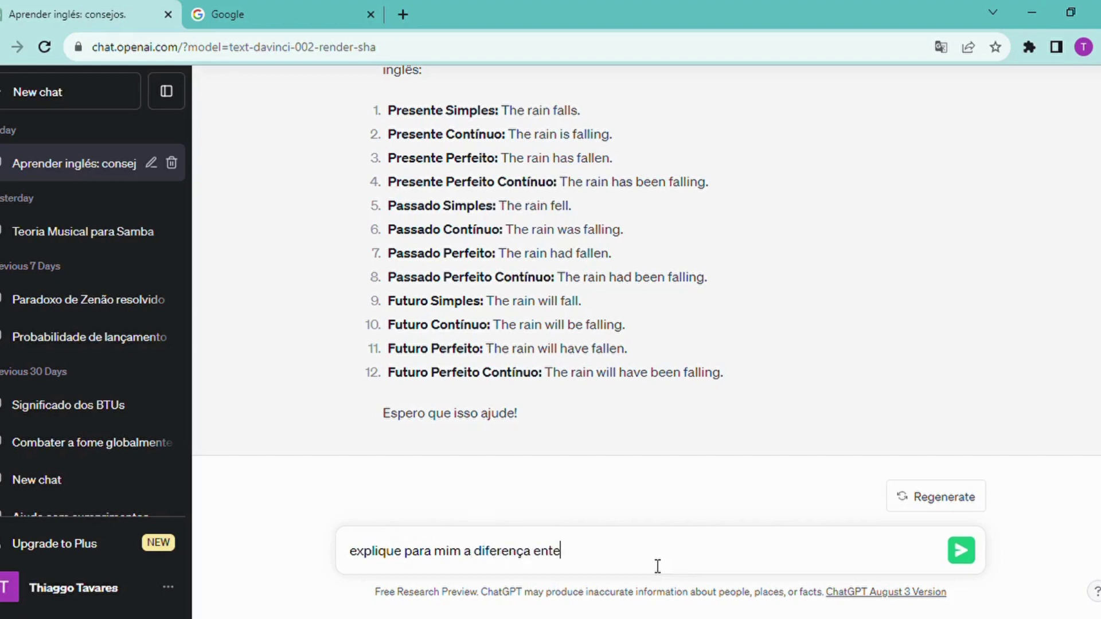
- Complete the prompt with "definidos e indefinidos em hebraico" and send it
{"action": "type", "text": "defininos"}
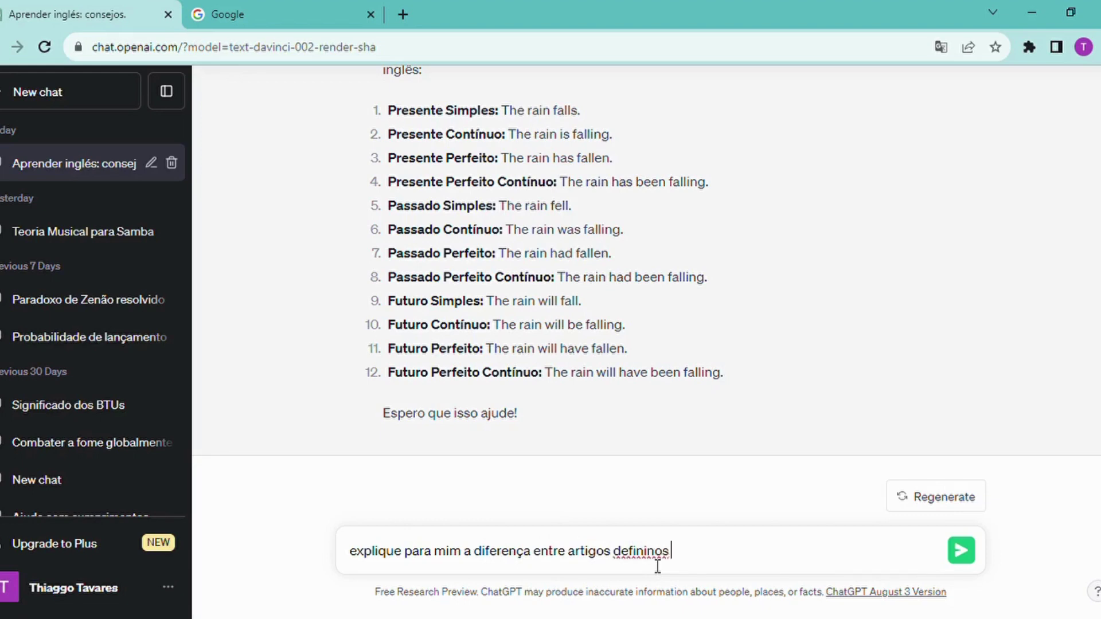
{"action": "key", "text": "BackSpace"}
{"action": "type", "text": "dos"}
{"action": "key", "text": "BackSpace"}
{"action": "key", "text": "BackSpace"}
{"action": "key", "text": "BackSpace"}
{"action": "type", "text": "idos"}
{"action": "key", "text": "BackSpace"}
{"action": "key", "text": "BackSpace"}
{"action": "key", "text": "BackSpace"}
{"action": "key", "text": "BackSpace"}
{"action": "key", "text": "BackSpace"}
{"action": "key", "text": "BackSpace"}
{"action": "type", "text": "dos e indefinidos "}
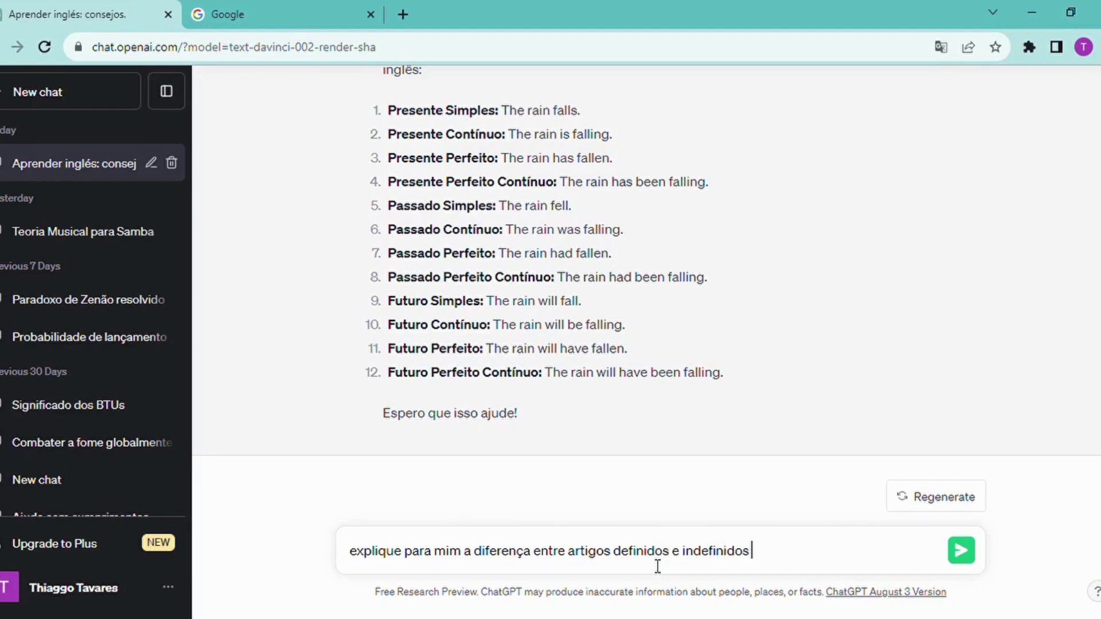
{"action": "type", "text": "em hee"}
{"action": "key", "text": "BackSpace"}
{"action": "type", "text": "braico"}
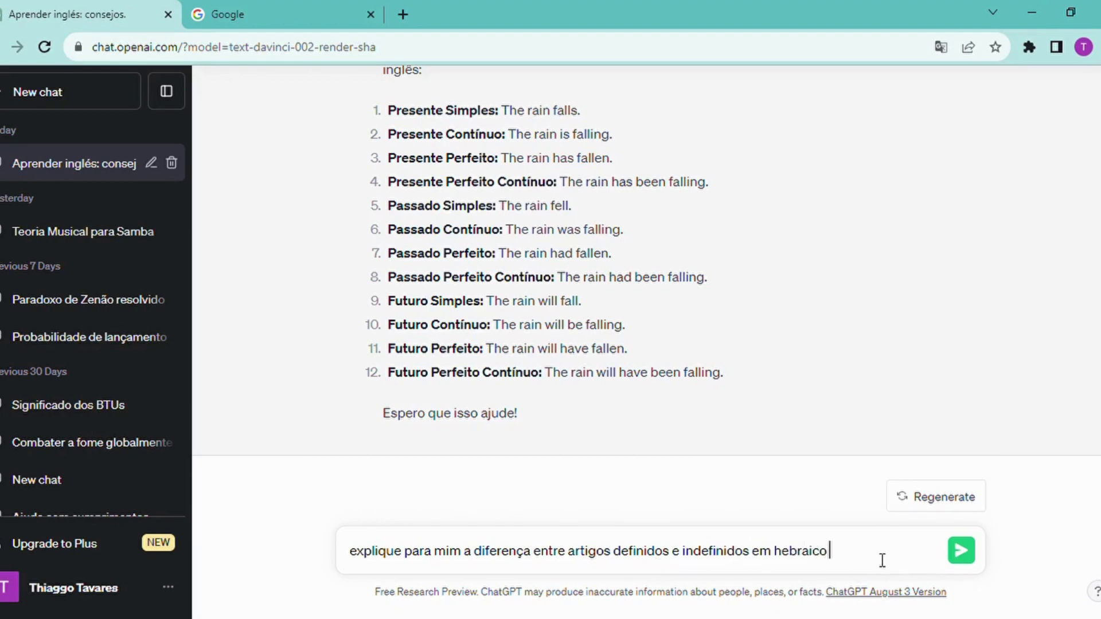
{"action": "key", "text": "Return"}
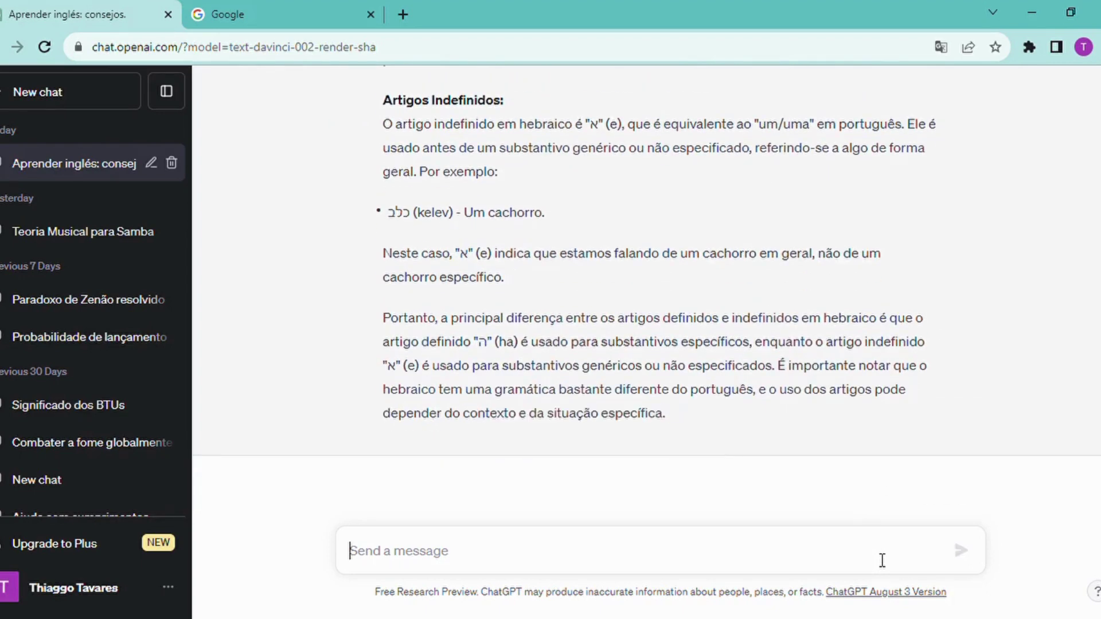
- Copy the sent prompt about Hebrew definite and indefinite articles into the message field
{"action": "scroll", "coordinate": [647, 287], "scroll_direction": "up", "scroll_amount": 8}
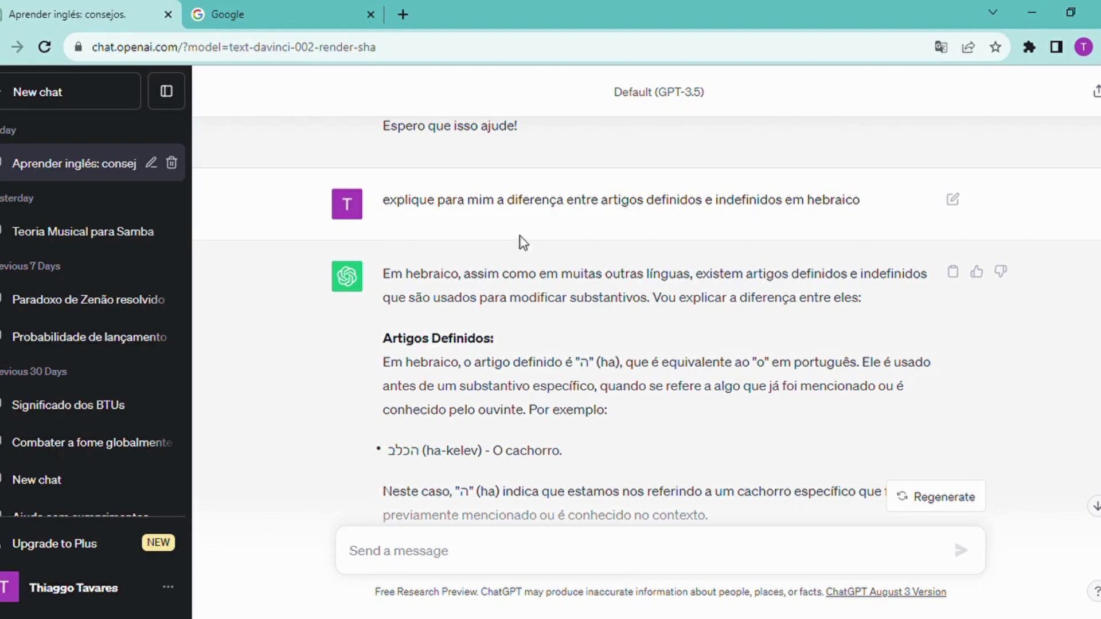
{"action": "left_click_drag", "start_coordinate": [384, 203], "coordinate": [866, 214]}
{"action": "key", "text": "ctrl+c"}
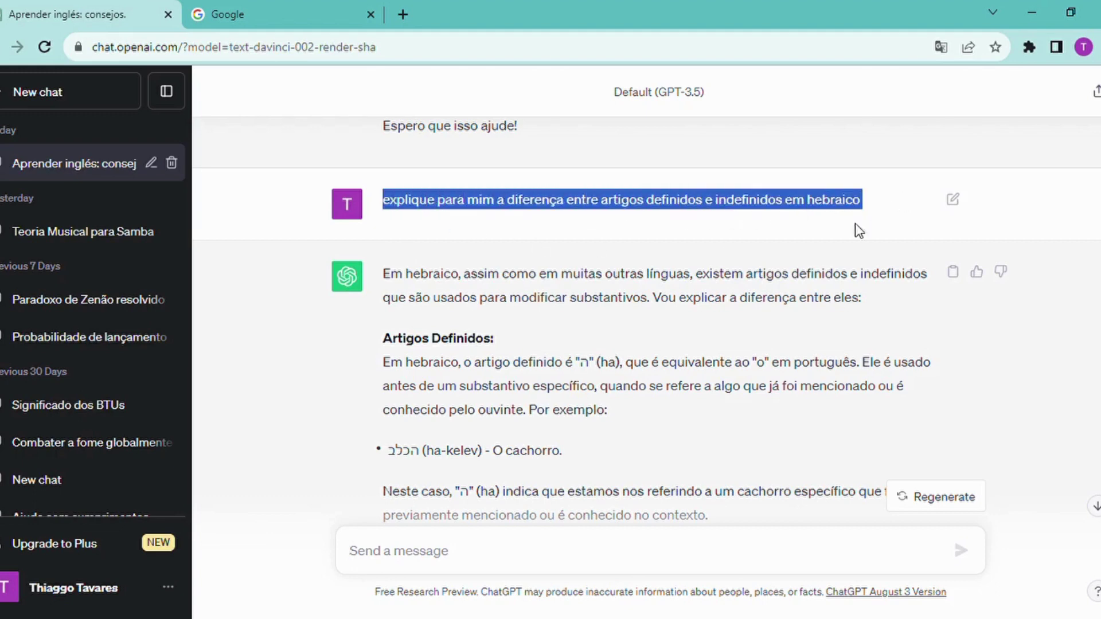
{"action": "left_click", "coordinate": [609, 563]}
{"action": "key", "text": "ctrl+v"}
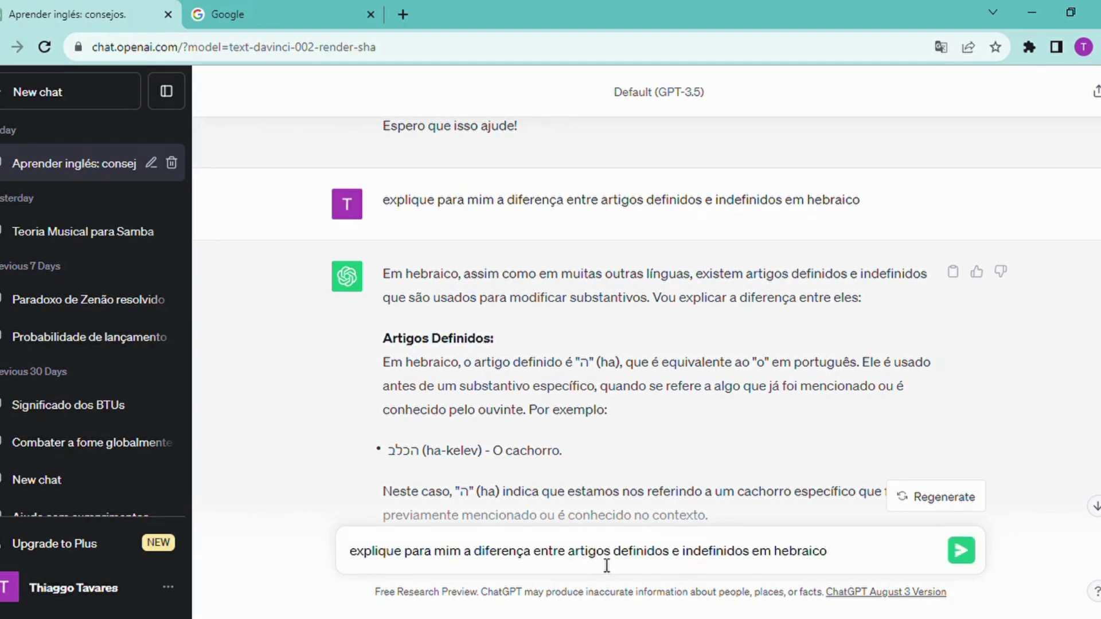
- Highlight the Hebrew word in the "O cachorro" example and examine its transliteration "ha-kelev"
{"action": "left_click_drag", "start_coordinate": [429, 462], "coordinate": [399, 458]}
{"action": "left_click", "coordinate": [429, 462]}
{"action": "left_click", "coordinate": [486, 458]}
{"action": "left_click", "coordinate": [483, 459]}
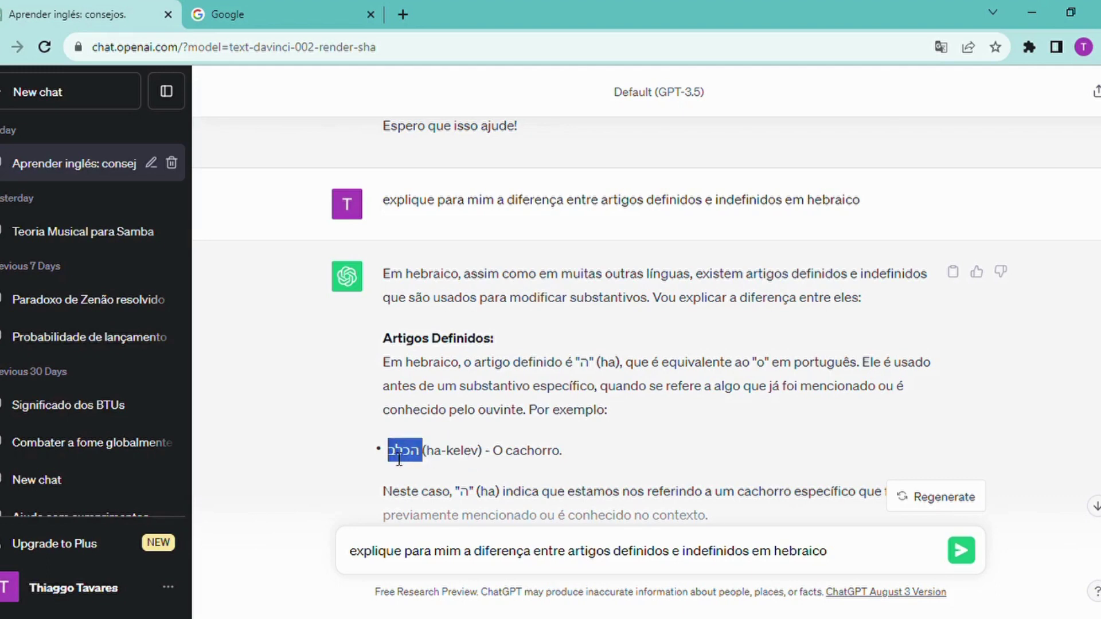
- Insert "Imagine que você é um excelente pedagogo e está ensinando hebraico para crianças." at the start of the copied prompt
{"action": "left_click", "coordinate": [862, 564]}
{"action": "key", "text": "Home"}
{"action": "type", "text": "Imag"}
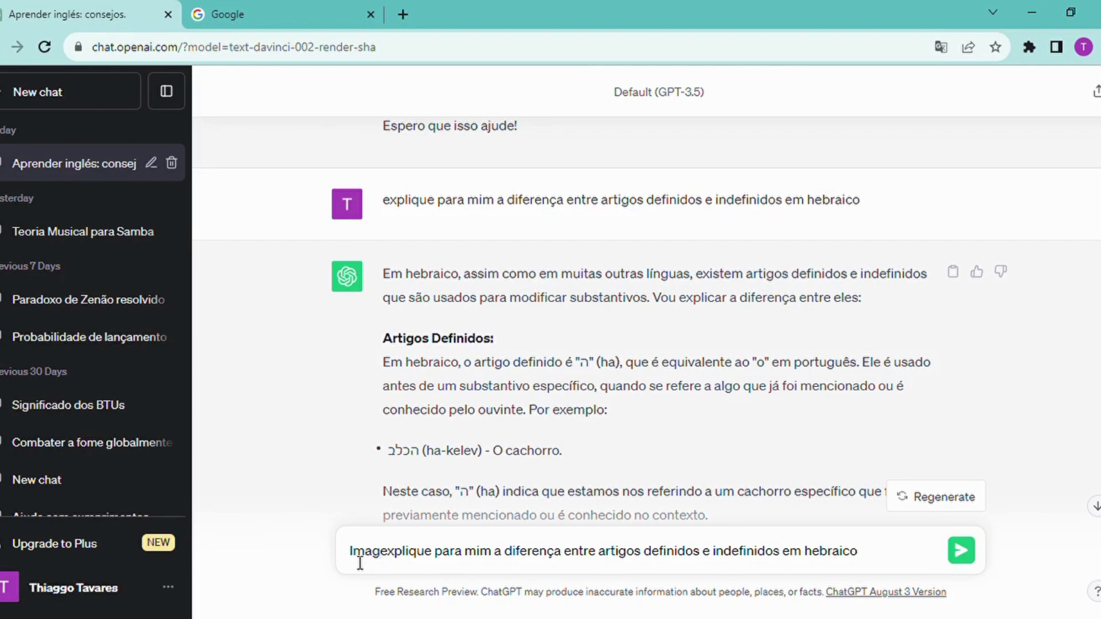
{"action": "type", "text": "ine que voce^é"}
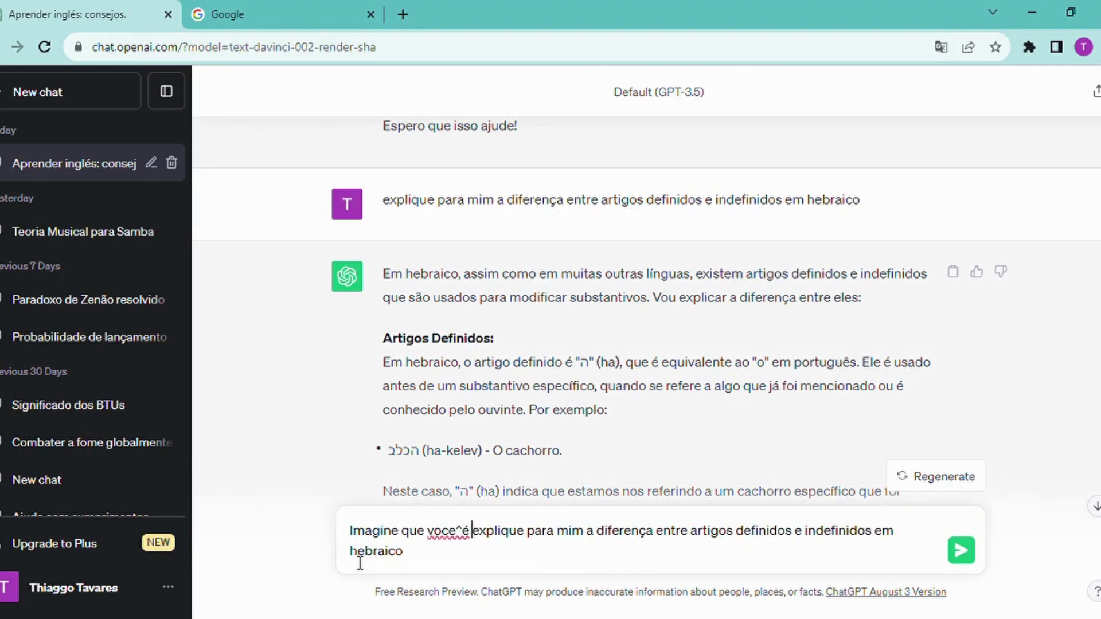
{"action": "key", "text": "BackSpace"}
{"action": "key", "text": "BackSpace"}
{"action": "key", "text": "BackSpace"}
{"action": "key", "text": "BackSpace"}
{"action": "type", "text": "ê é um exp"}
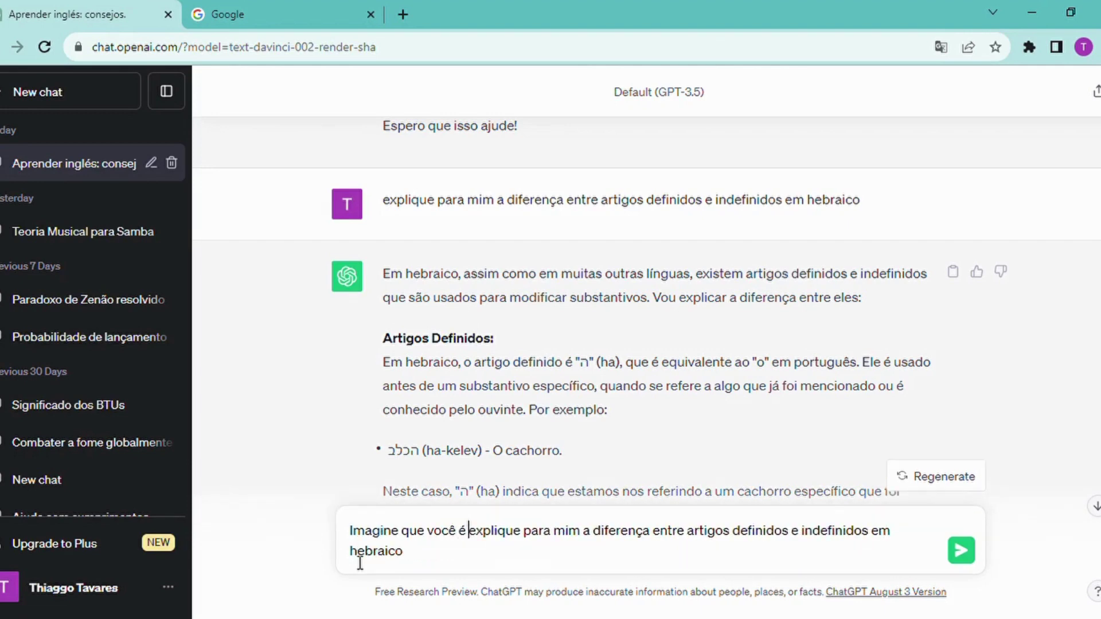
{"action": "key", "text": "BackSpace"}
{"action": "type", "text": "celente peda"}
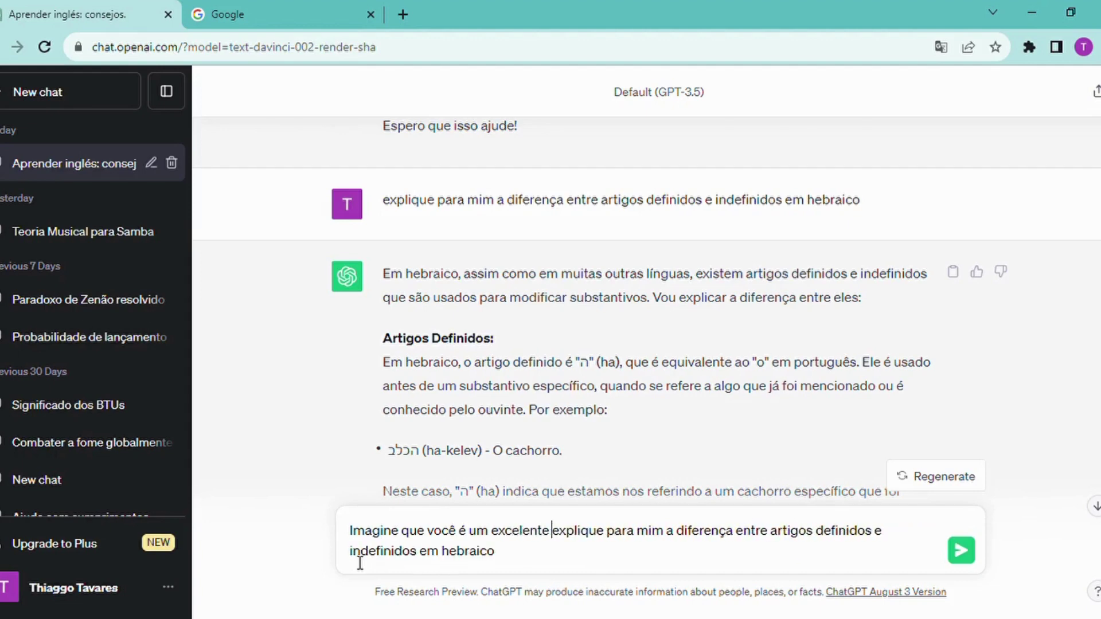
{"action": "type", "text": "gogo e está e"}
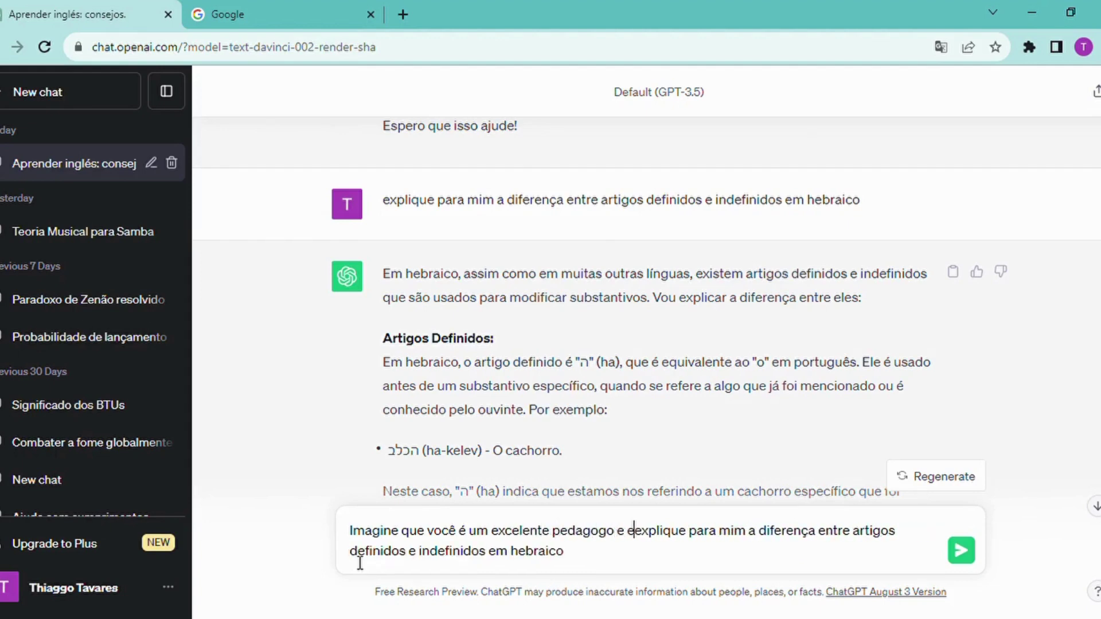
{"action": "type", "text": "nsinando he"}
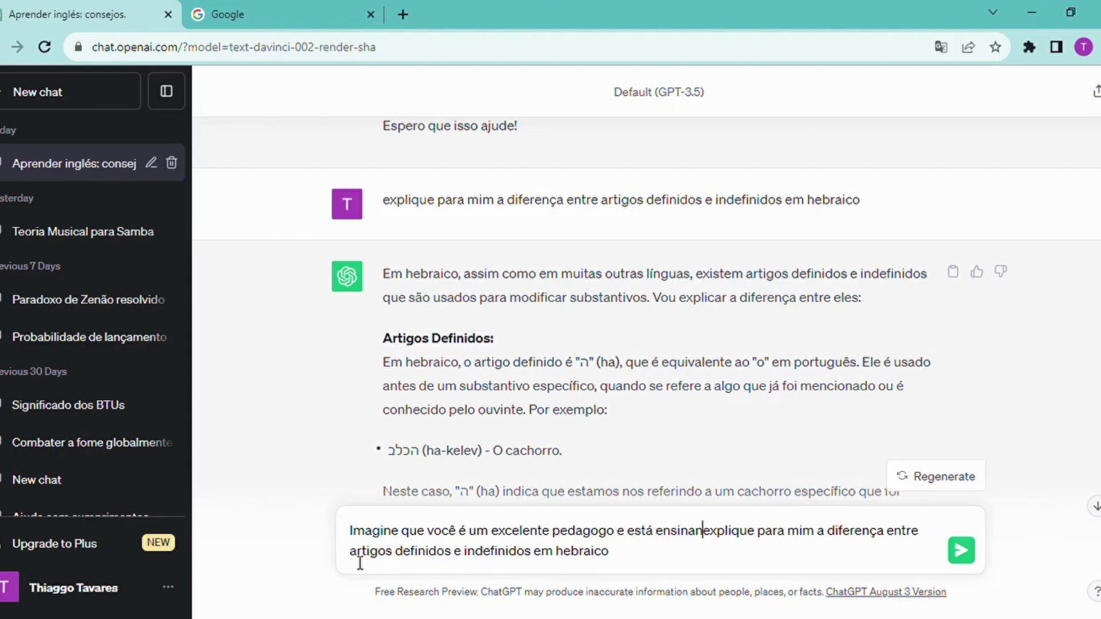
{"action": "type", "text": "braico para cr"}
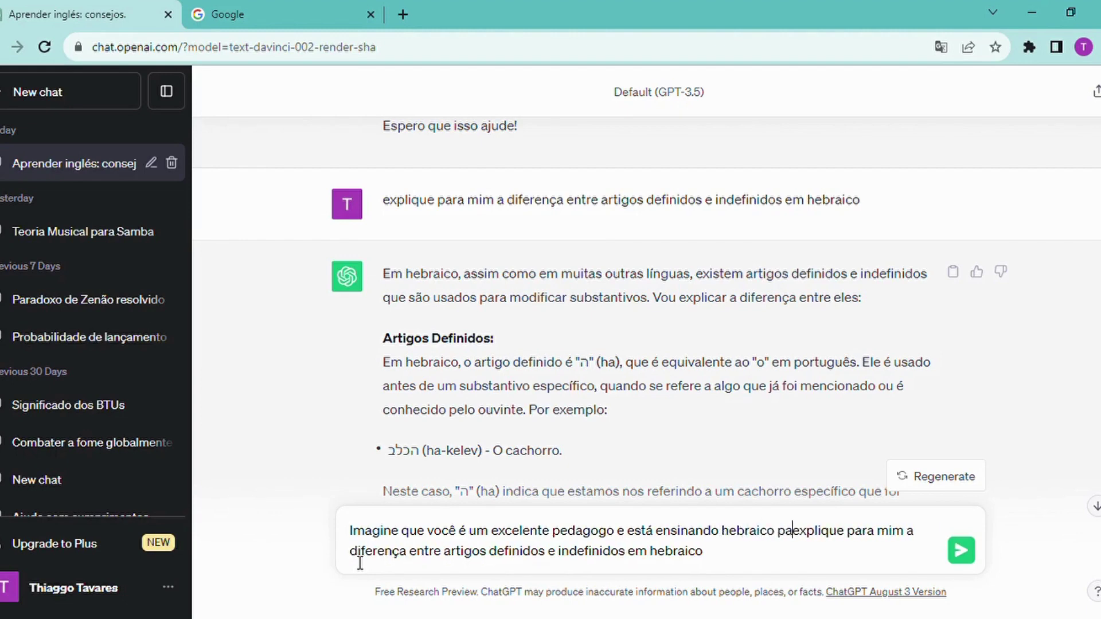
{"action": "type", "text": "ianças."}
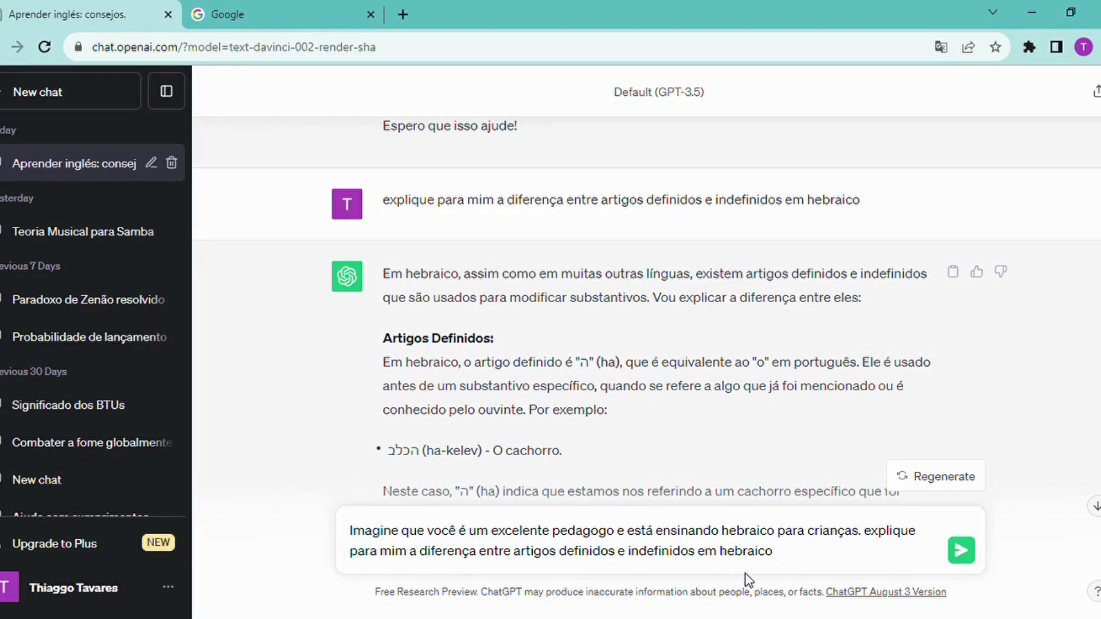
- Append "como se estivesse explicando para uma criança." to the end of the prompt and send it
{"action": "left_click", "coordinate": [797, 557]}
{"action": "type", "text": "como se estivesse explica"}
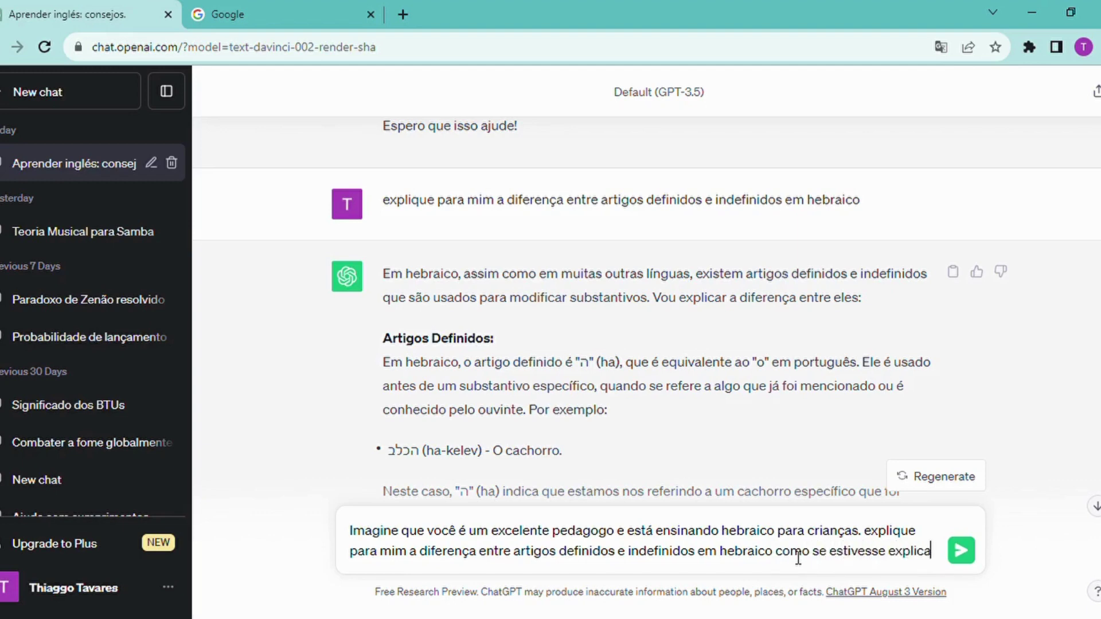
{"action": "type", "text": "ndo para uma criança"}
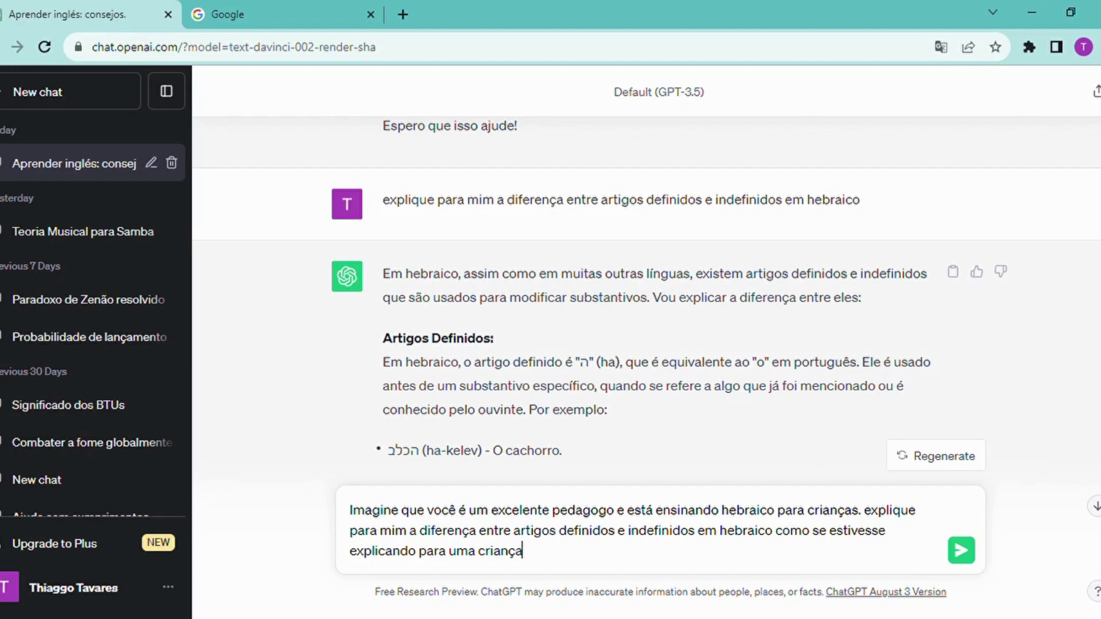
{"action": "scroll", "coordinate": [746, 402], "scroll_direction": "down", "scroll_amount": 2}
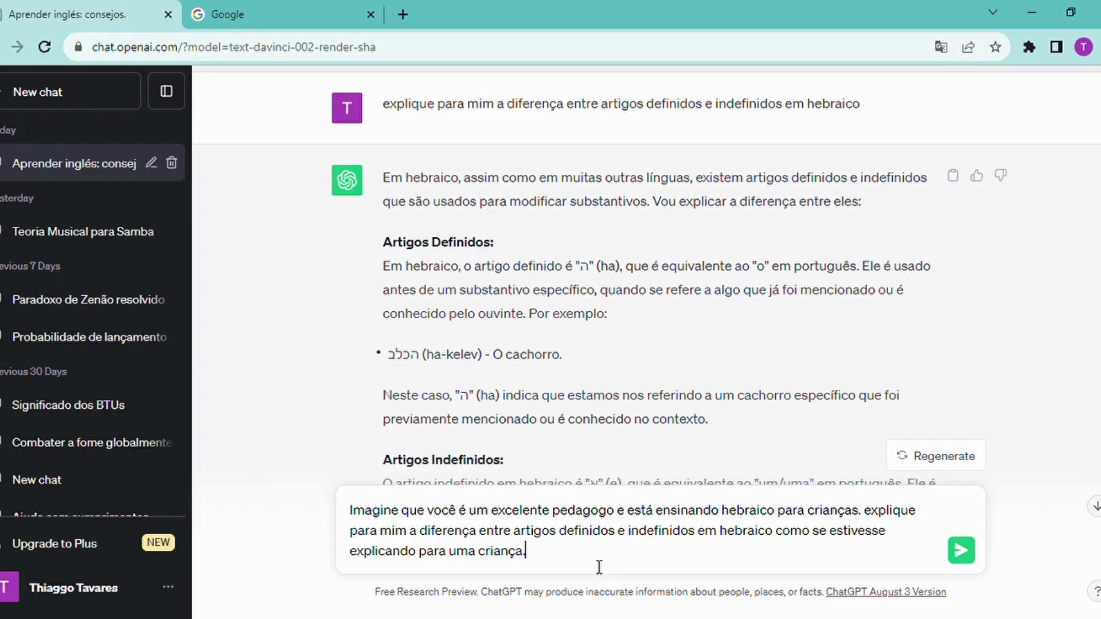
{"action": "key", "text": "Return"}
{"action": "left_click", "coordinate": [1096, 506]}
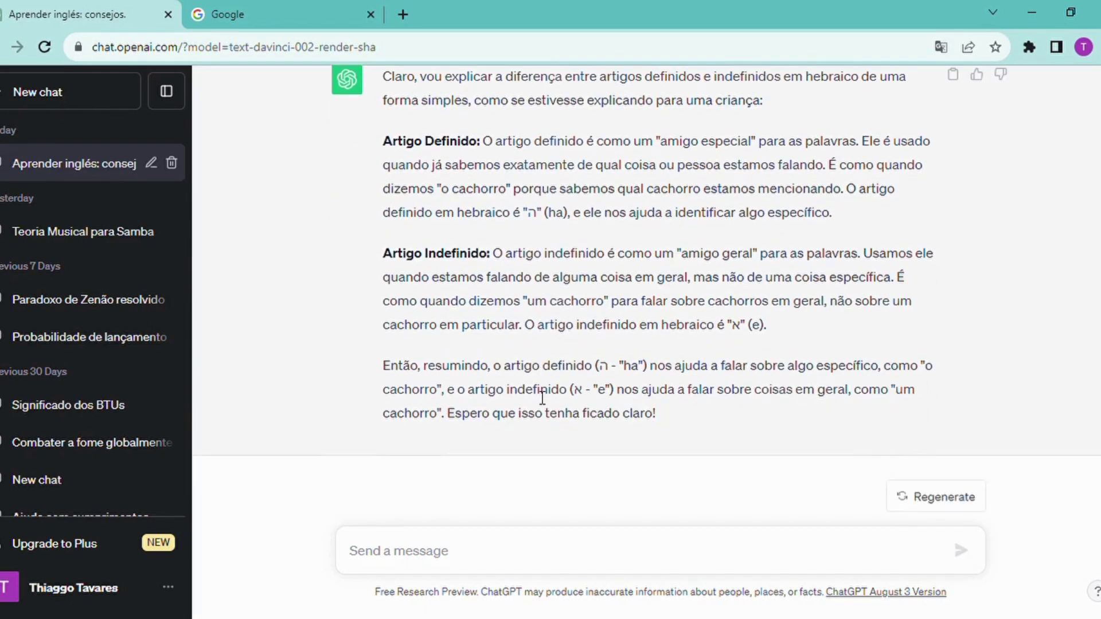
- Review the child-level explanation of Hebrew articles, highlighting "amigo especial" in the definite article paragraph
{"action": "scroll", "coordinate": [647, 290], "scroll_direction": "up", "scroll_amount": 3}
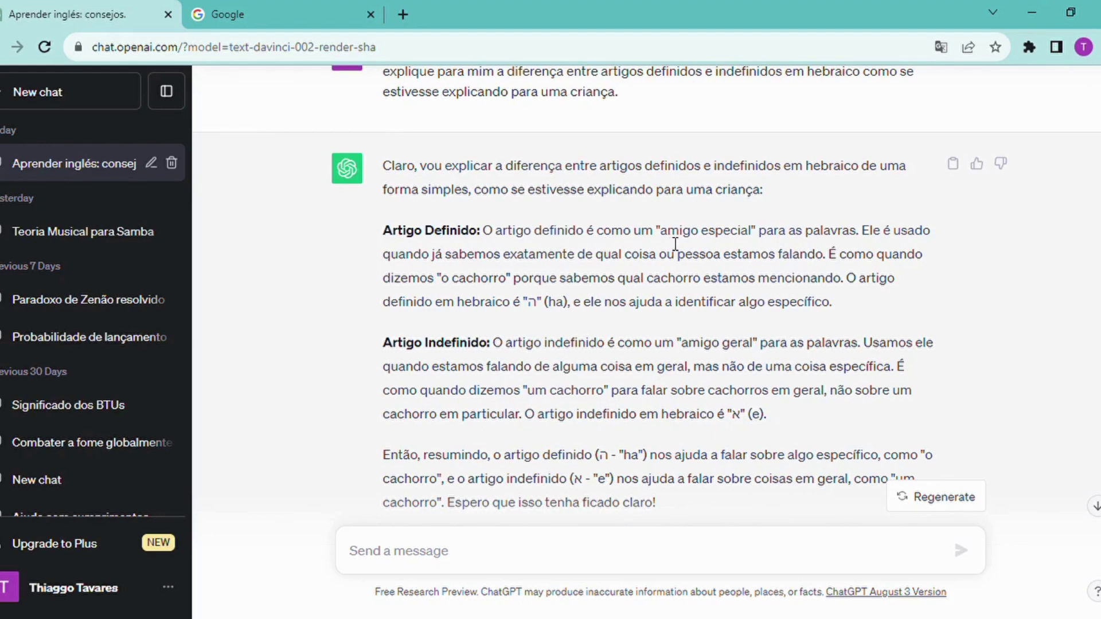
{"action": "left_click_drag", "start_coordinate": [657, 236], "coordinate": [767, 239]}
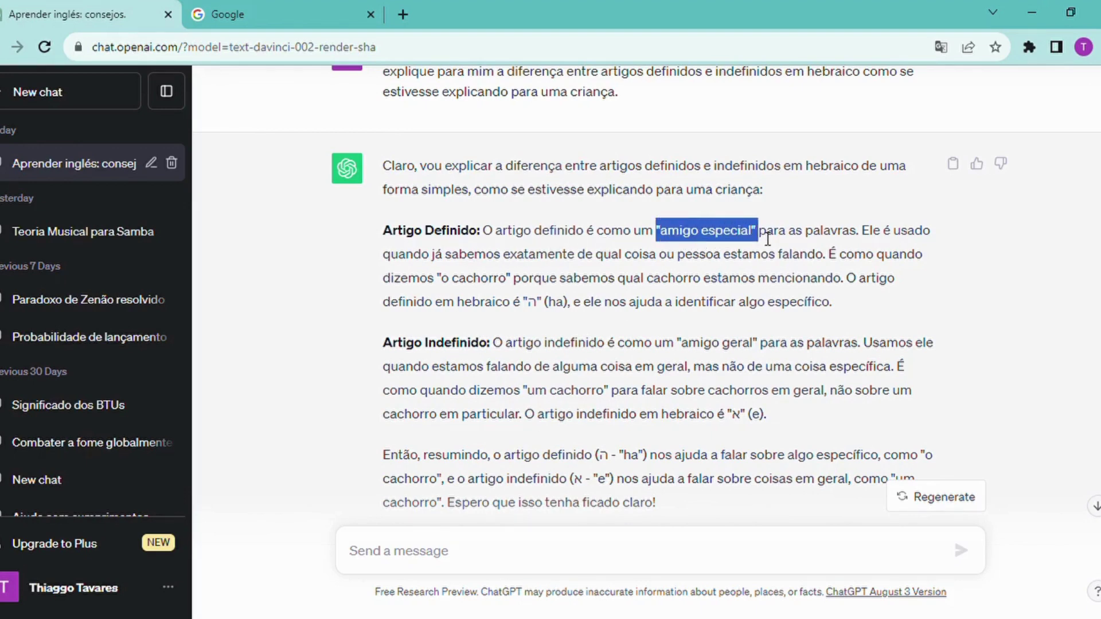
{"action": "left_click", "coordinate": [833, 248]}
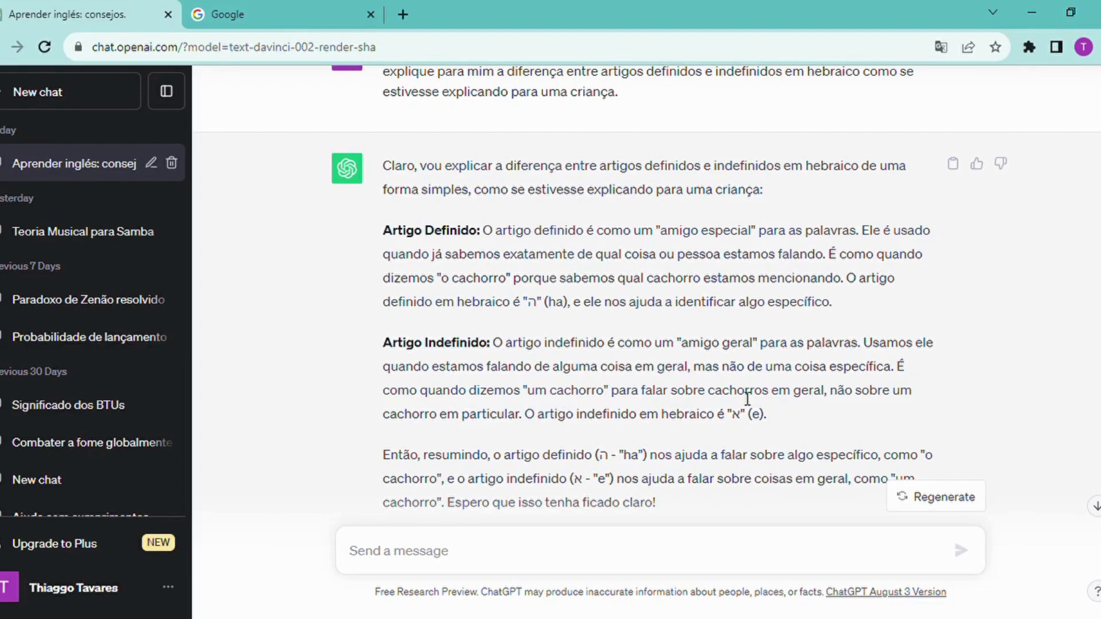
{"action": "left_click", "coordinate": [1093, 506]}
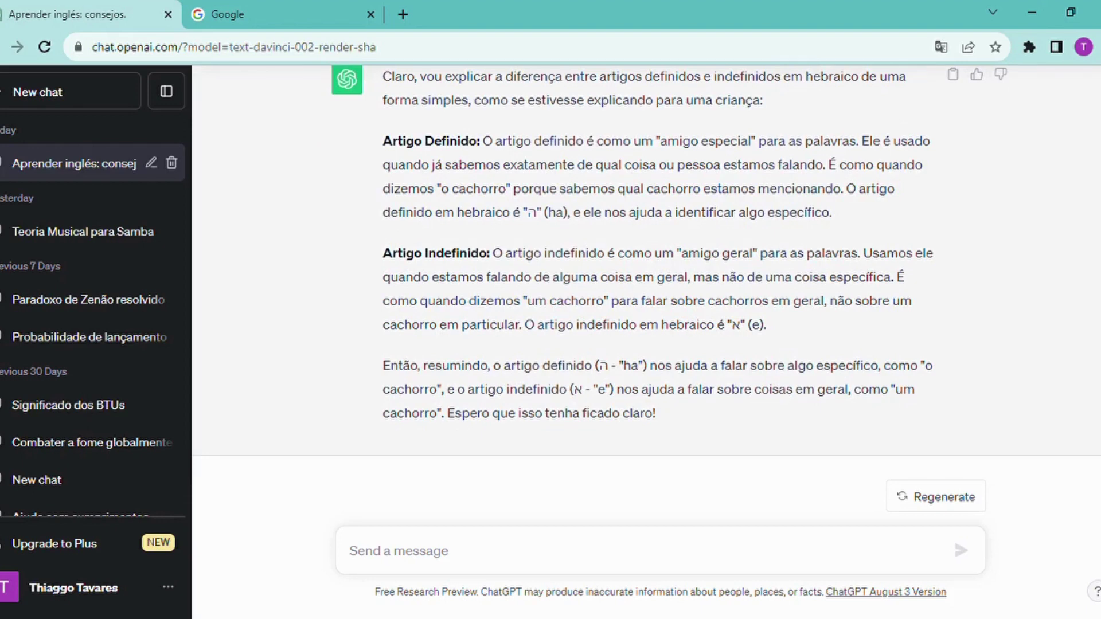
- Write the prompt "corrija a frase em inglês: i ill going to america" in the message field
{"action": "left_click", "coordinate": [649, 554]}
{"action": "type", "text": "corrija a fra"}
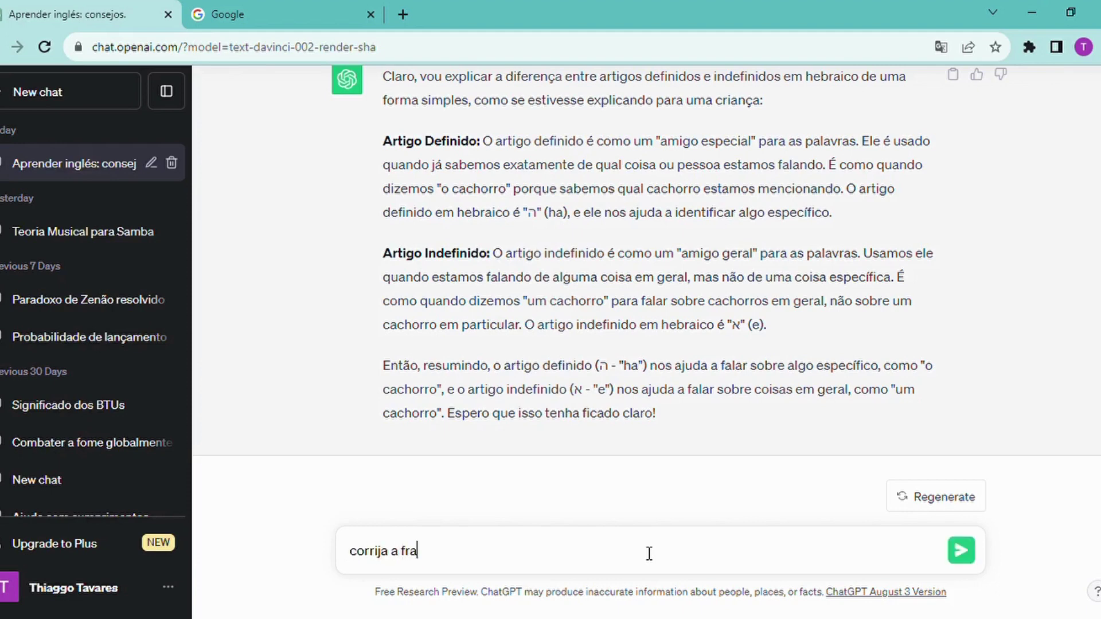
{"action": "type", "text": "se em inglê"}
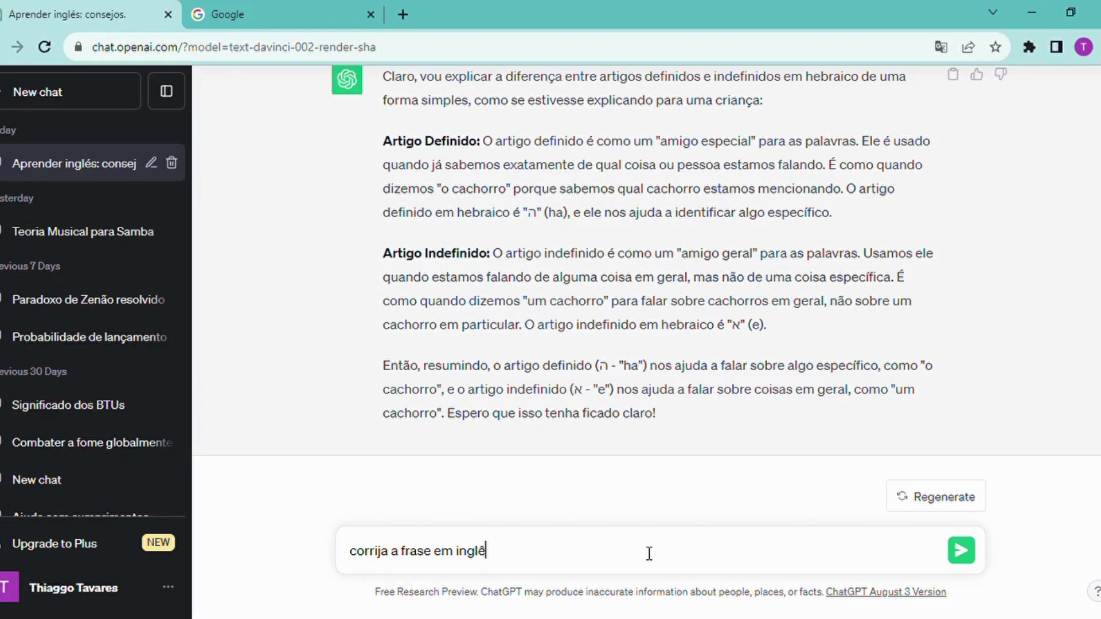
{"action": "type", "text": "s:"}
{"action": "type", "text": " v"}
{"action": "key", "text": "BackSpace"}
{"action": "key", "text": "BackSpace"}
{"action": "type", "text": "i ill going to amer"}
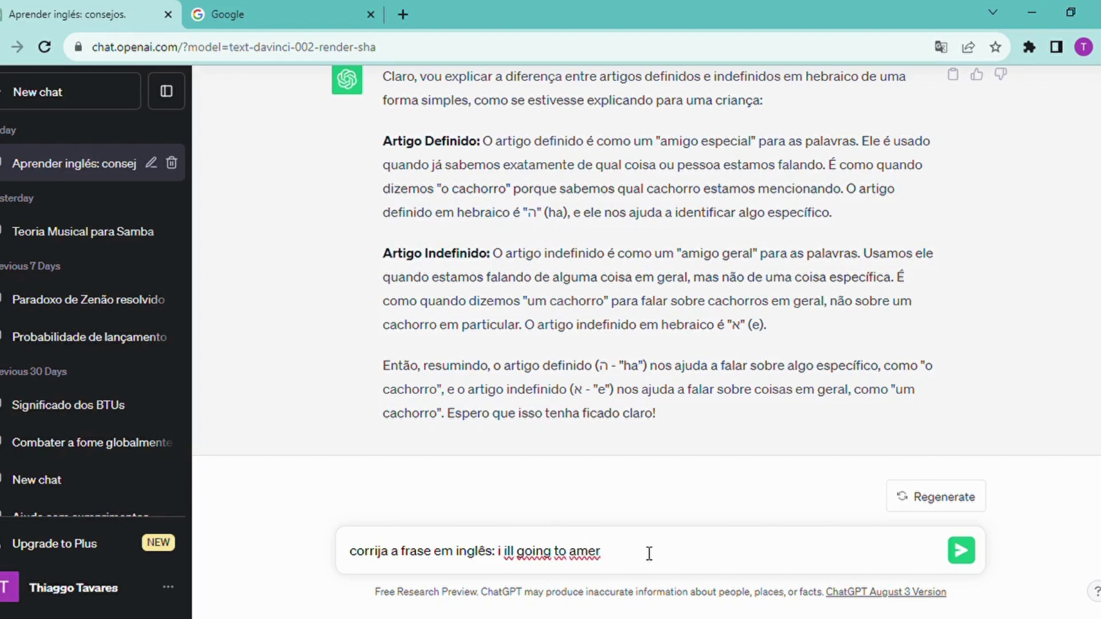
{"action": "type", "text": "ica"}
- Insert "apontando os erros gramaticais" after "inglês" in the correction prompt and send it
{"action": "left_click", "coordinate": [494, 552]}
{"action": "type", "text": "aponta"}
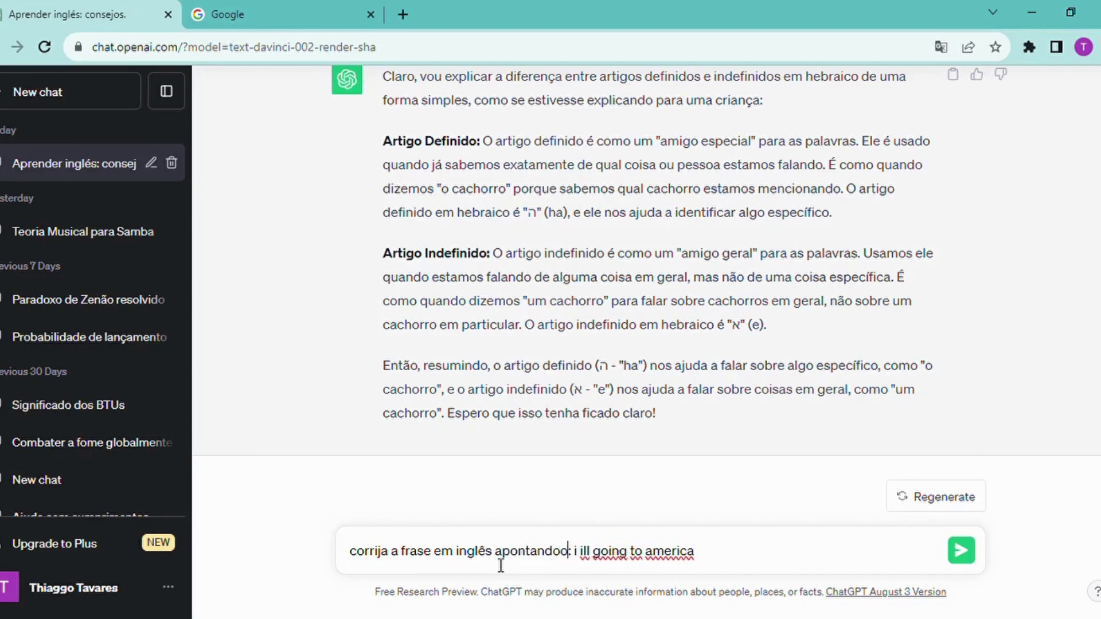
{"action": "type", "text": "ndo os erros gramaticias"}
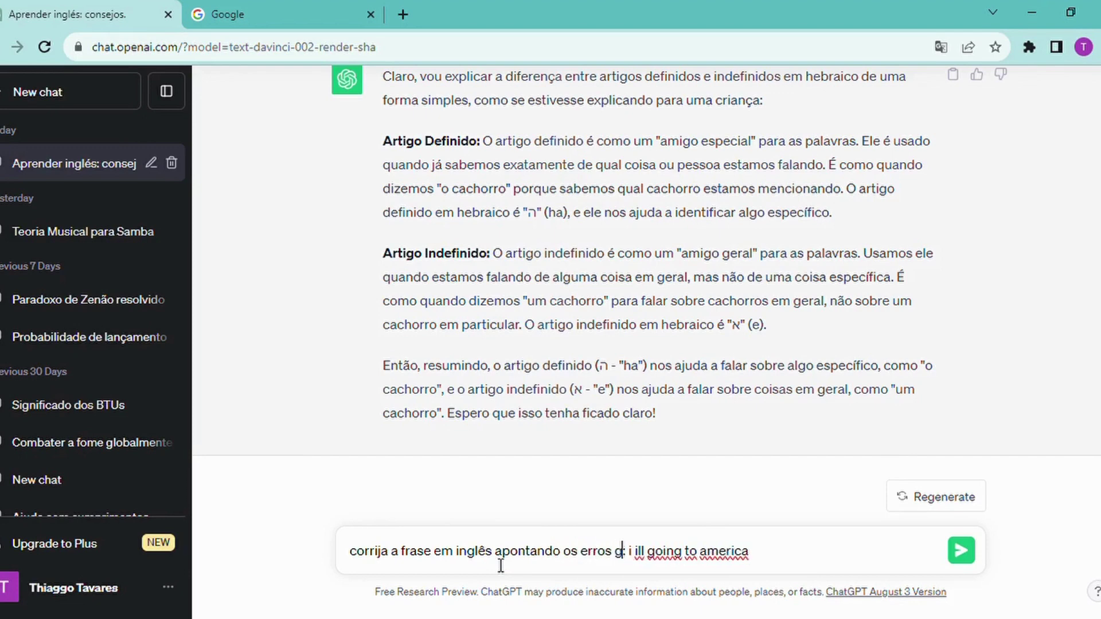
{"action": "key", "text": "BackSpace"}
{"action": "key", "text": "BackSpace"}
{"action": "key", "text": "BackSpace"}
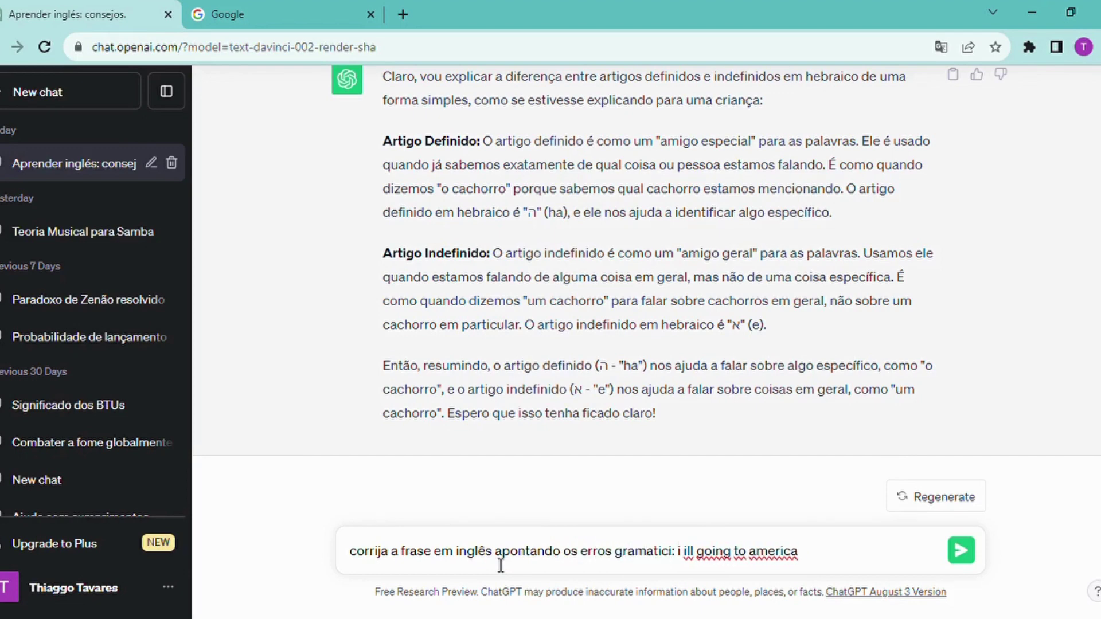
{"action": "type", "text": "ais"}
{"action": "key", "text": "Return"}
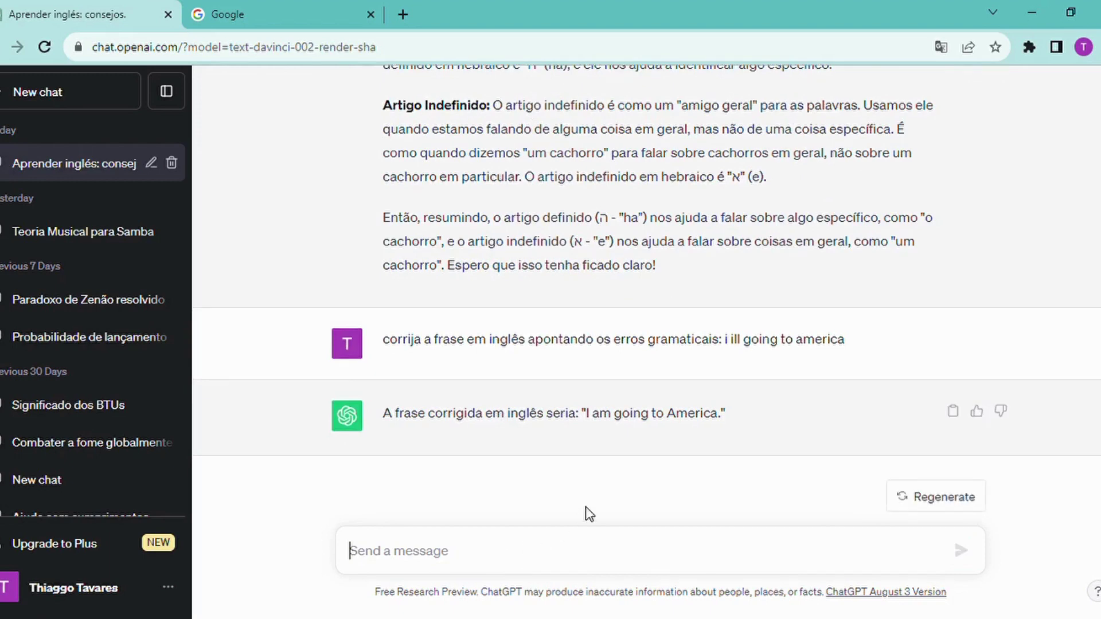
- Compare the corrected English sentence in the reply with the original "i ill going to america", highlighting the differing parts
{"action": "left_click_drag", "start_coordinate": [588, 418], "coordinate": [727, 427]}
{"action": "left_click", "coordinate": [744, 430]}
{"action": "mouse_move", "coordinate": [729, 345]}
{"action": "left_mouse_down"}
{"action": "mouse_move", "coordinate": [760, 354]}
{"action": "mouse_move", "coordinate": [745, 357]}
{"action": "mouse_move", "coordinate": [750, 348]}
{"action": "left_mouse_up"}
{"action": "left_click", "coordinate": [740, 345]}
{"action": "left_click_drag", "start_coordinate": [602, 423], "coordinate": [616, 425]}
{"action": "left_click", "coordinate": [588, 438]}
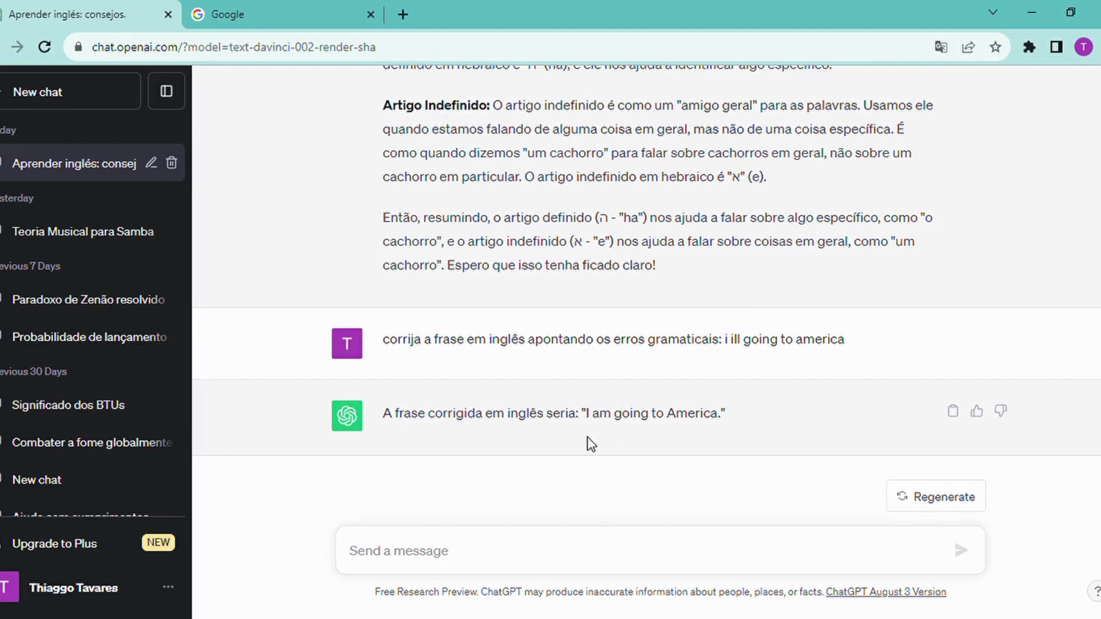
{"action": "left_click", "coordinate": [512, 552]}
{"action": "left_click_drag", "start_coordinate": [586, 414], "coordinate": [730, 421]}
{"action": "left_click", "coordinate": [730, 421]}
{"action": "left_click_drag", "start_coordinate": [726, 343], "coordinate": [850, 346]}
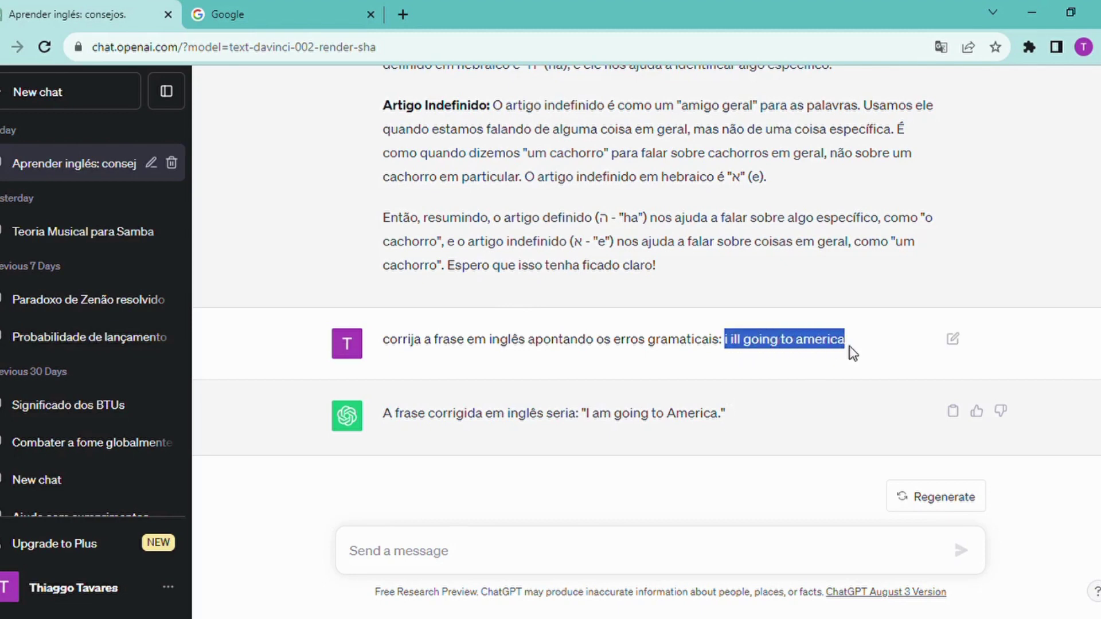
{"action": "left_click", "coordinate": [850, 347]}
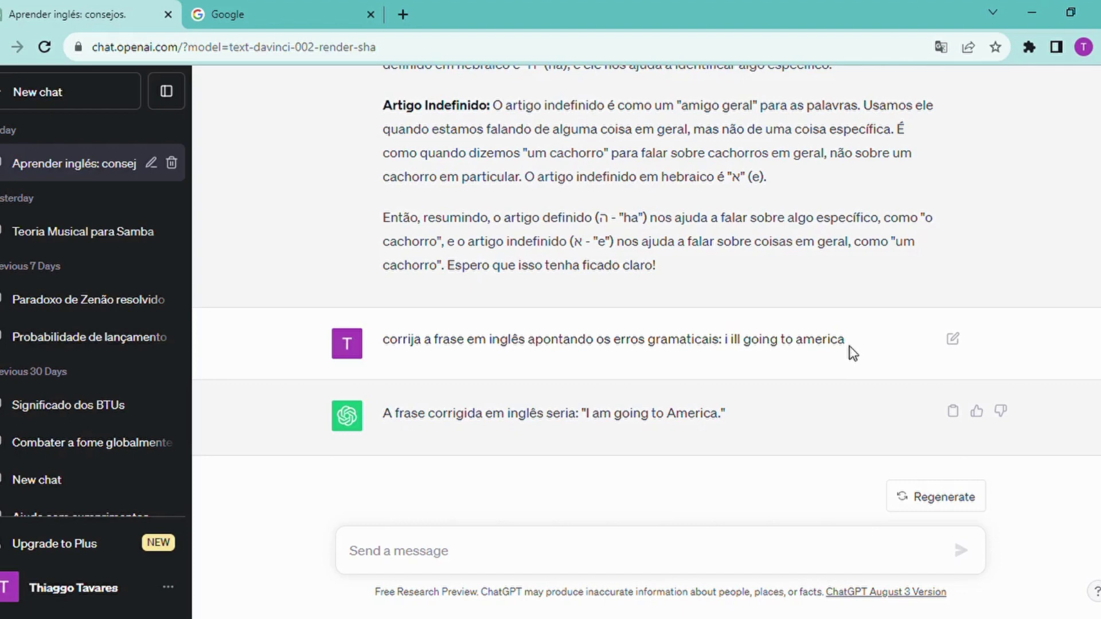
{"action": "left_click", "coordinate": [530, 562]}
{"action": "left_click_drag", "start_coordinate": [725, 339], "coordinate": [853, 346]}
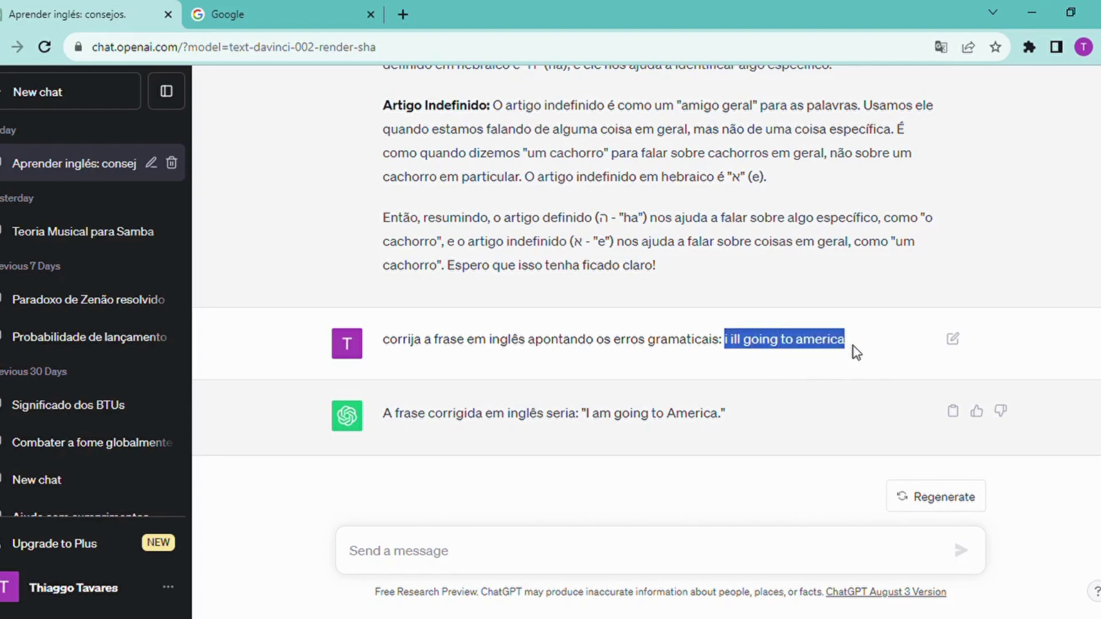
{"action": "left_click", "coordinate": [798, 396]}
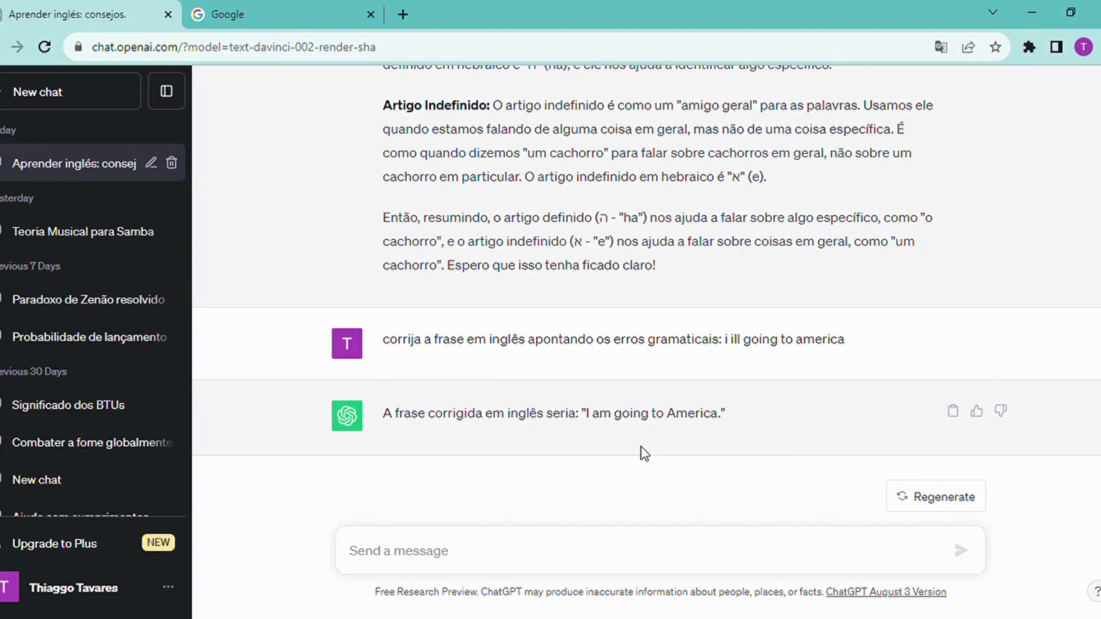
- Begin a new prompt with "nesse momento, você irá escrever todas as frases que eu quiser"
{"action": "left_click", "coordinate": [595, 568]}
{"action": "type", "text": "nesse mom"}
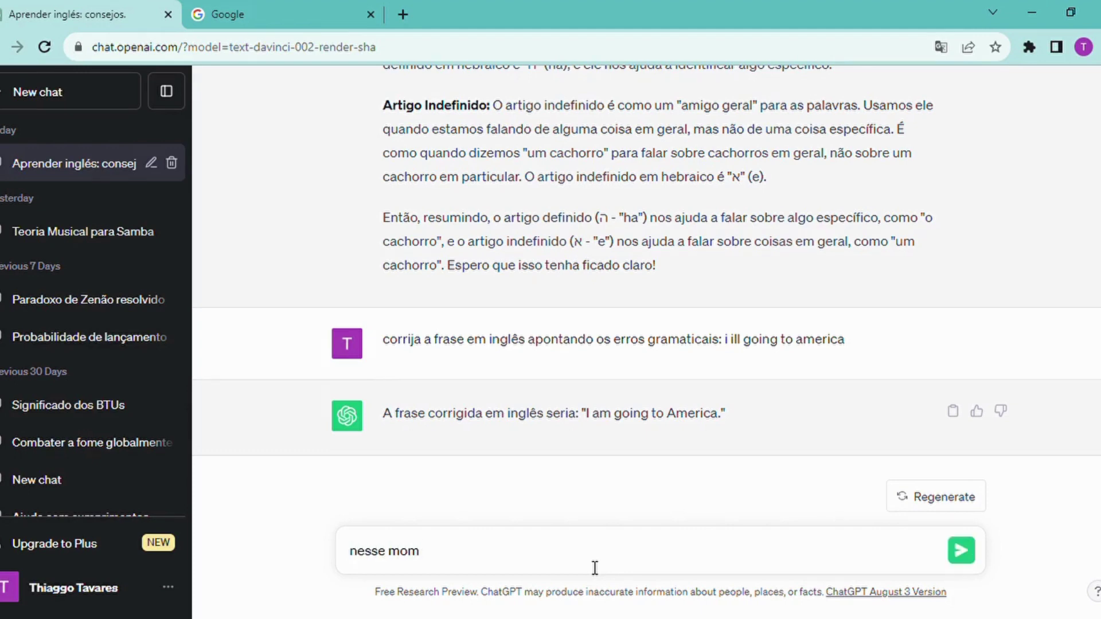
{"action": "type", "text": "ento, você irá escre"}
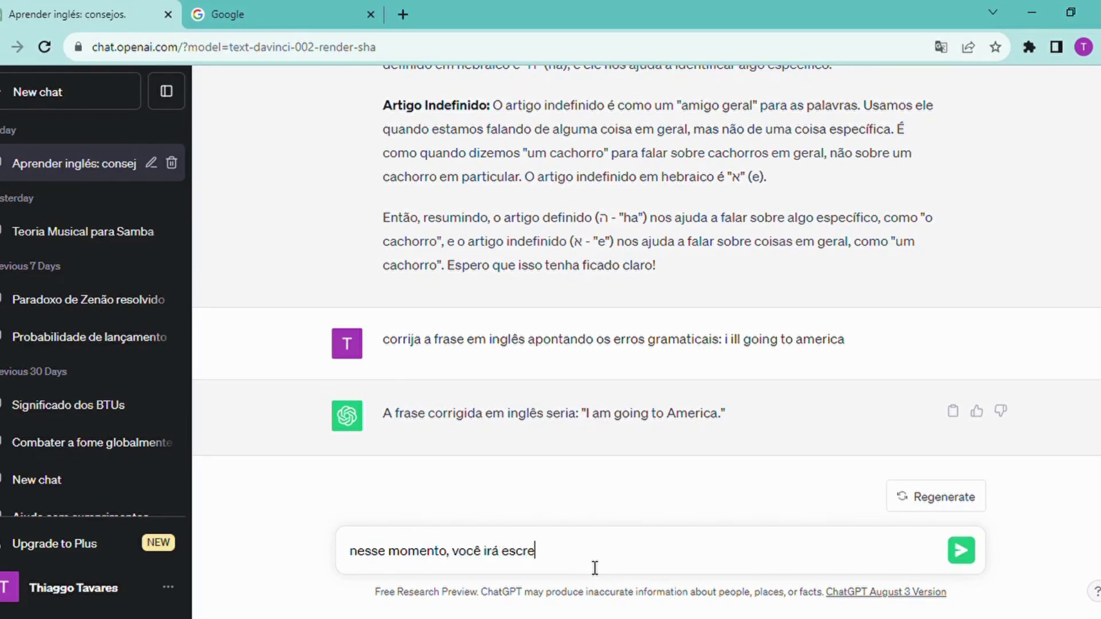
{"action": "type", "text": "ver todas as frases que eu quiser "}
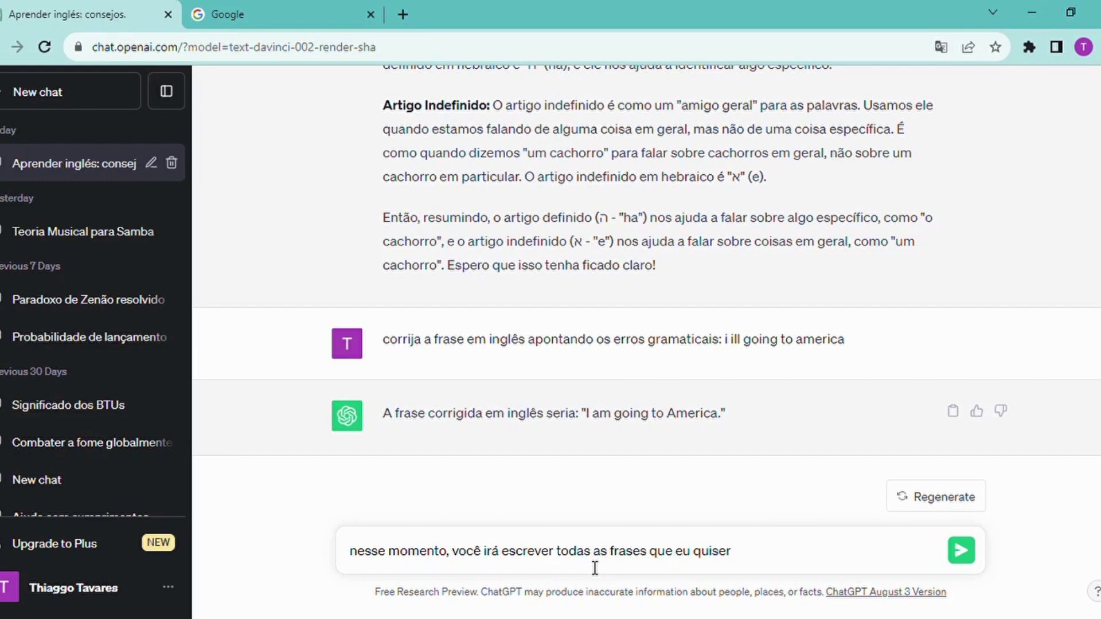
- Continue the prompt with "não da forma como se escreve, mas sim como se lê. Então, a primeira"
{"action": "type", "text": "não da forma como"}
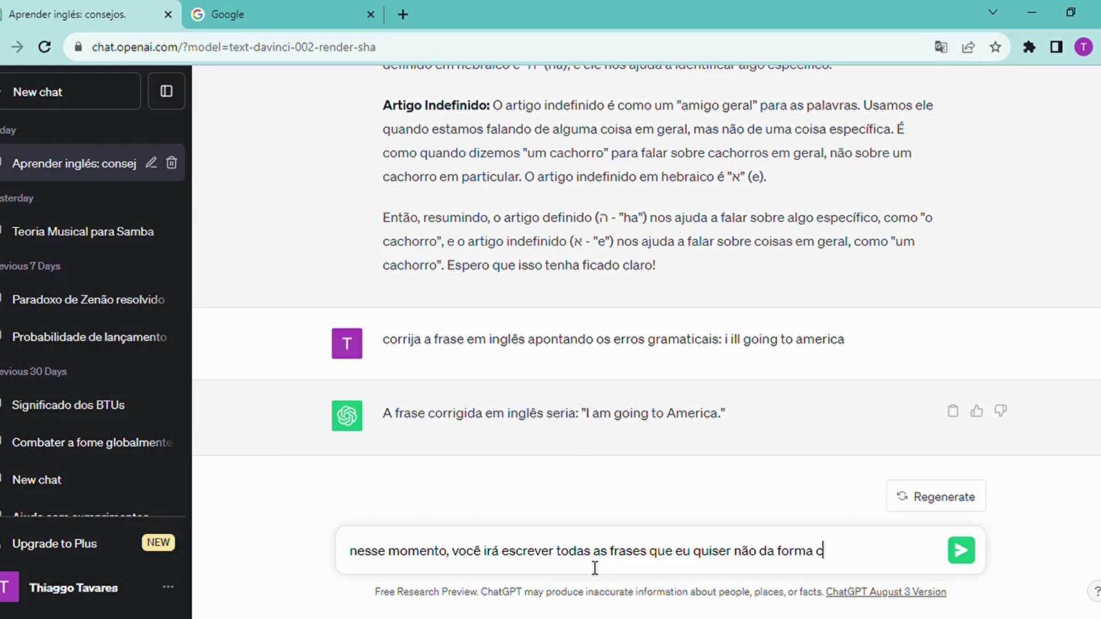
{"action": "key", "text": "BackSpace"}
{"action": "type", "text": "mo se escr"}
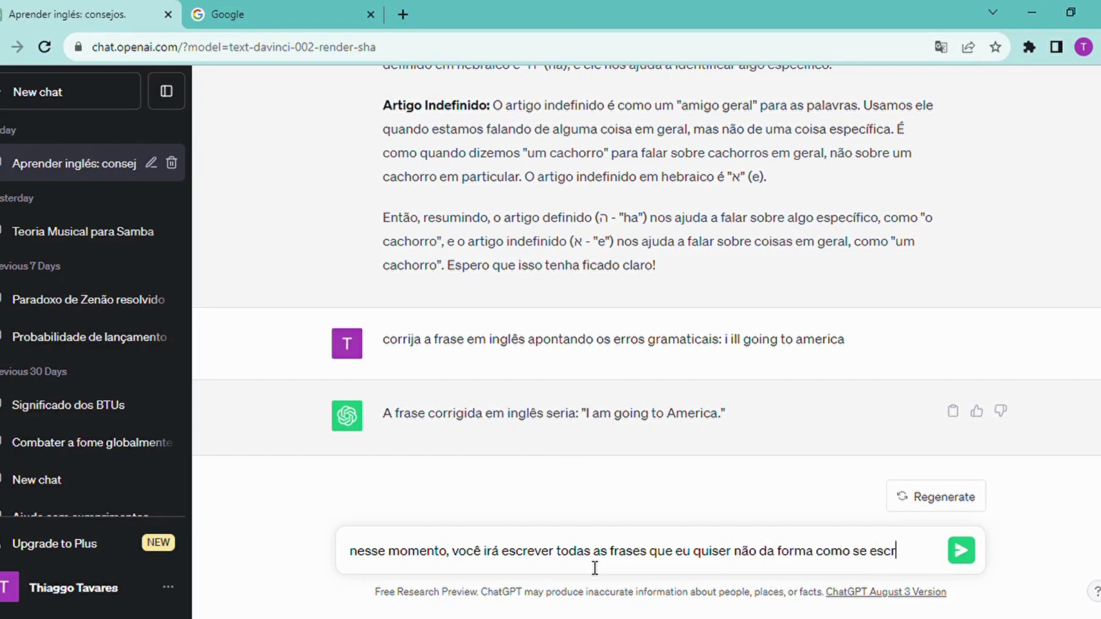
{"action": "type", "text": "eve, mas sim como sEE"}
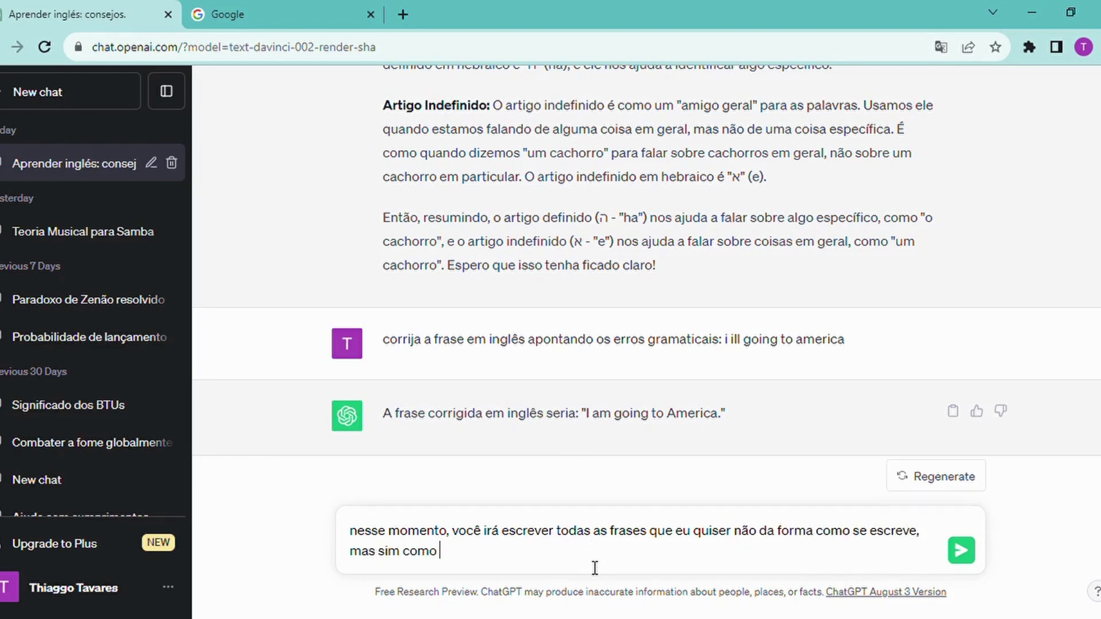
{"action": "key", "text": "BackSpace"}
{"action": "key", "text": "BackSpace"}
{"action": "type", "text": "e lÊ"}
{"action": "key", "text": "BackSpace"}
{"action": "type", "text": "ê. Então,"}
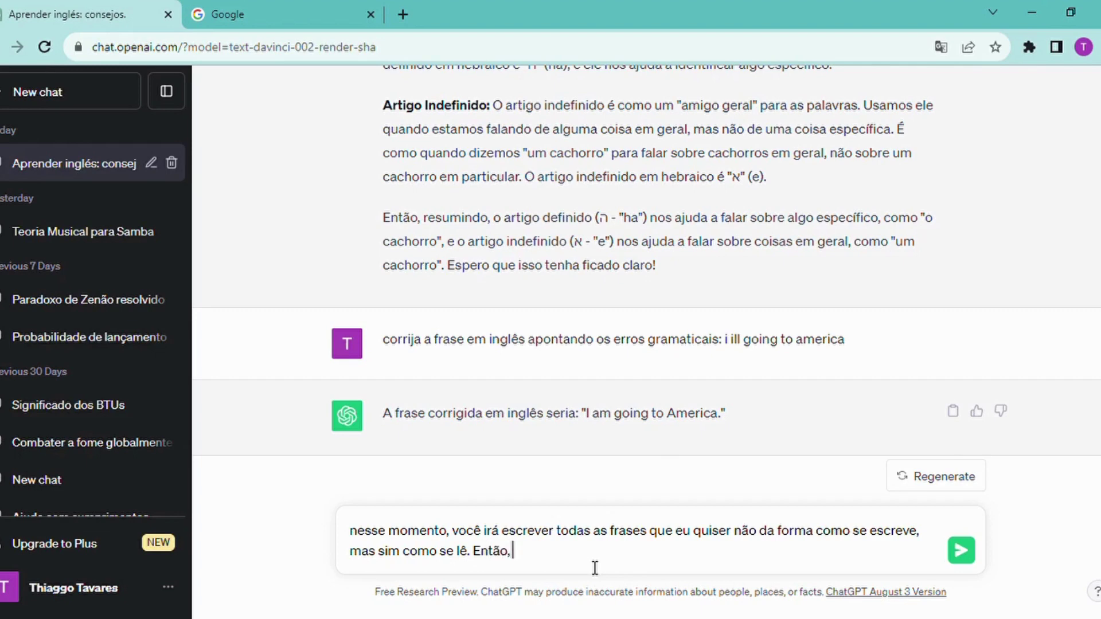
{"action": "type", "text": " a primeira fe"}
- Insert "em inglês" after "todas as frases" in the prompt
{"action": "left_click", "coordinate": [650, 531]}
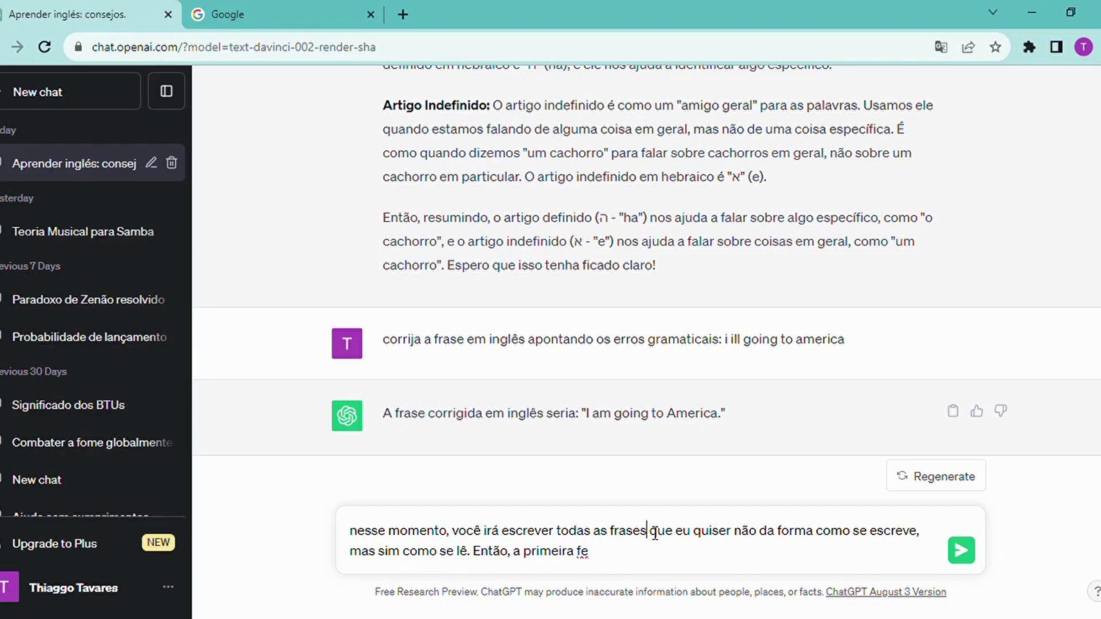
{"action": "type", "text": "es em inglê"}
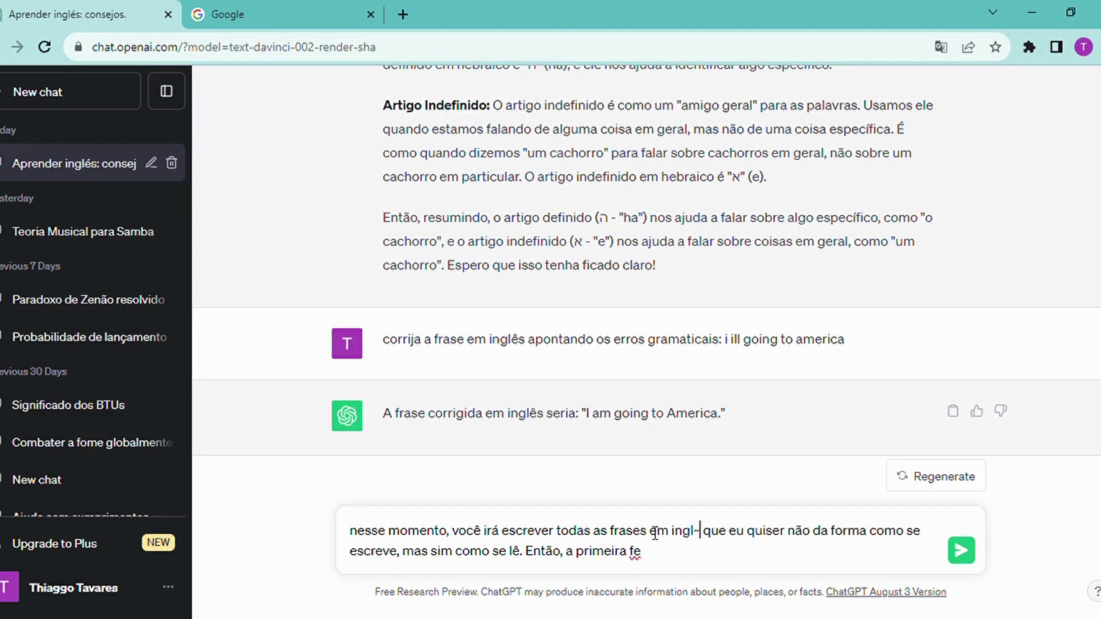
{"action": "type", "text": "s"}
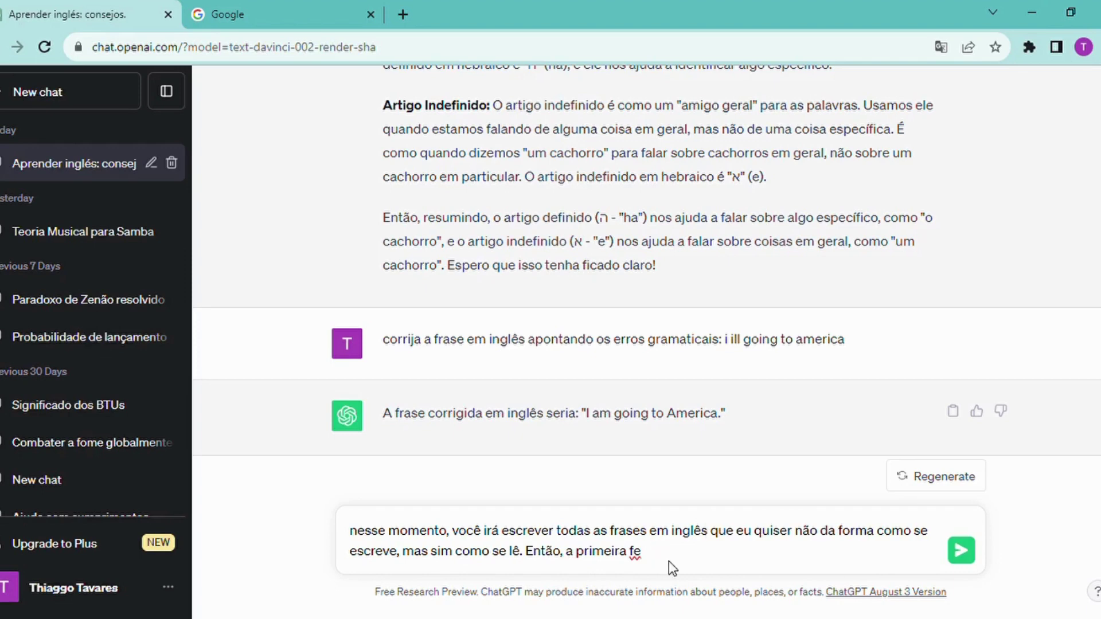
- Complete the prompt's ending as 'frase é "how to develop a perfect memory"' and send it
{"action": "key", "text": "BackSpace"}
{"action": "type", "text": "rase é\"how to devel"}
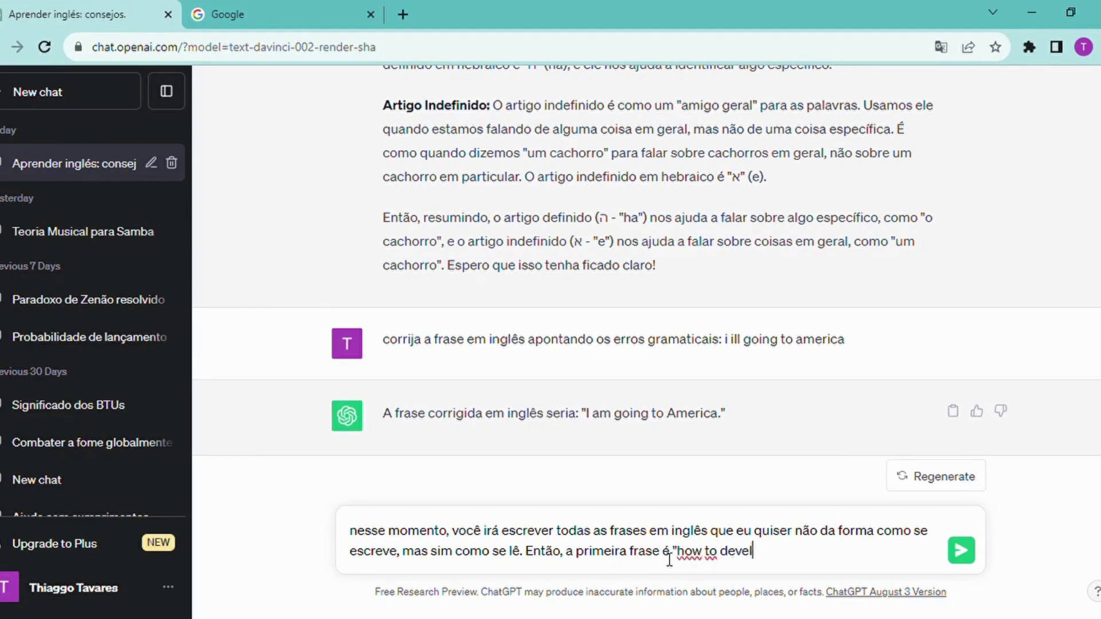
{"action": "type", "text": "op a pas"}
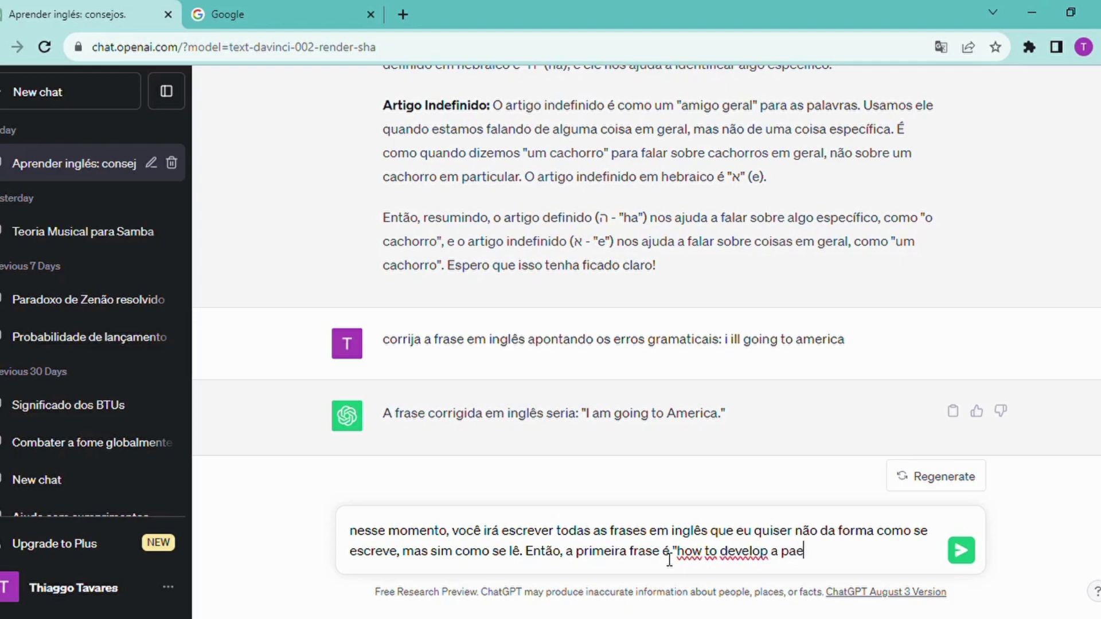
{"action": "key", "text": "BackSpace"}
{"action": "key", "text": "BackSpace"}
{"action": "type", "text": "erfecty"}
{"action": "key", "text": "BackSpace"}
{"action": "type", "text": "memory\""}
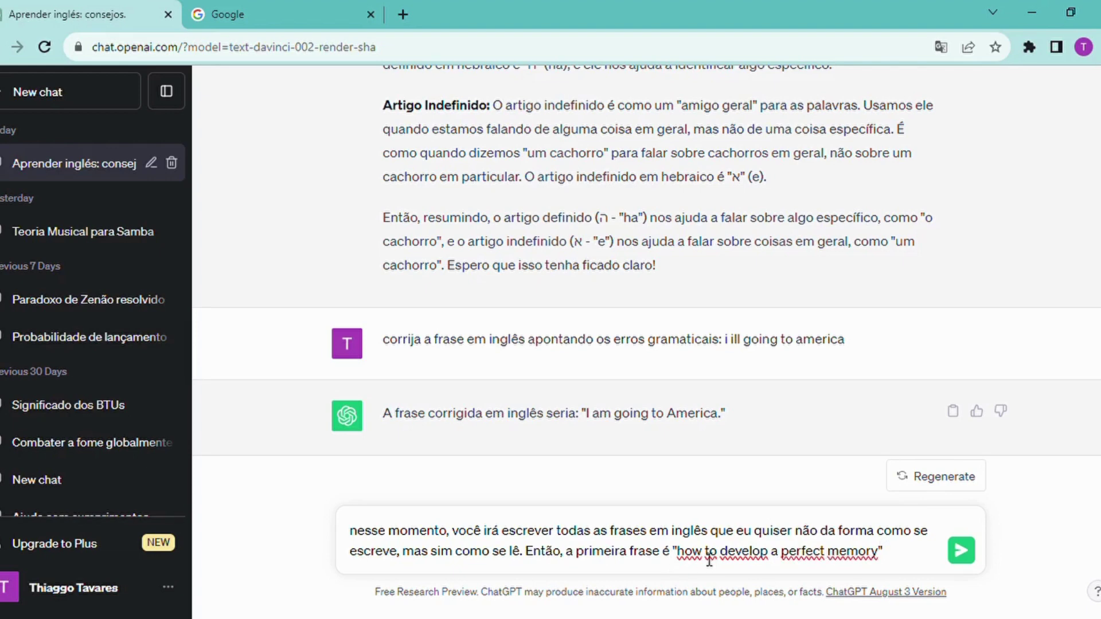
{"action": "left_click_drag", "start_coordinate": [702, 557], "coordinate": [686, 558]}
{"action": "left_click", "coordinate": [685, 556]}
{"action": "left_click", "coordinate": [893, 561]}
{"action": "key", "text": "Return"}
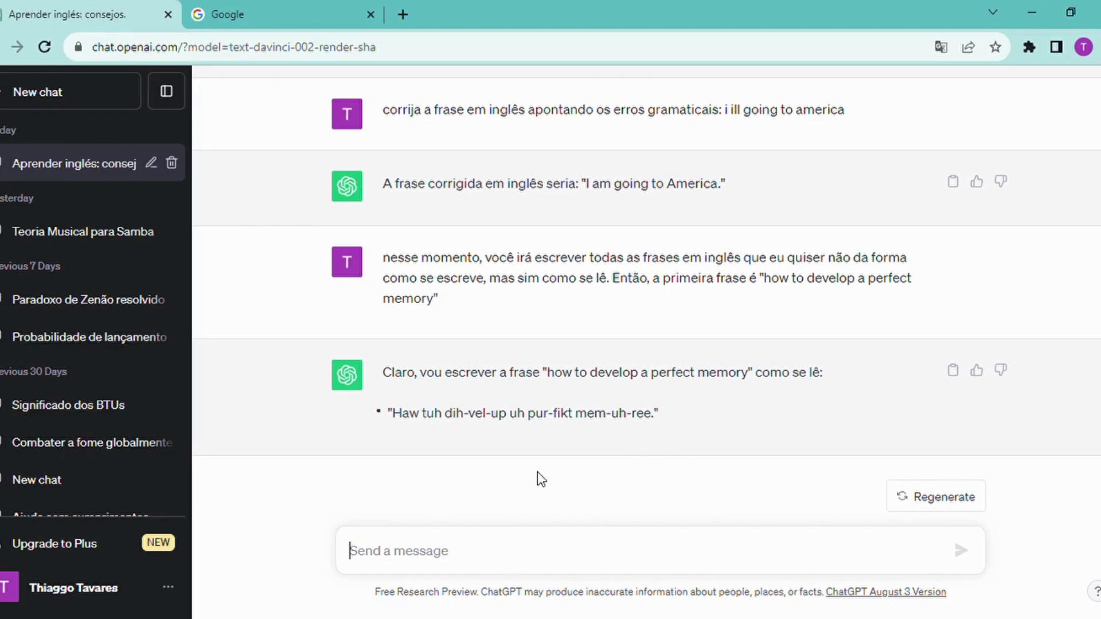
- Copy the full text of the last sent prompt into the message field
{"action": "left_click_drag", "start_coordinate": [452, 301], "coordinate": [380, 263]}
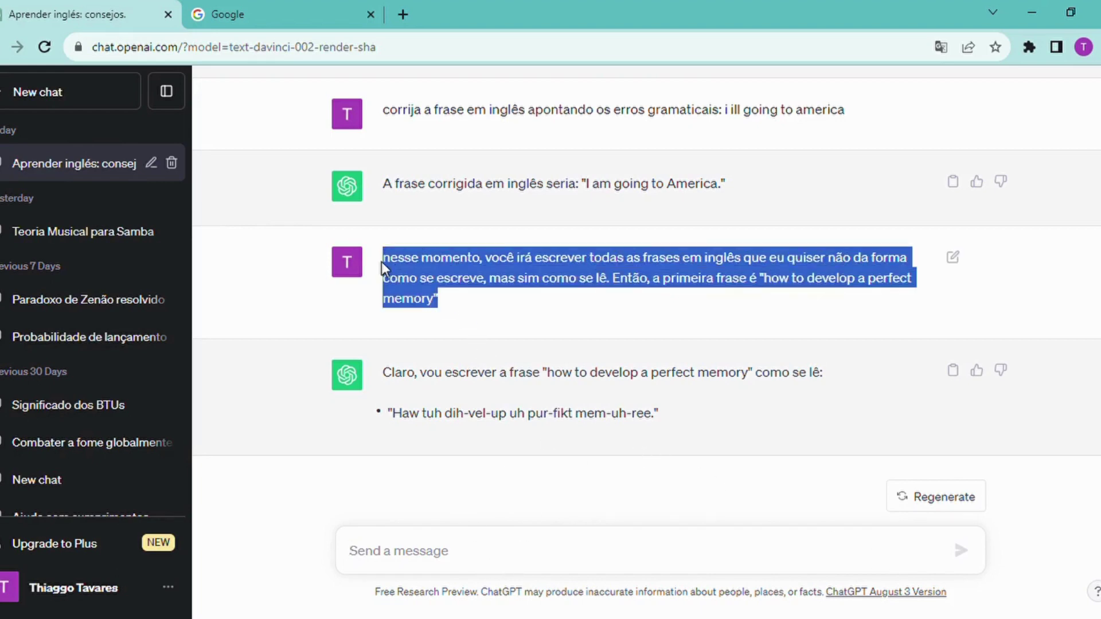
{"action": "key", "text": "ctrl+c"}
{"action": "left_click", "coordinate": [439, 561]}
{"action": "key", "text": "ctrl+v"}
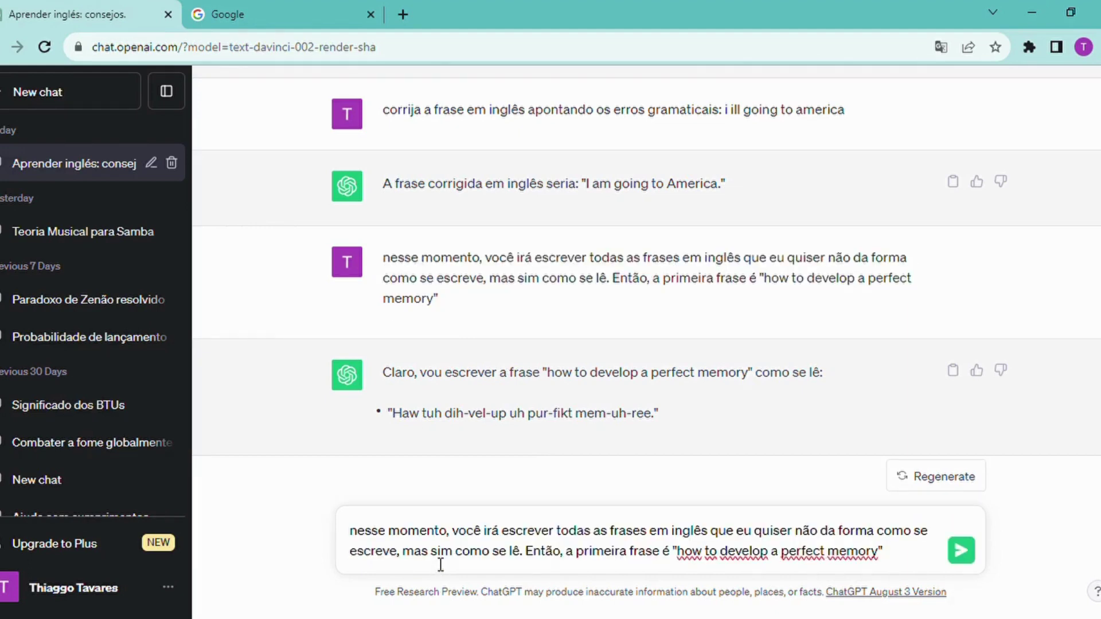
- Insert "como se você estivesse falando em português" after "como se lê" in the copied prompt and send it
{"action": "left_click", "coordinate": [526, 561]}
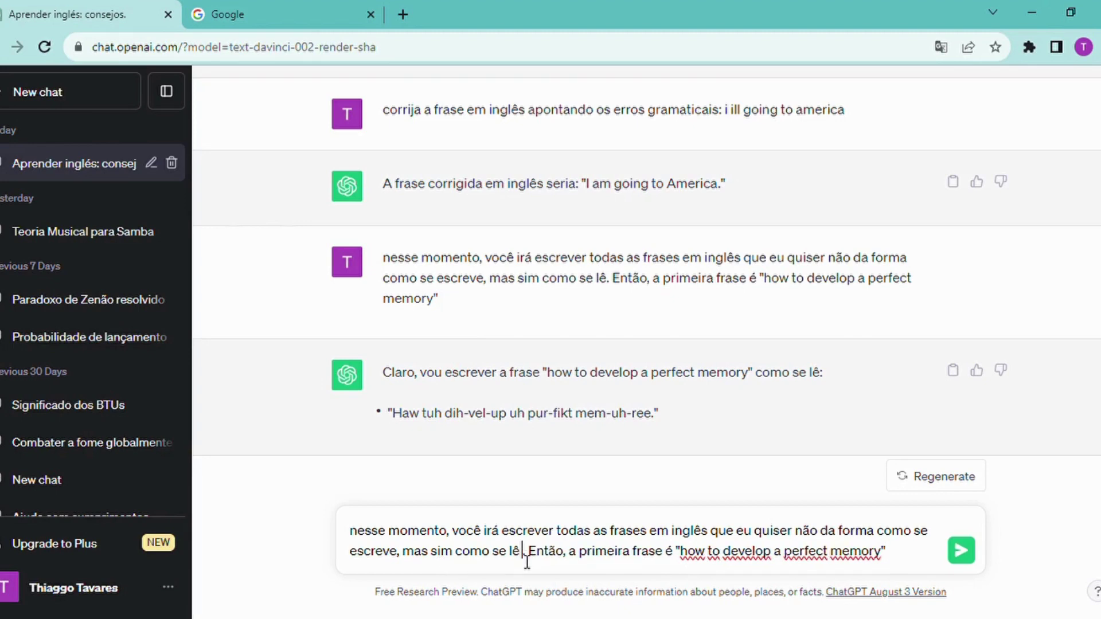
{"action": "type", "text": "como se"}
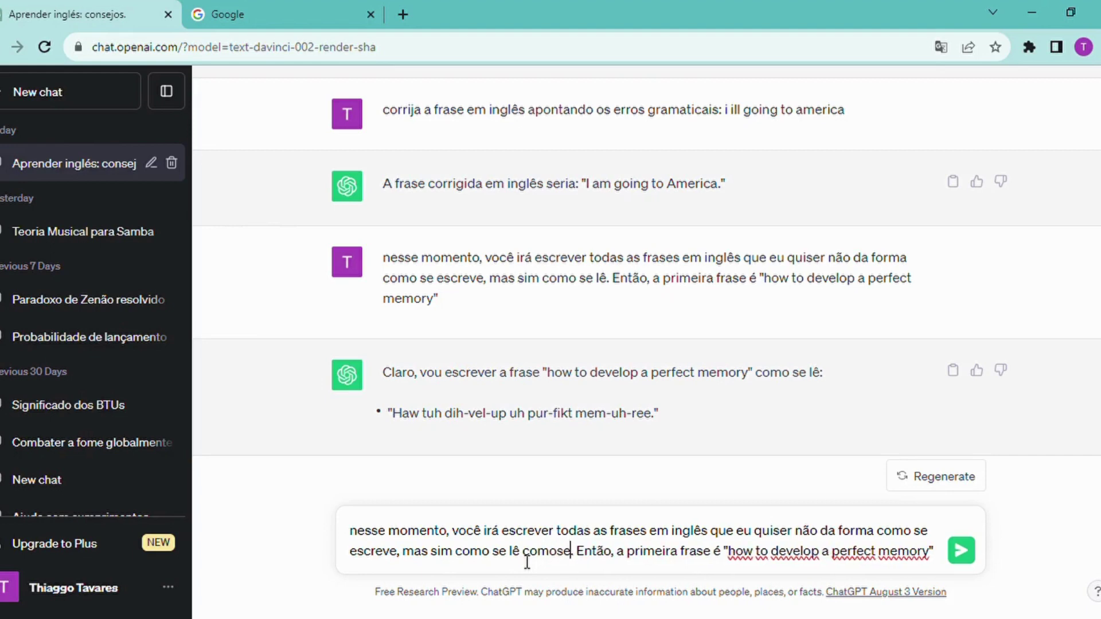
{"action": "type", "text": " você e"}
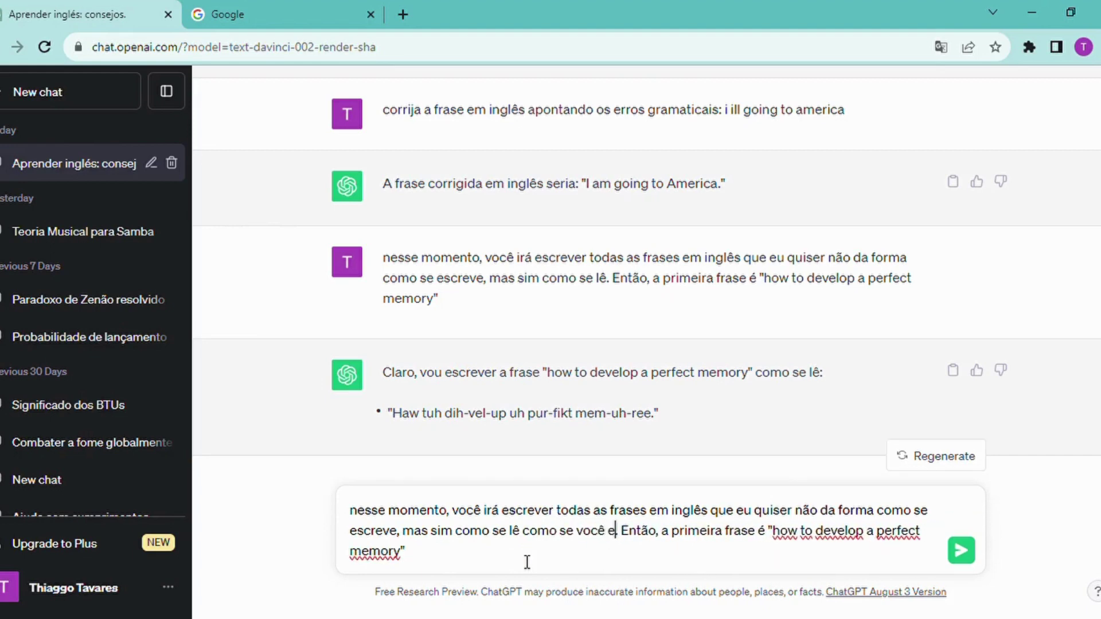
{"action": "type", "text": "stivesse falando"}
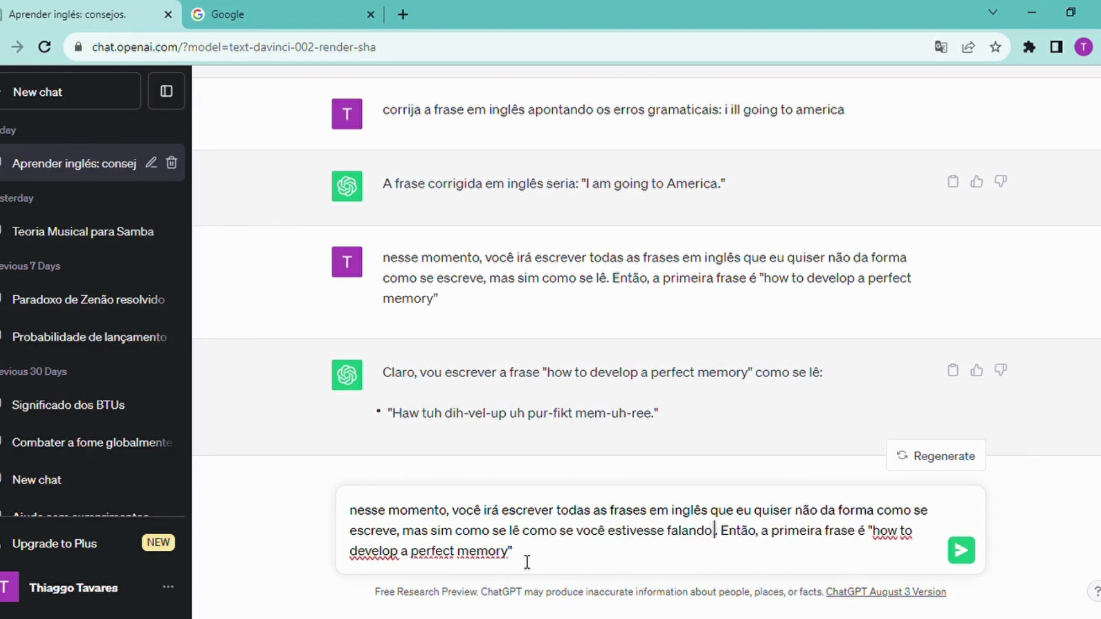
{"action": "type", "text": " em portug"}
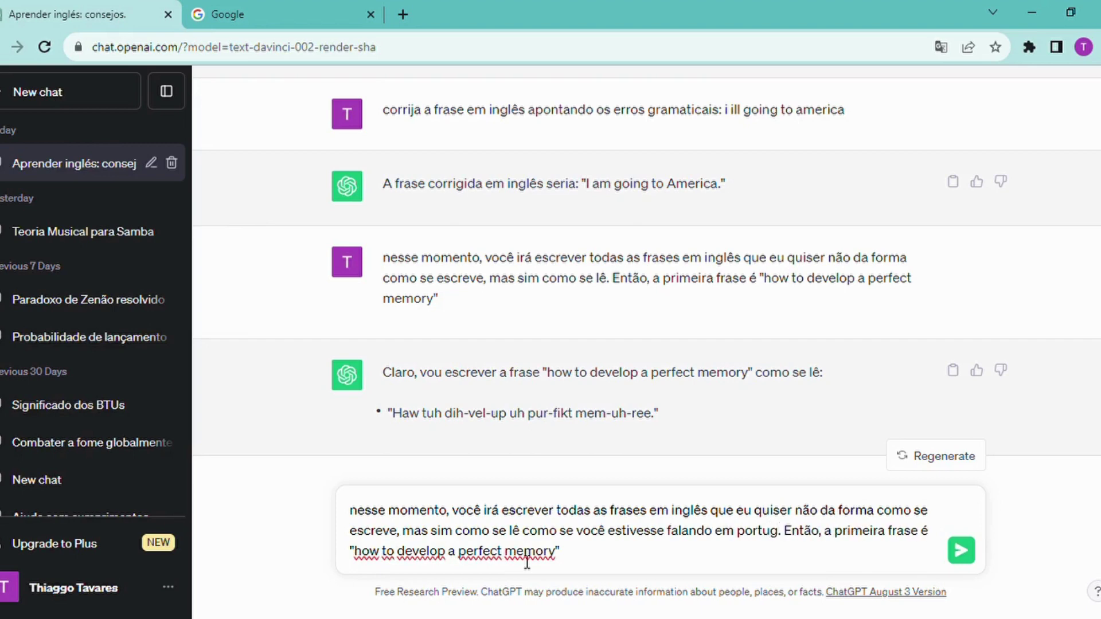
{"action": "type", "text": "u"}
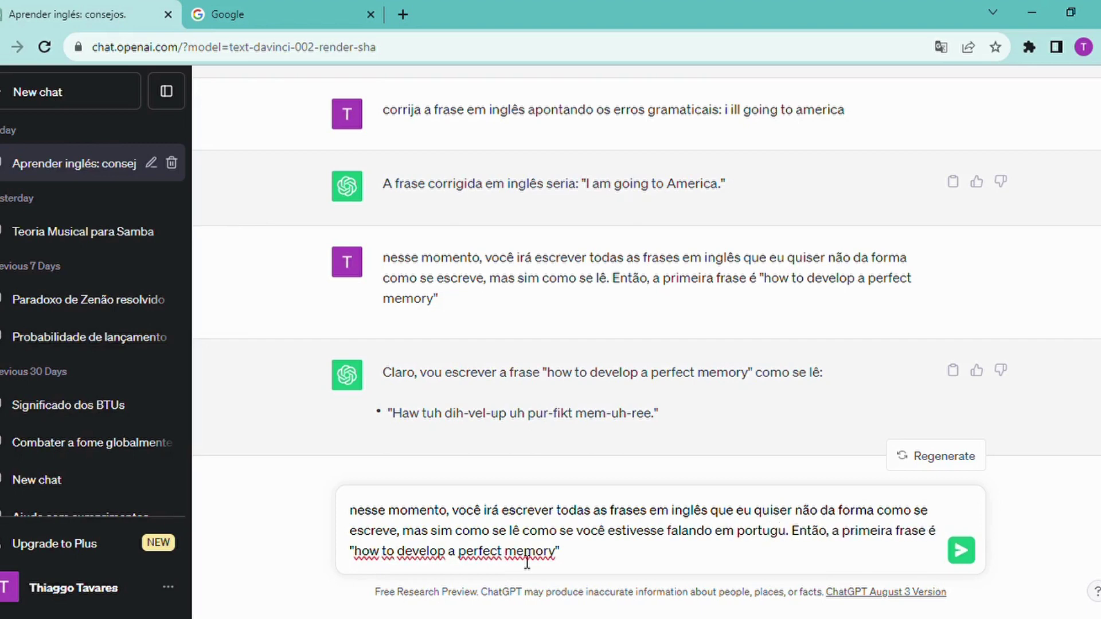
{"action": "type", "text": "ês"}
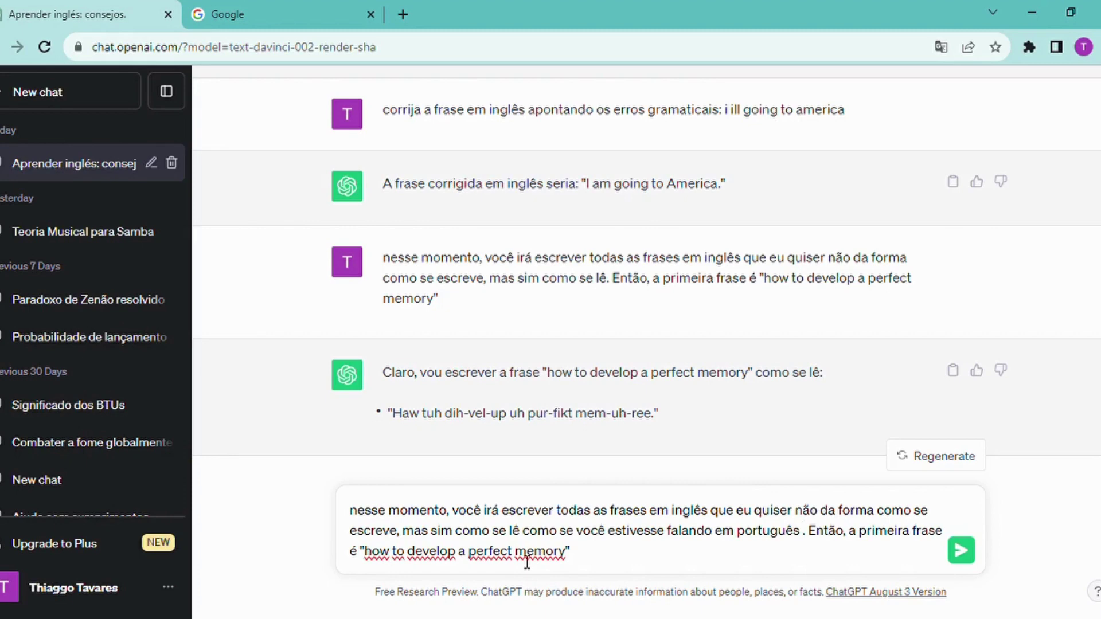
{"action": "key", "text": "BackSpace"}
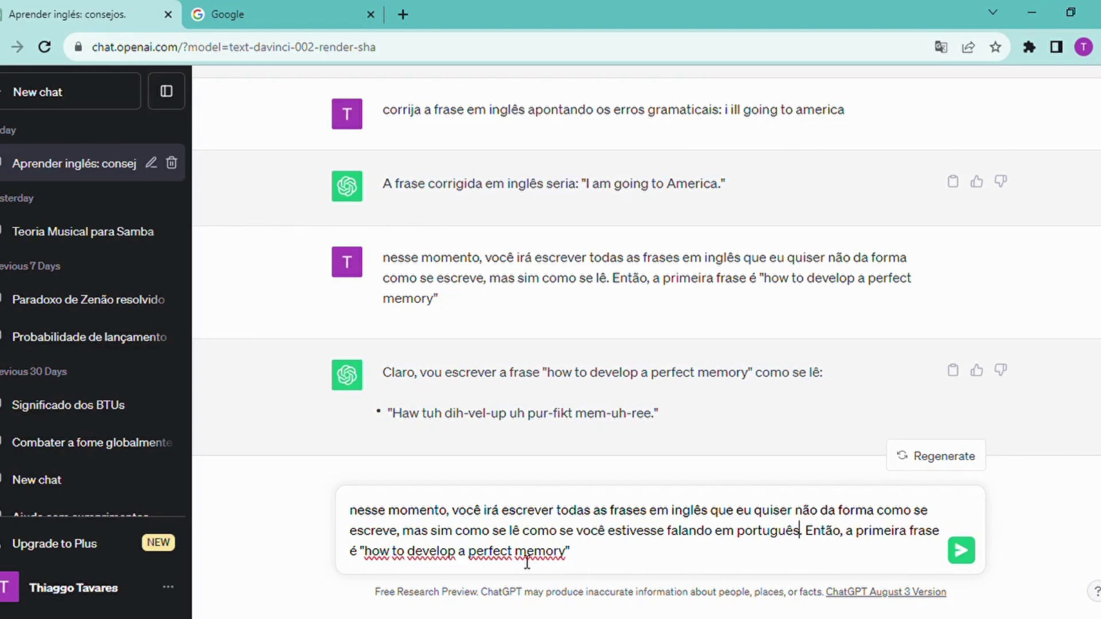
{"action": "key", "text": "Return"}
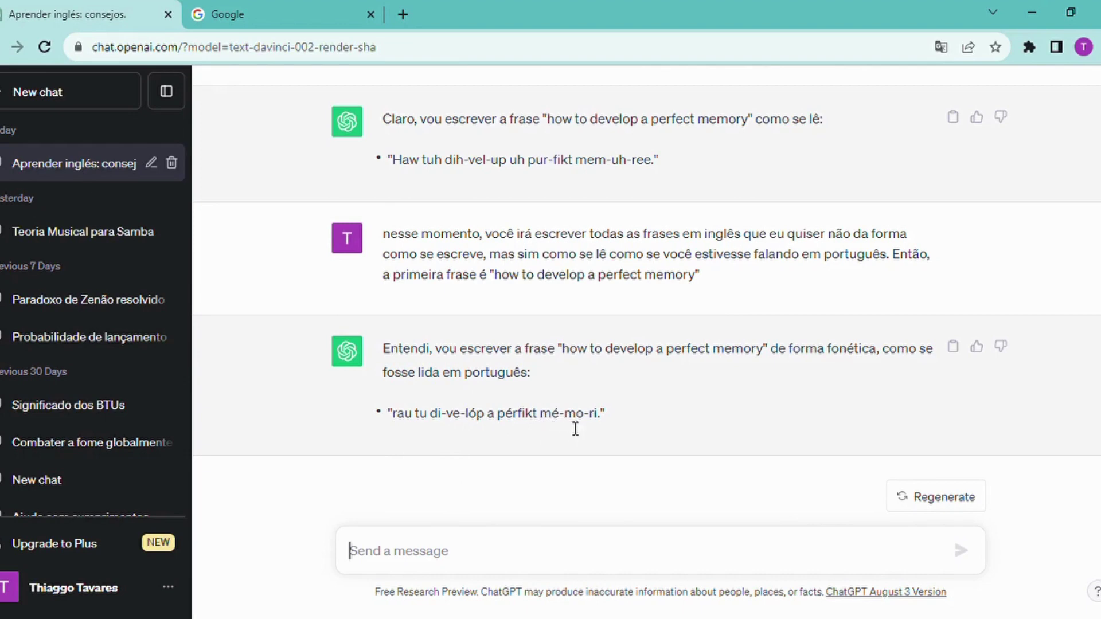
- Examine the Portuguese-style phonetic transcription in the new reply and look back at the preceding exchanges
{"action": "left_click_drag", "start_coordinate": [392, 419], "coordinate": [610, 430]}
{"action": "left_click", "coordinate": [612, 429]}
{"action": "scroll", "coordinate": [647, 309], "scroll_direction": "up", "scroll_amount": 5}
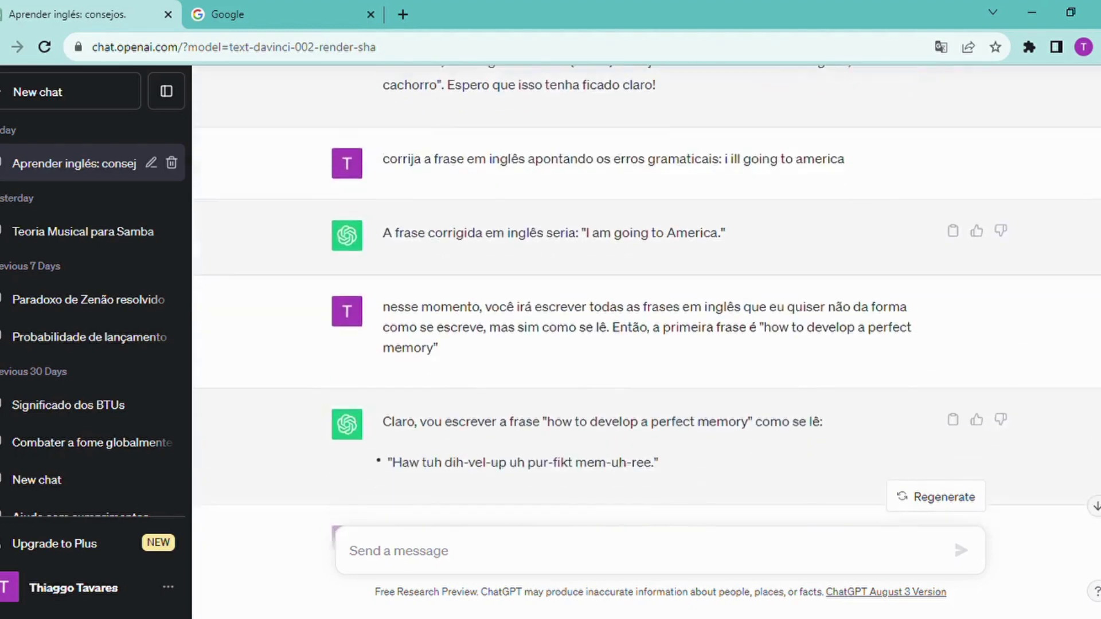
{"action": "scroll", "coordinate": [647, 309], "scroll_direction": "down", "scroll_amount": 5}
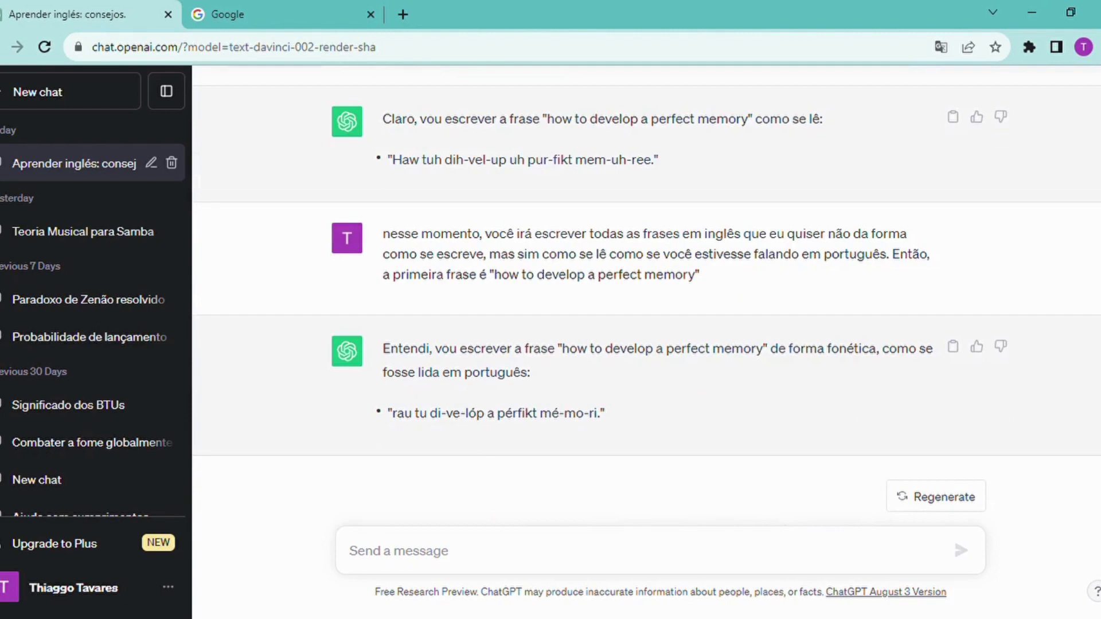